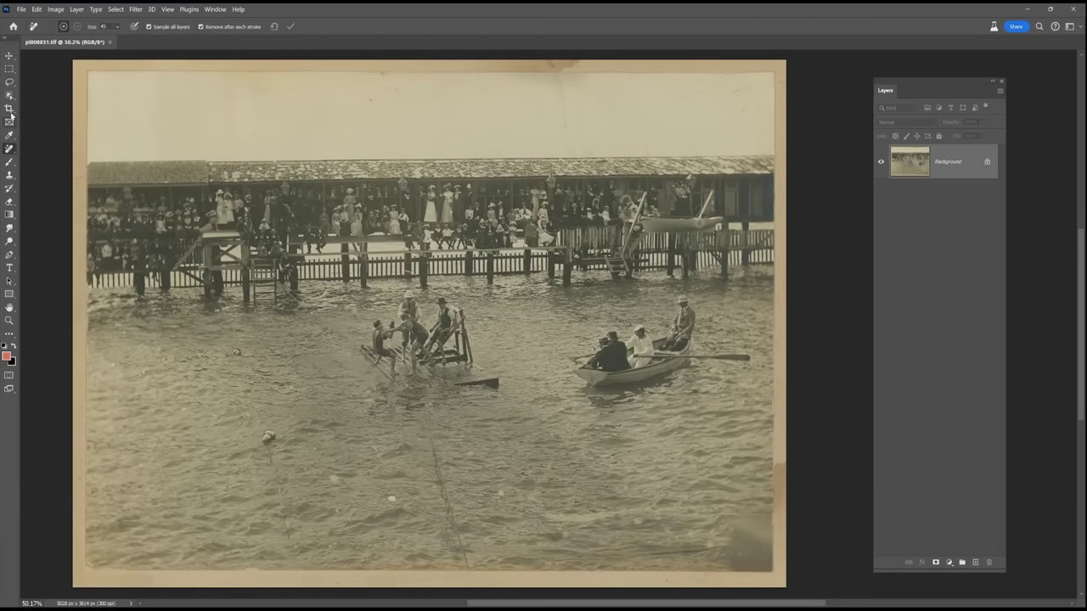
Step: Crop the photo to its image area, cutting off the tan cardboard border on all sides
click(9, 109)
drag(97, 82, 779, 575)
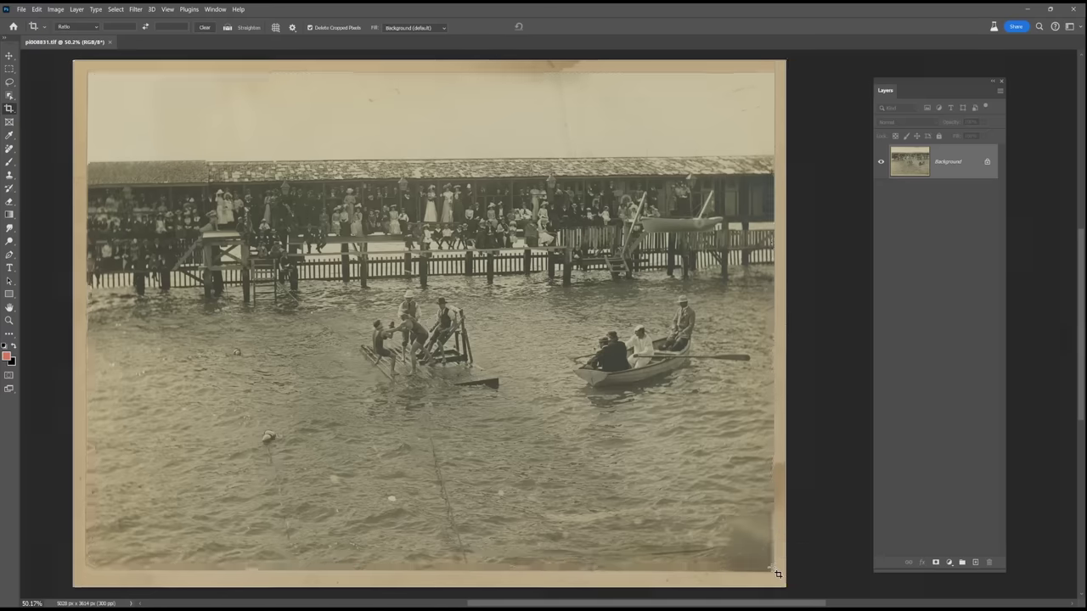
key(Return)
Step: Convert the sepia photo to neutral tones with a Black & White adjustment
drag(648, 396, 554, 392)
key(ctrl+alt+shift+b)
key(Return)
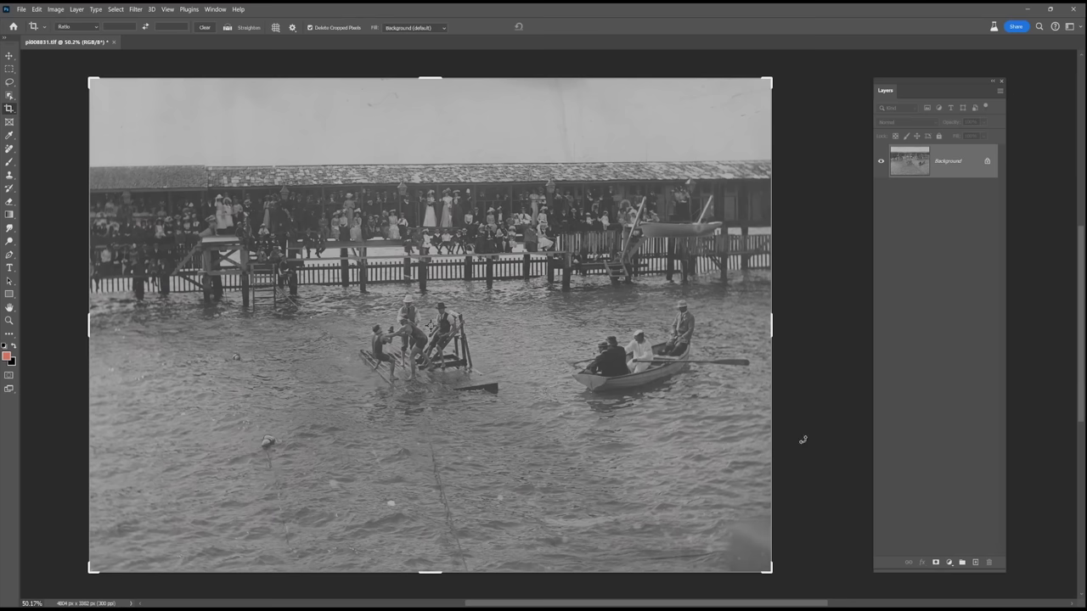
Step: Add a Curves adjustment layer with the white point at input 190 and the black point at input 53
click(947, 562)
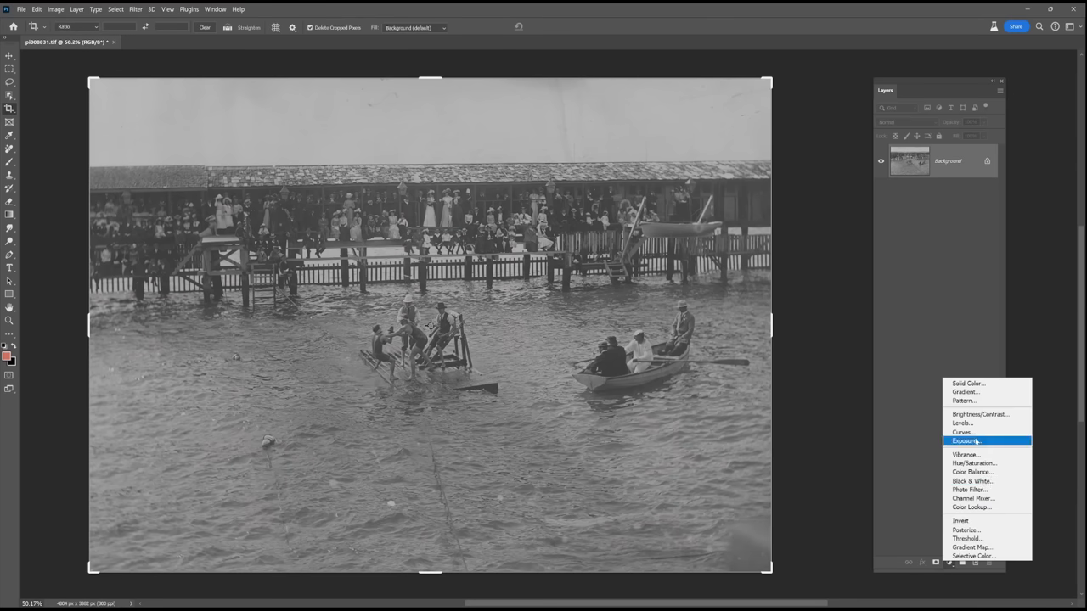
click(973, 434)
drag(203, 133, 204, 188)
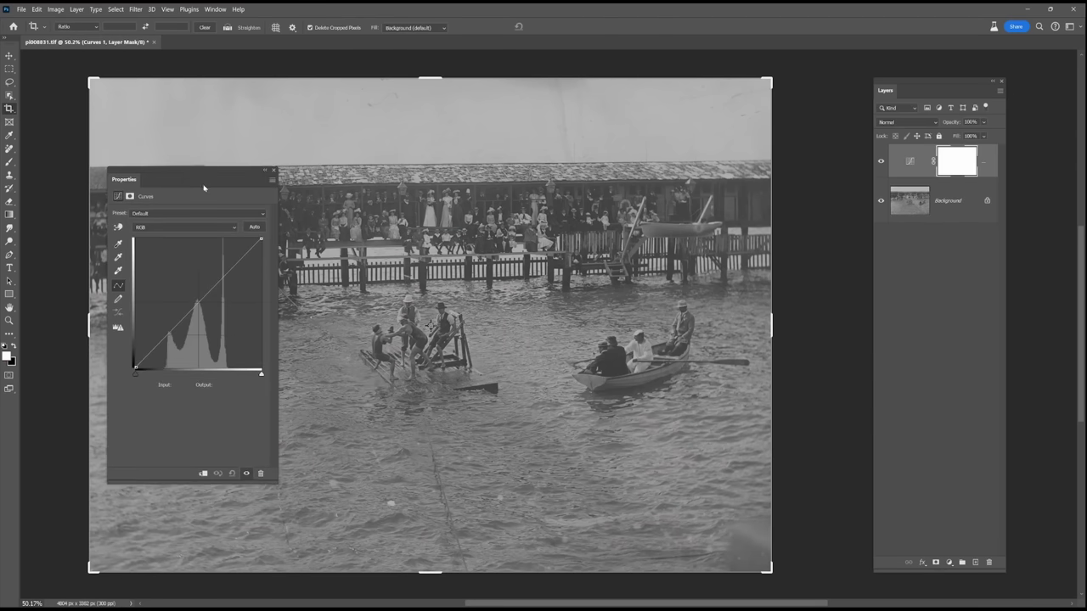
drag(261, 374, 229, 373)
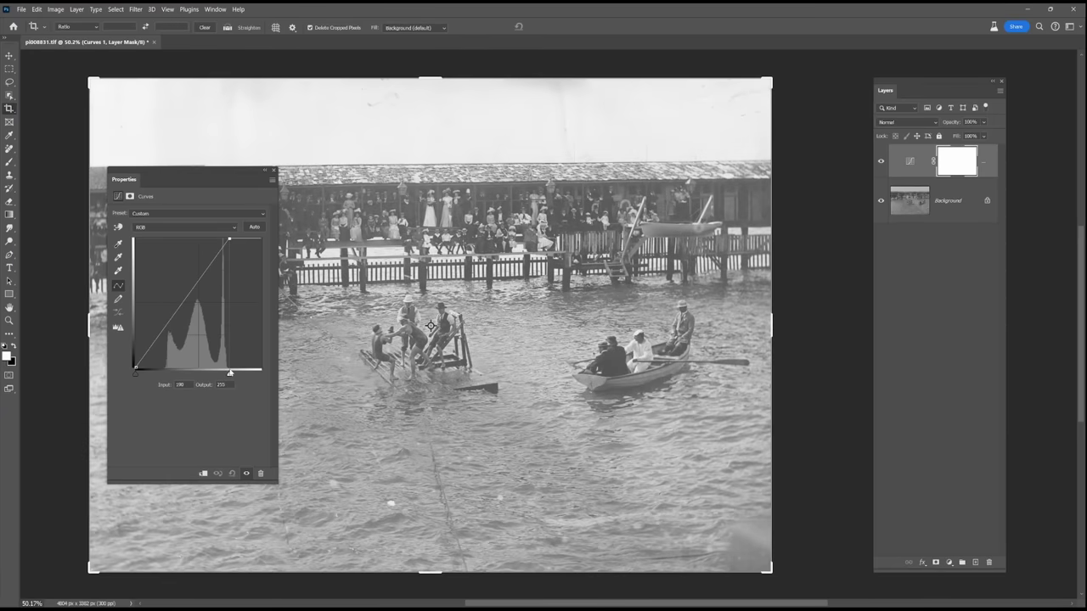
drag(135, 374, 161, 373)
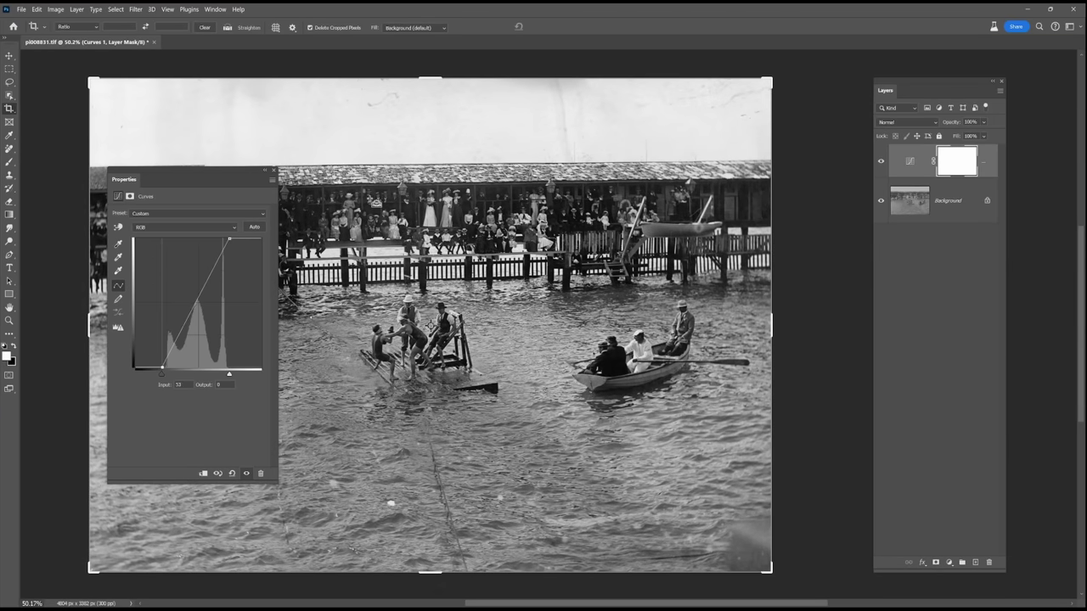
Step: Shape the RGB curve with a midtone anchor point and a highlight point at input 158, output 193
scroll(374, 202, up, 10)
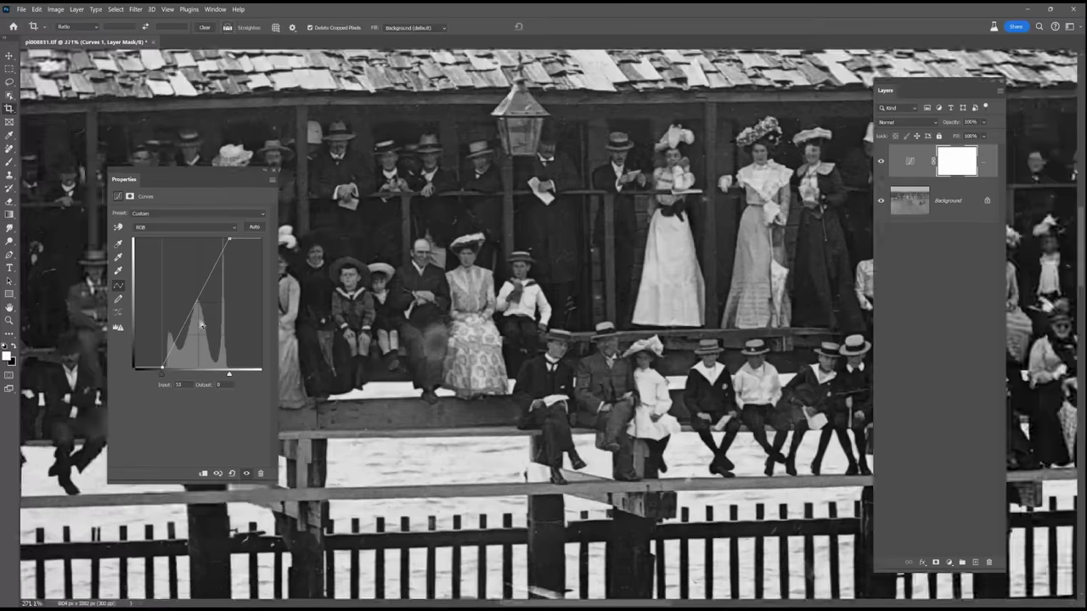
click(193, 307)
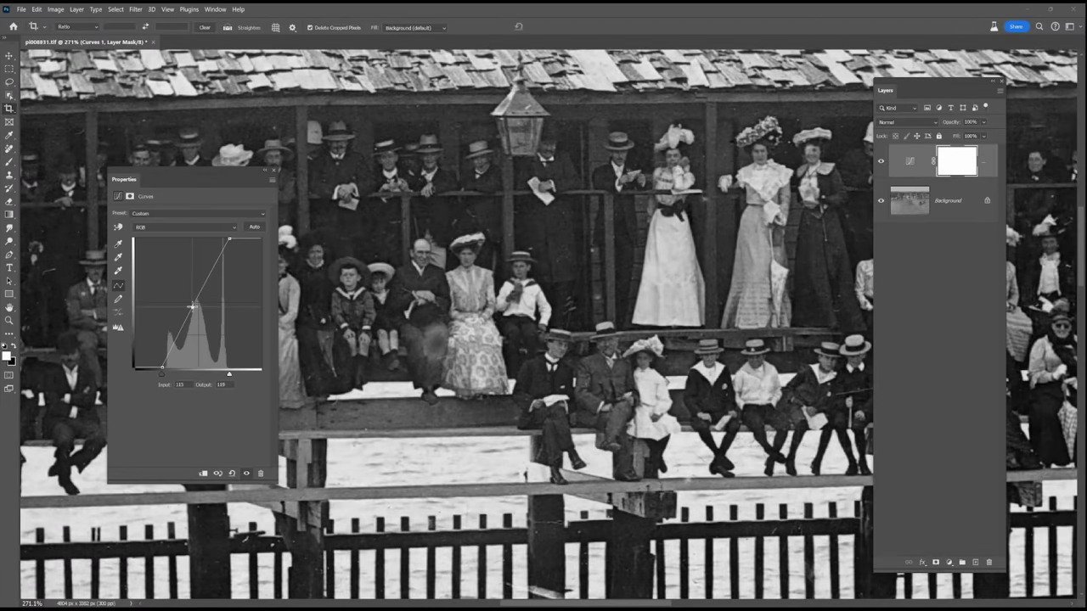
drag(217, 267, 216, 272)
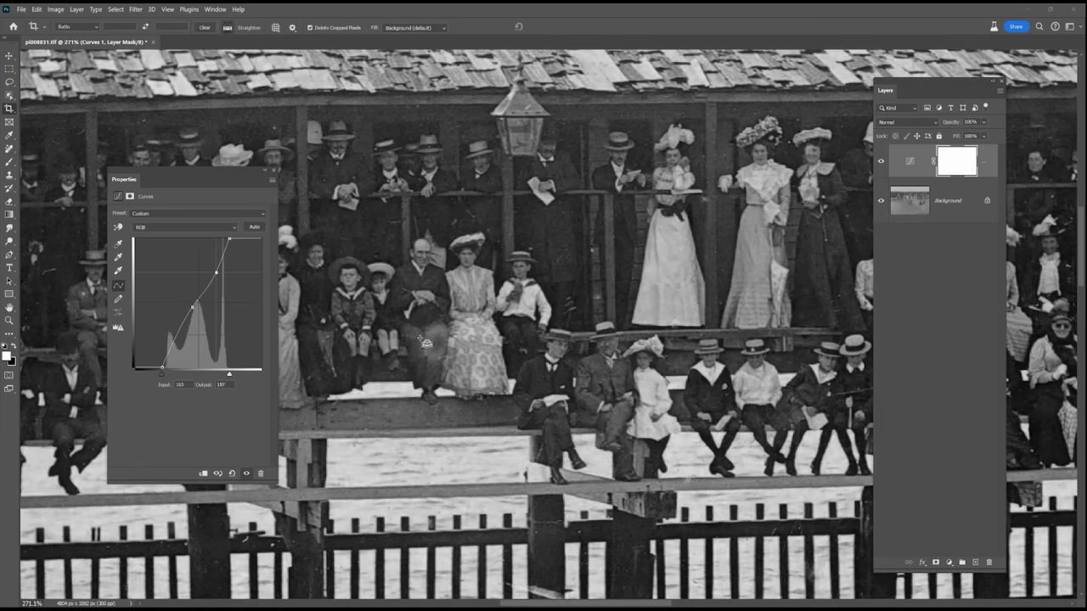
scroll(426, 340, down, 5)
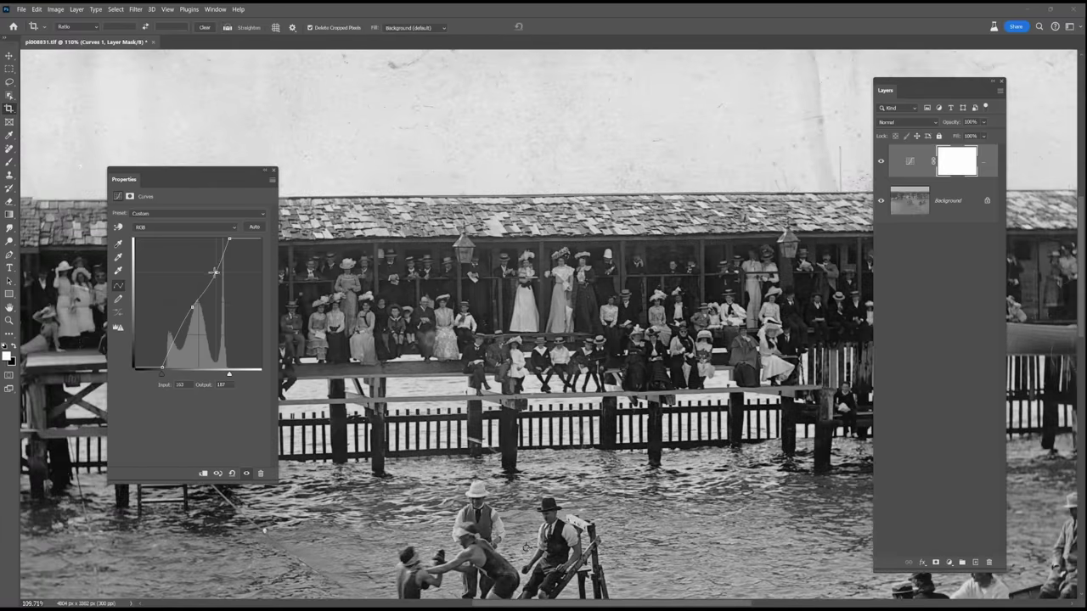
drag(215, 272, 211, 269)
drag(428, 374, 554, 183)
drag(570, 298, 556, 183)
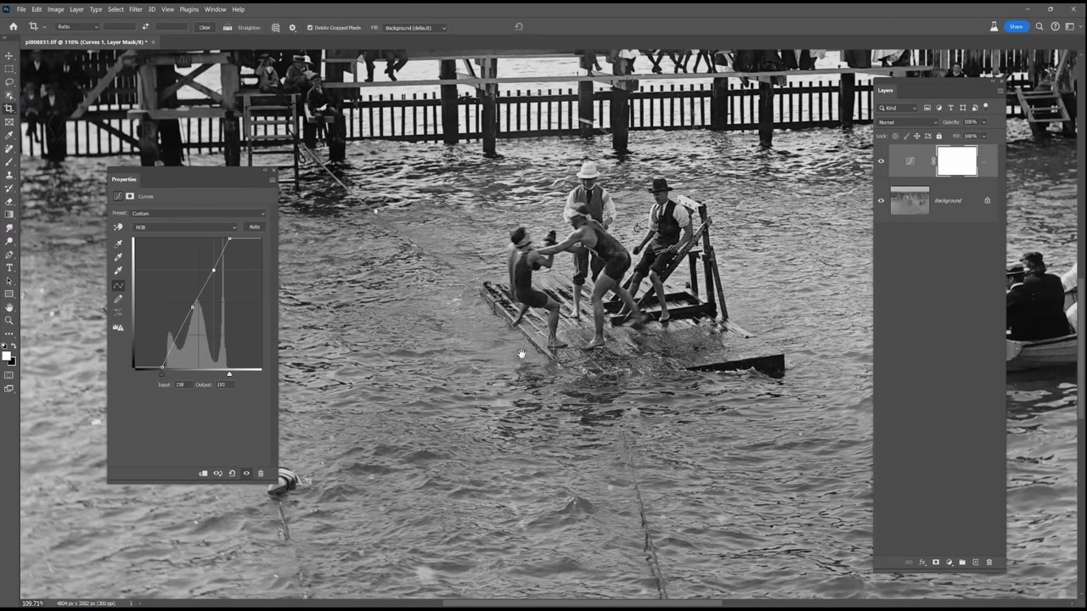
drag(521, 355, 592, 574)
drag(671, 265, 666, 421)
scroll(667, 421, up, 1)
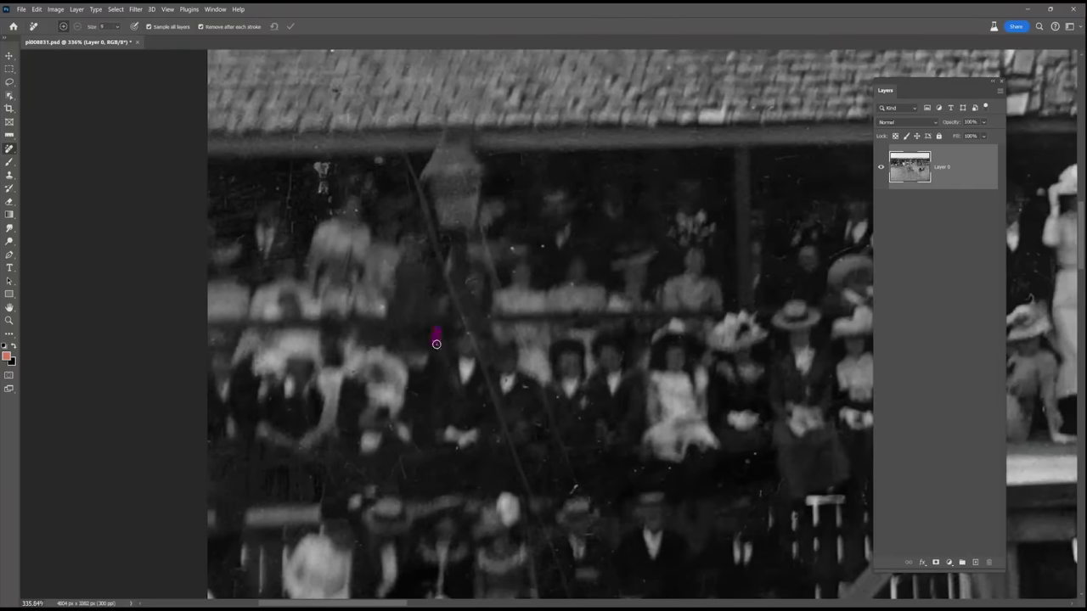
Step: Erase the long scratches and specks over the spectators around the far-left lantern with the Remove tool
drag(436, 344, 436, 346)
drag(322, 467, 322, 511)
drag(437, 223, 501, 412)
drag(483, 228, 499, 285)
drag(290, 174, 288, 203)
drag(323, 162, 322, 193)
Step: Remove the curved hairline scratches and specks over the lower spectator rows at the photo's left edge
drag(573, 356, 594, 190)
click(594, 120)
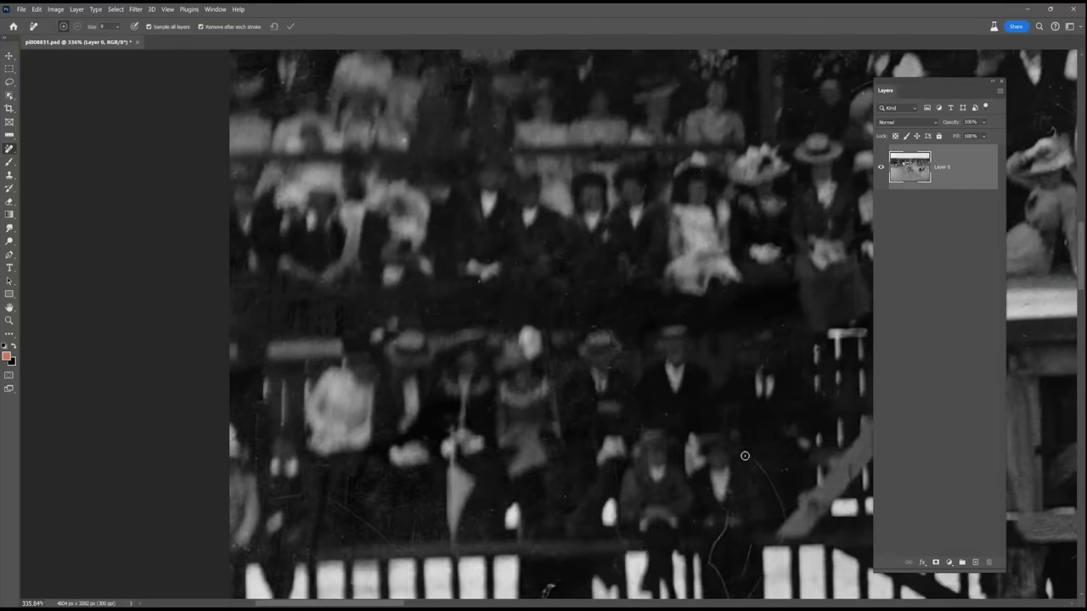
drag(744, 456, 783, 517)
drag(728, 543, 709, 455)
drag(703, 487, 742, 533)
drag(562, 524, 591, 519)
drag(405, 417, 420, 414)
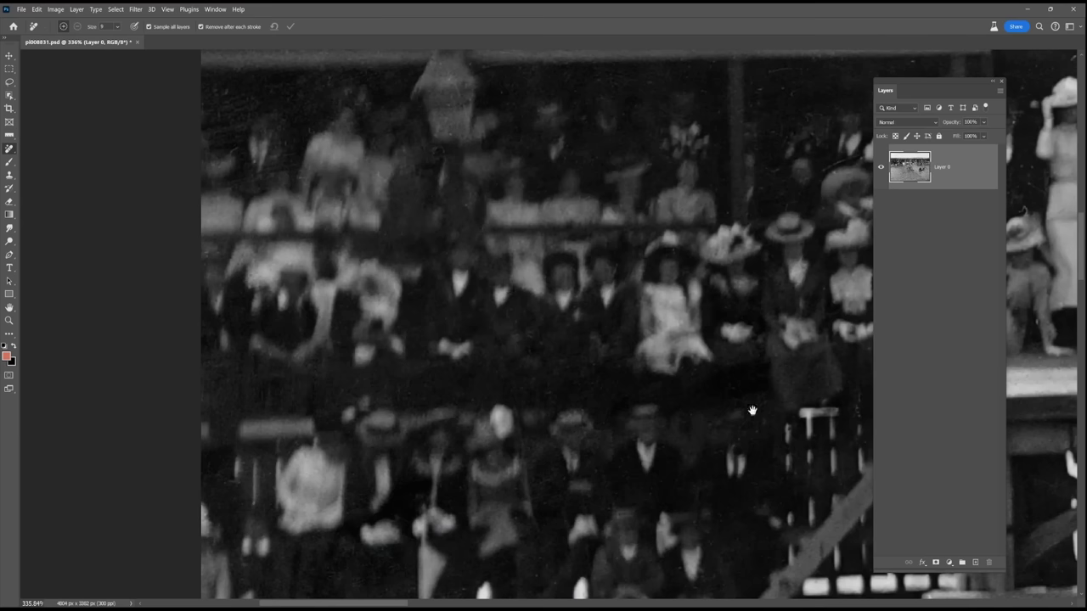
click(569, 403)
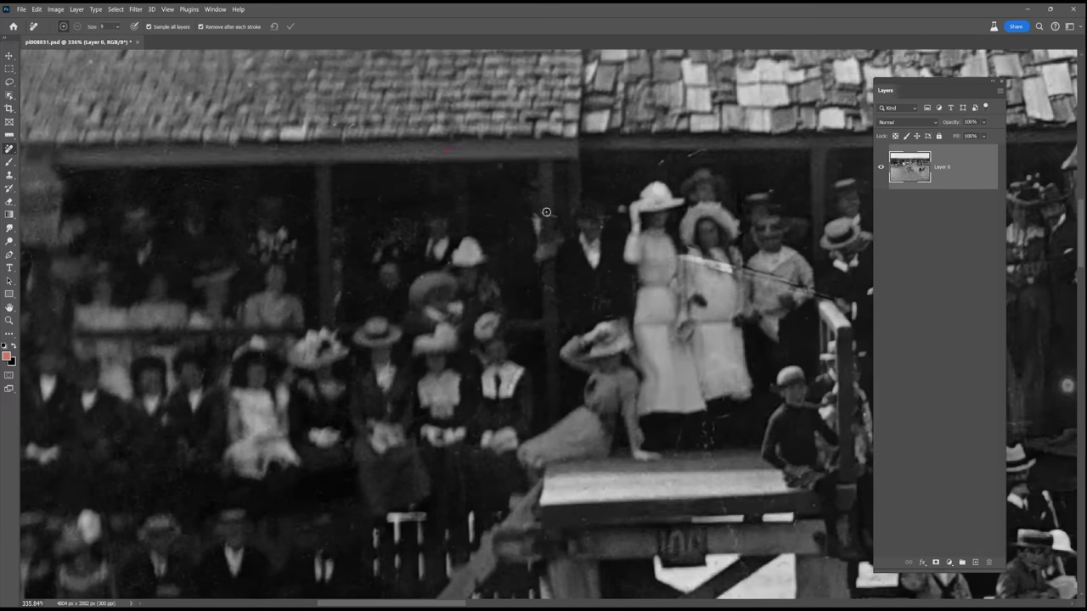
Step: Remove the diagonal scratch across the women standing above the platform and the specks around them
drag(705, 426, 711, 448)
click(602, 227)
drag(682, 257, 819, 295)
mouse_move(793, 360)
mouse_down()
mouse_move(654, 365)
mouse_move(548, 394)
mouse_up()
drag(697, 368, 691, 381)
drag(751, 431, 599, 420)
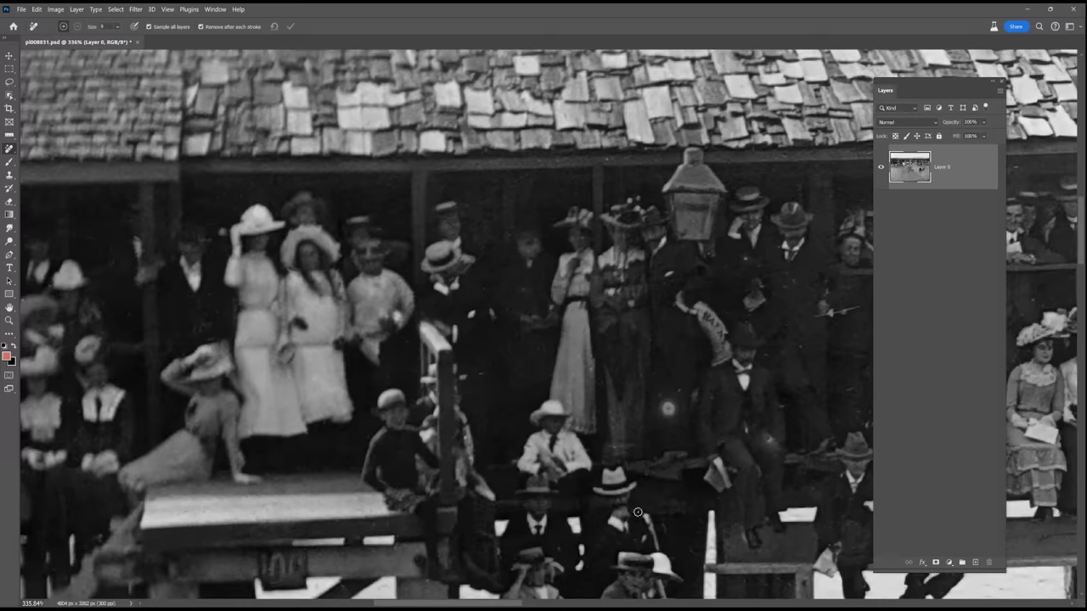
Step: Retouch the bright spots and specks among the spectators along the central part of the pier
drag(416, 379, 419, 384)
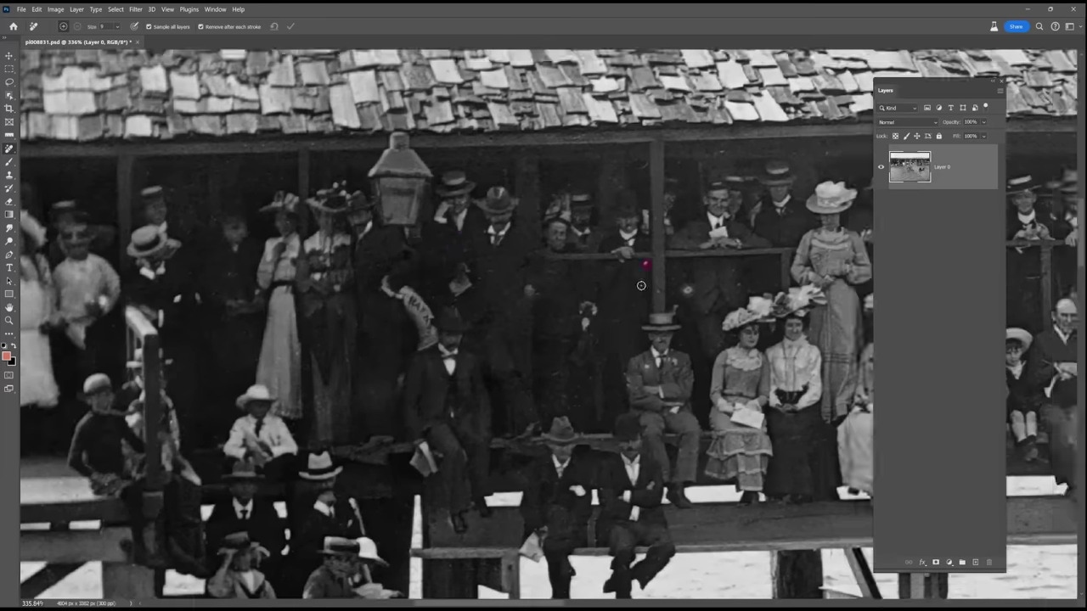
drag(675, 504, 666, 508)
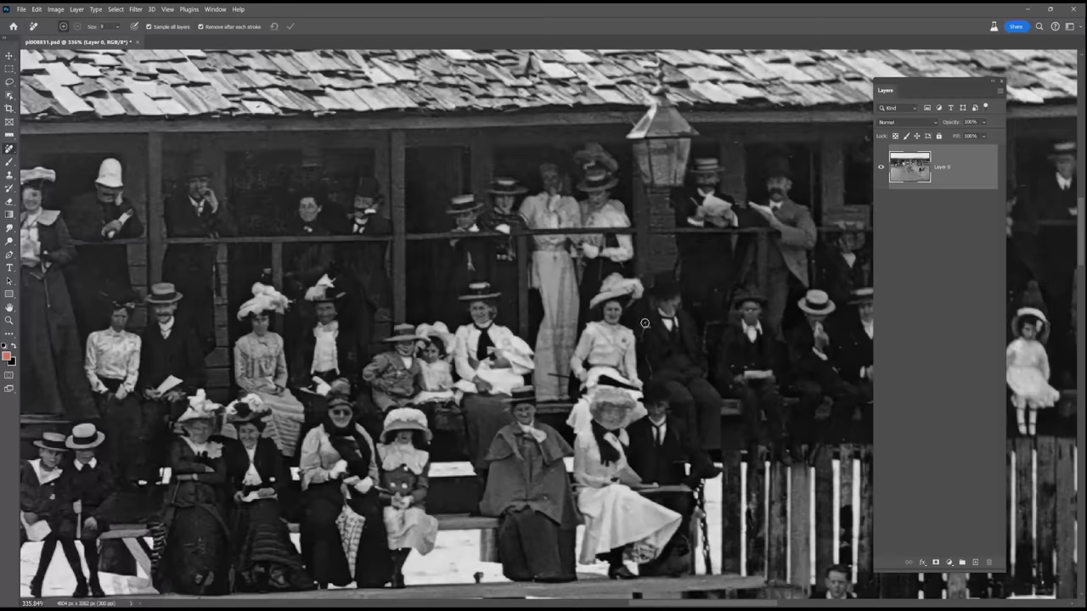
drag(516, 147, 514, 162)
drag(677, 463, 416, 470)
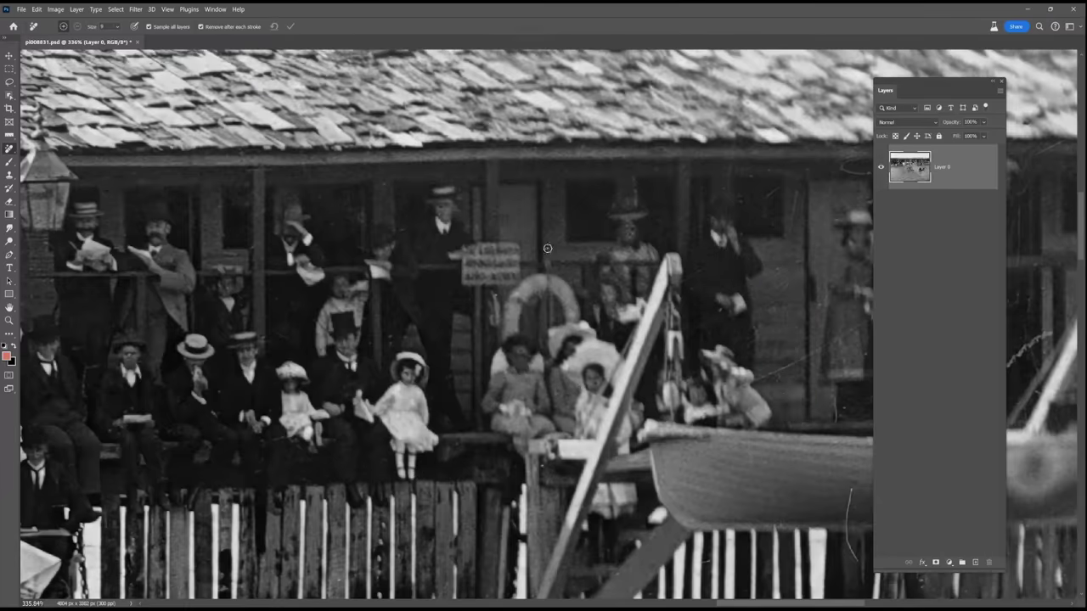
Step: Clean up the scratches, the pale blotch and the specks on the hanging rowboat and the pier wall behind it
drag(619, 253, 621, 263)
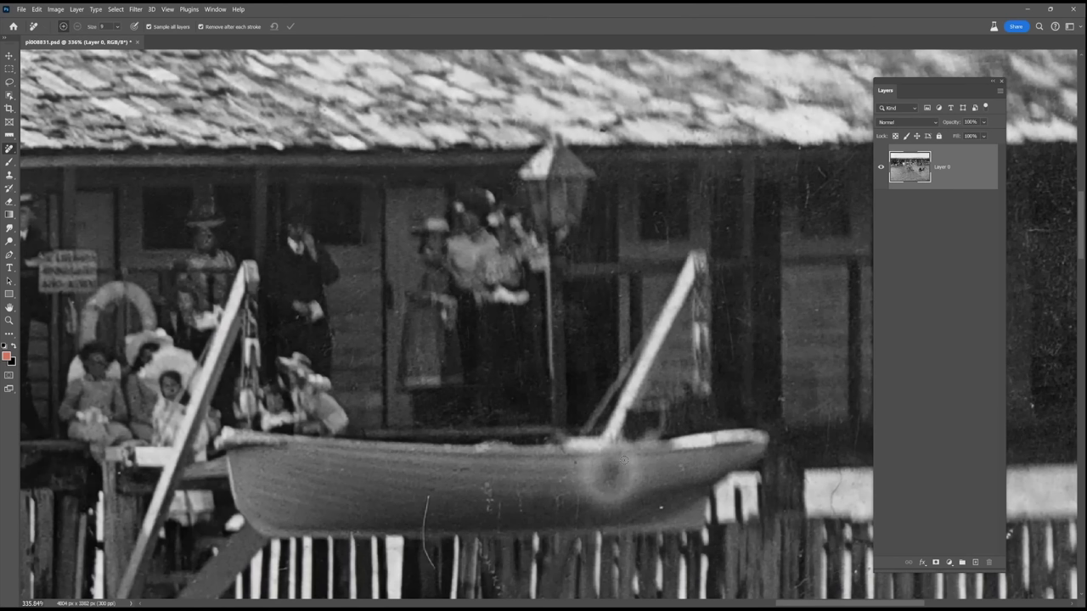
drag(790, 425, 839, 403)
drag(598, 449, 598, 465)
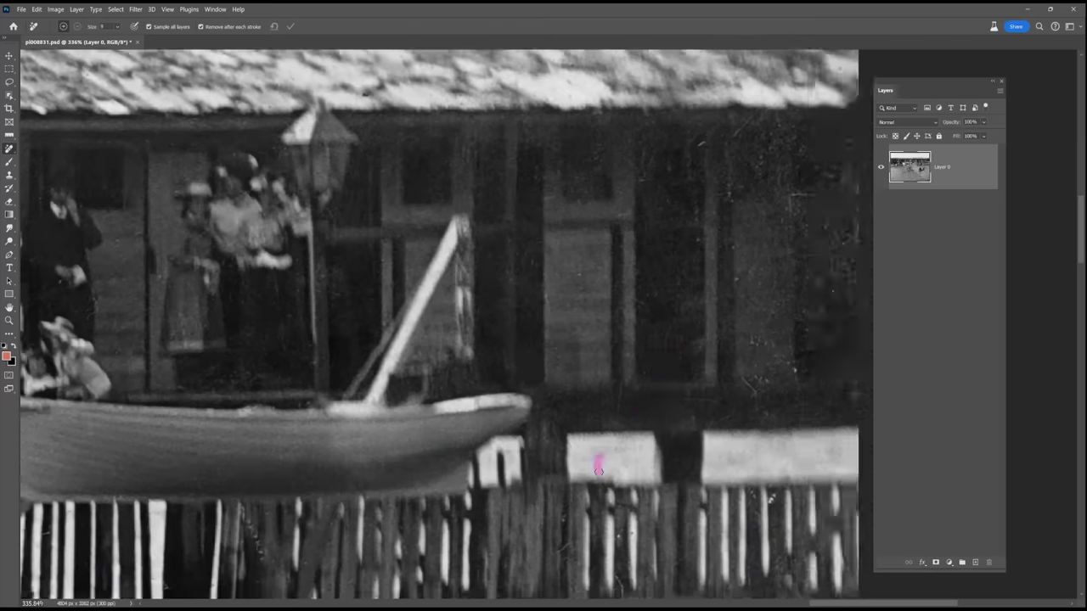
drag(836, 312, 816, 312)
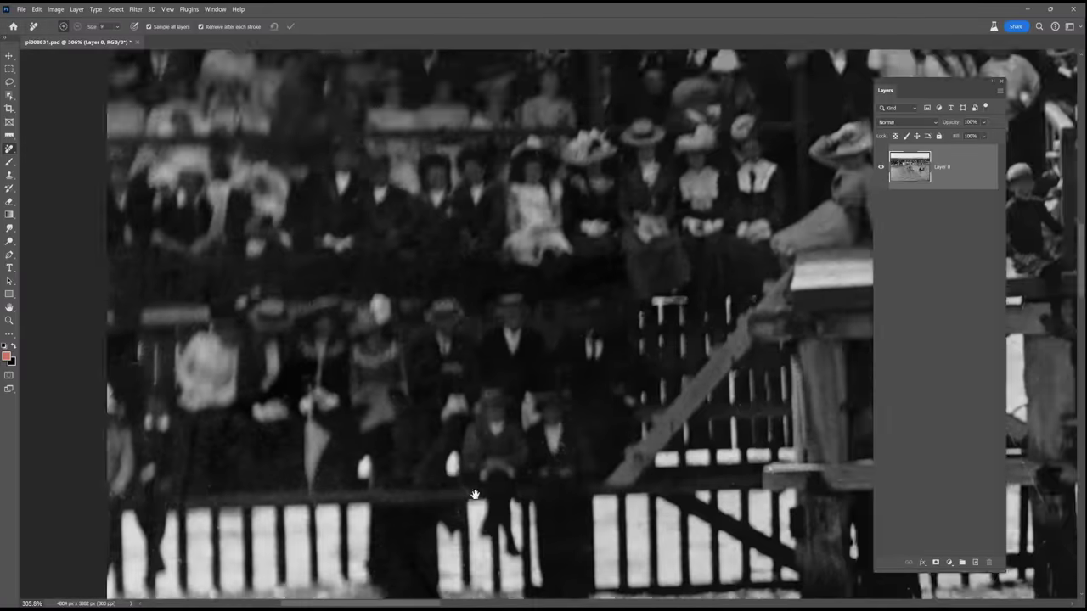
Step: Remove the specks along the pier's fence and the jagged white scratches above the wooden ladder
drag(709, 395, 772, 565)
click(368, 536)
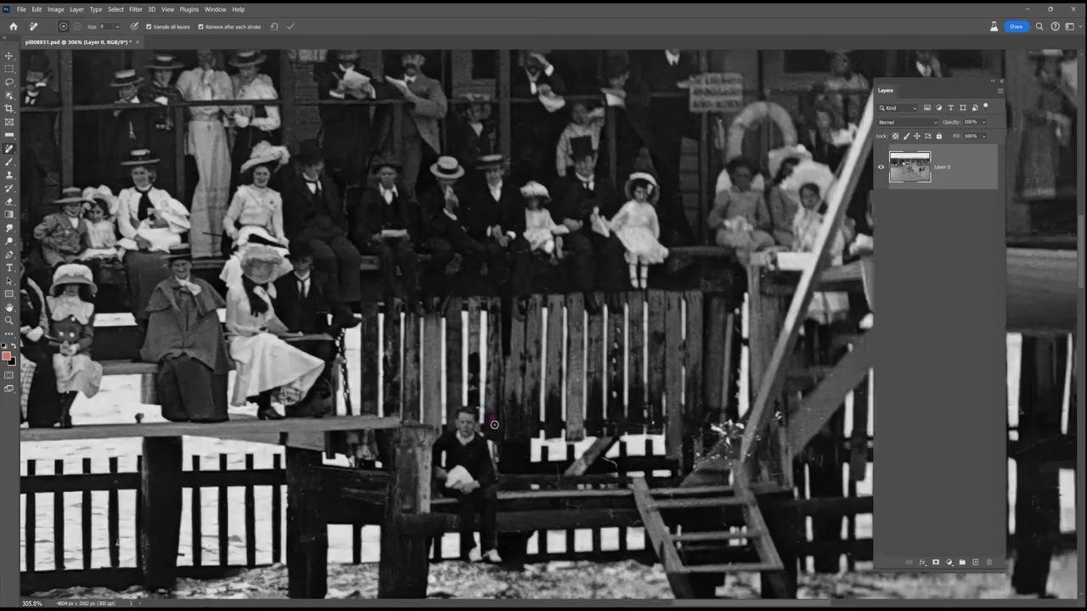
drag(720, 426, 698, 458)
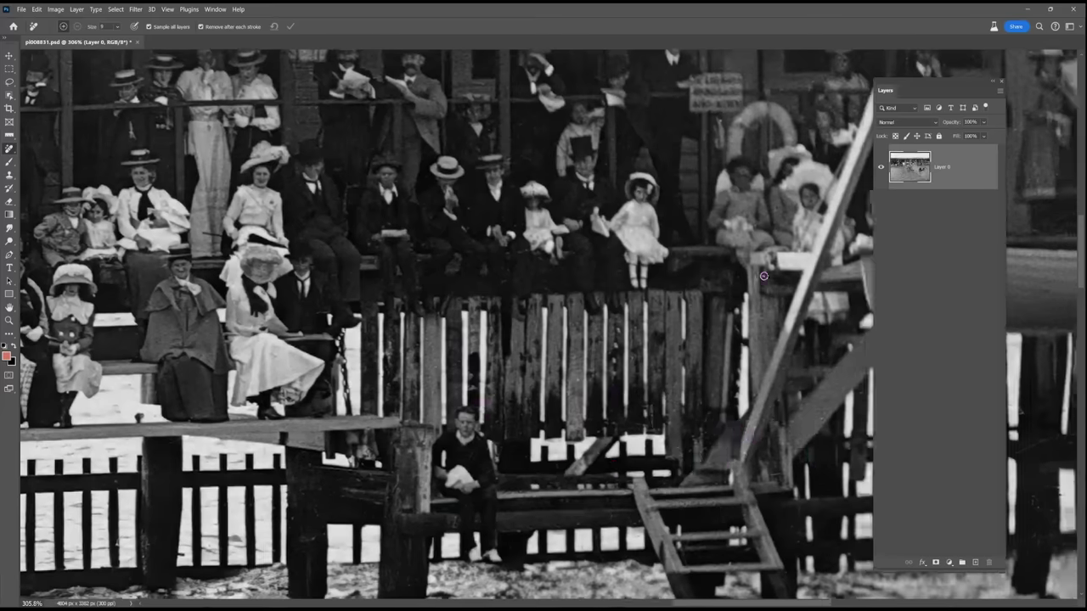
Step: Retouch the blemishes on the fence, posts and water beneath the hanging rowboat
drag(764, 276, 425, 271)
scroll(756, 338, down, 1)
scroll(756, 338, right, 6)
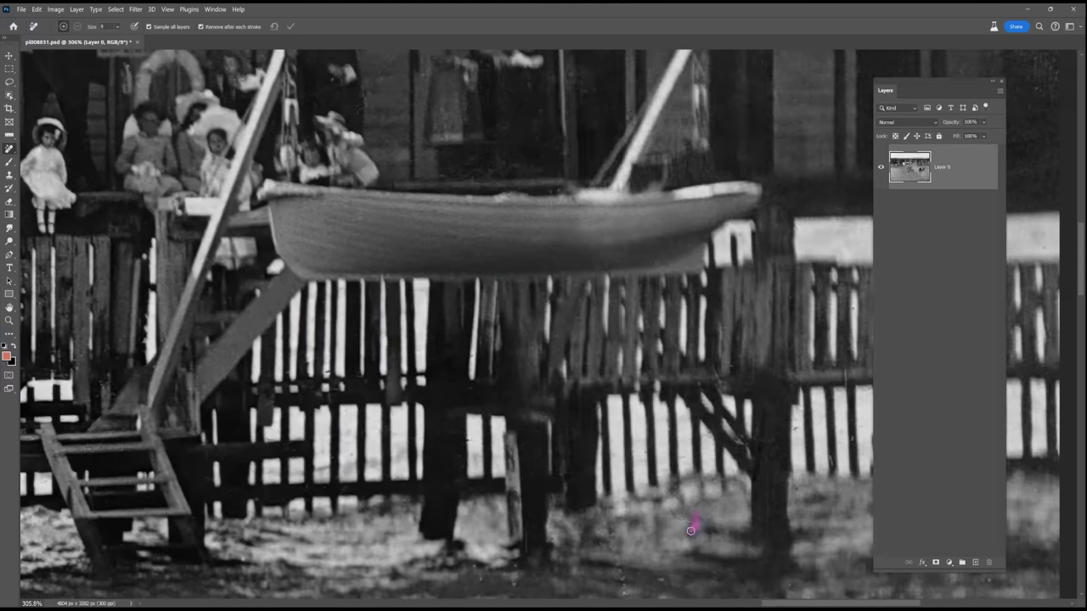
scroll(627, 468, down, 3)
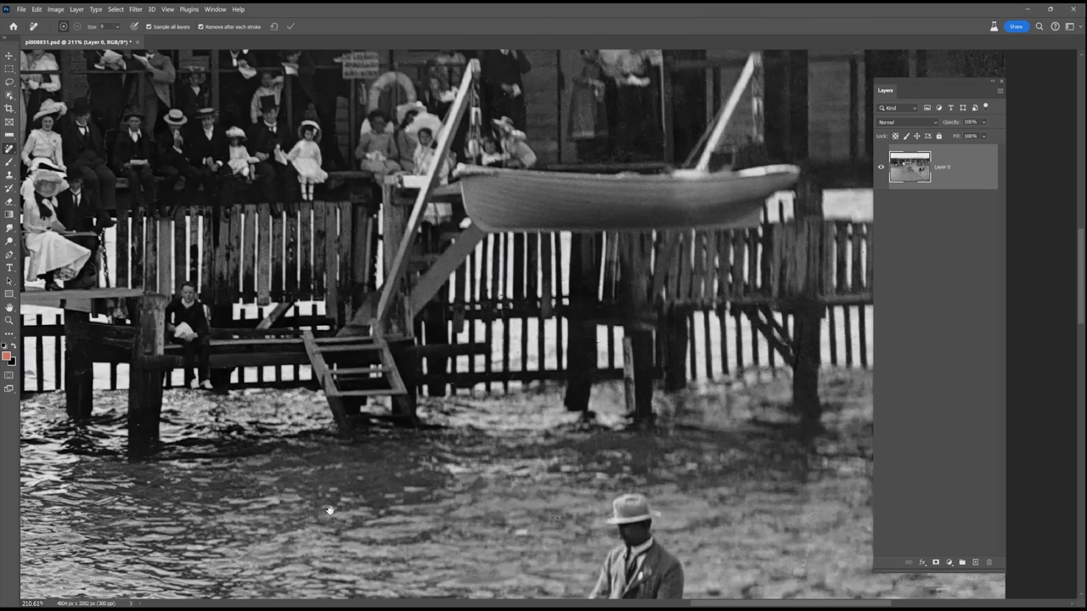
Step: Remove the white spots and scratches from the open water below the pier
drag(330, 510, 915, 462)
drag(408, 518, 713, 344)
drag(465, 544, 469, 561)
drag(548, 281, 626, 229)
drag(212, 340, 677, 335)
mouse_move(417, 362)
mouse_down()
mouse_move(325, 468)
mouse_move(622, 439)
mouse_up()
click(515, 325)
drag(514, 325, 761, 311)
click(227, 446)
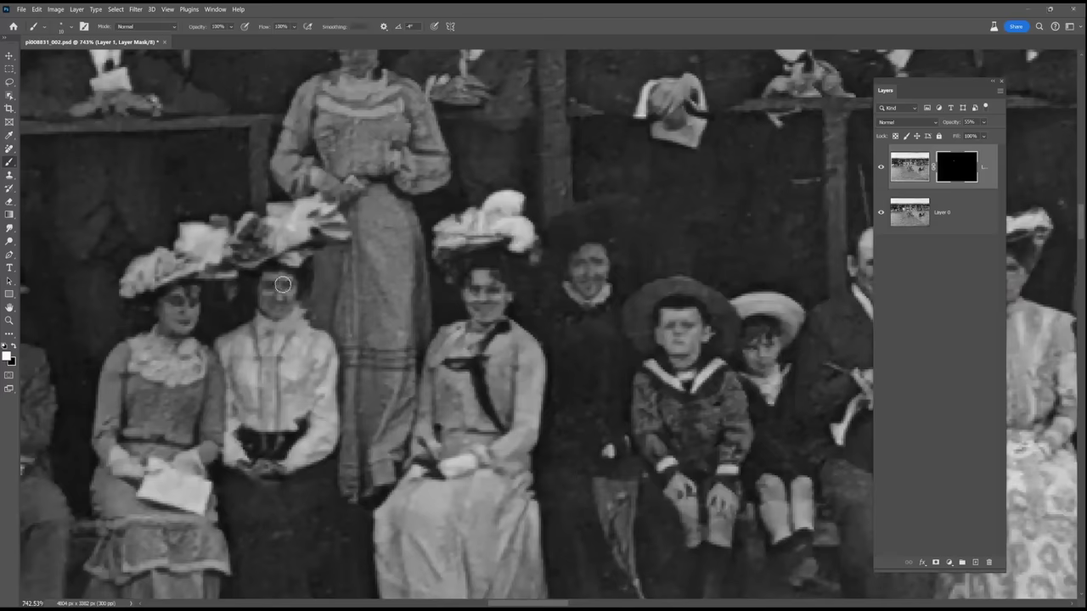
Step: Paint white on Layer 1's mask over the faces of the spectators on and around the left platform
scroll(641, 339, left, 4)
scroll(641, 339, up, 10)
drag(212, 475, 584, 392)
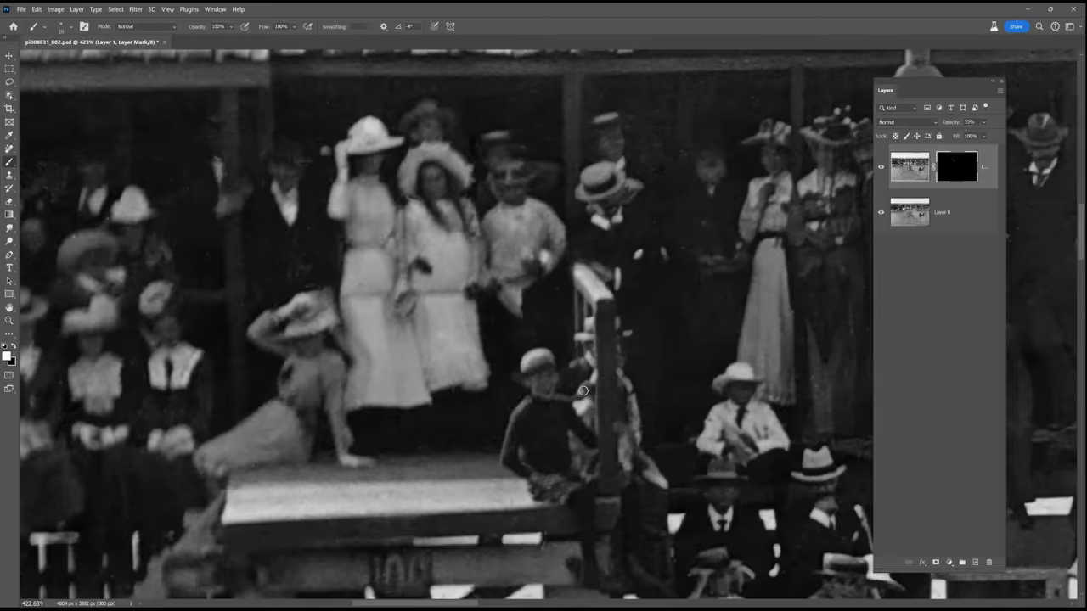
drag(858, 510, 659, 378)
Step: Reveal Layer 1 over the faces of the spectators seated on the central benches by painting its mask white
scroll(242, 332, right, 10)
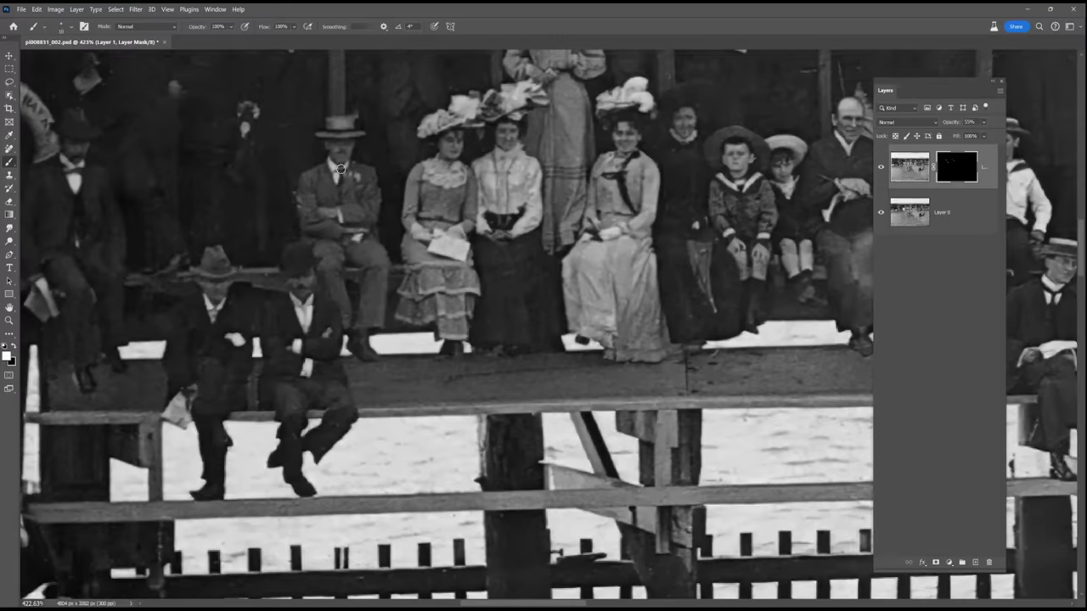
scroll(242, 332, up, 3)
scroll(737, 368, right, 15)
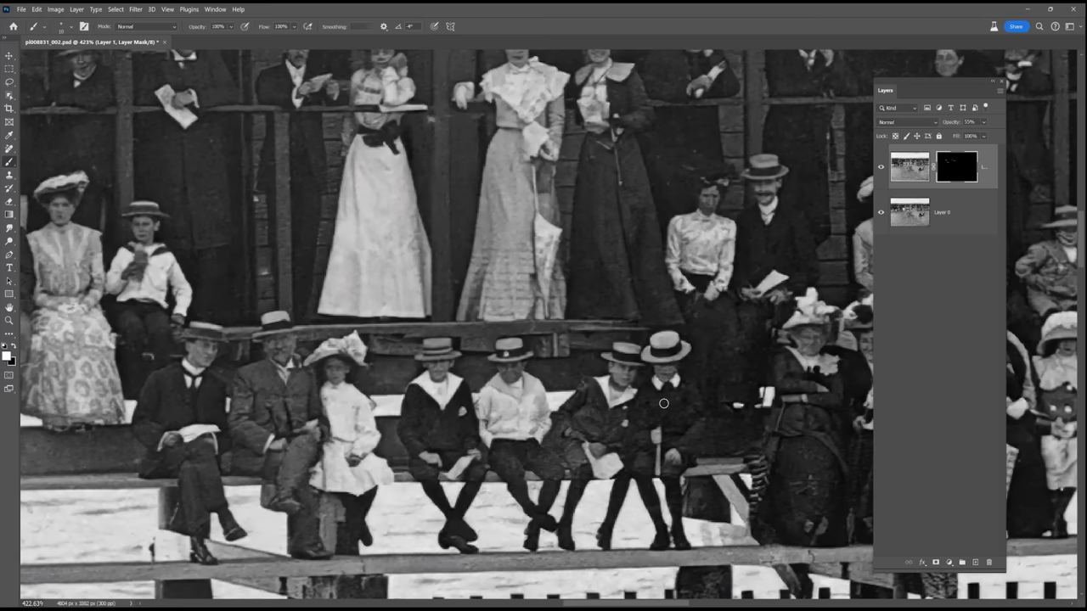
scroll(343, 457, right, 11)
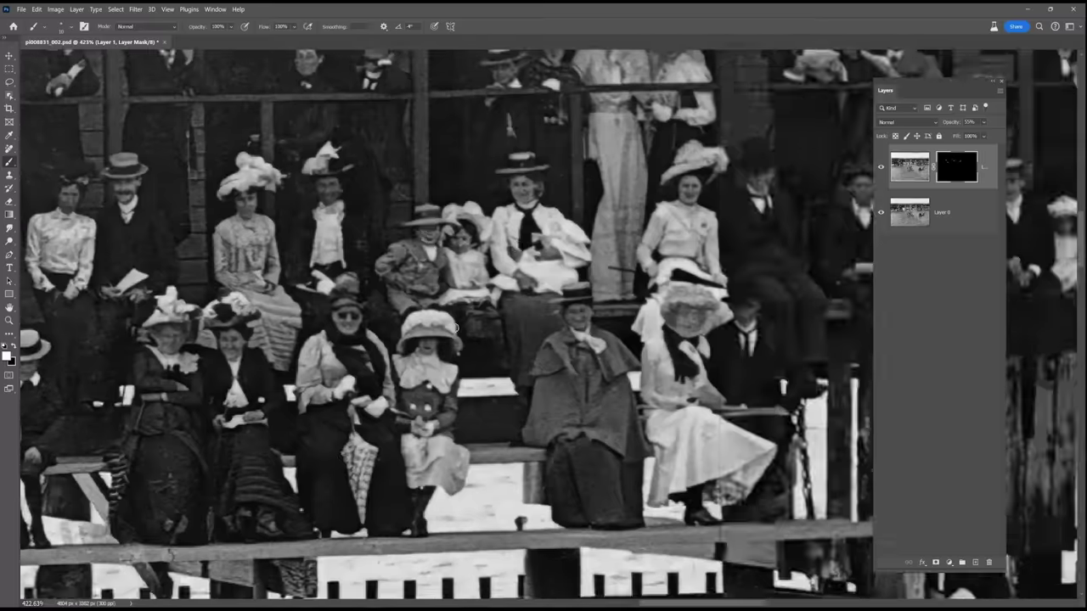
Step: Continue painting Layer 1's mask white over the spectators' faces along the right half of the pier
scroll(456, 326, right, 8)
scroll(476, 394, up, 1)
drag(693, 244, 413, 310)
drag(760, 324, 345, 336)
drag(728, 365, 535, 395)
scroll(535, 395, left, 15)
scroll(534, 395, up, 3)
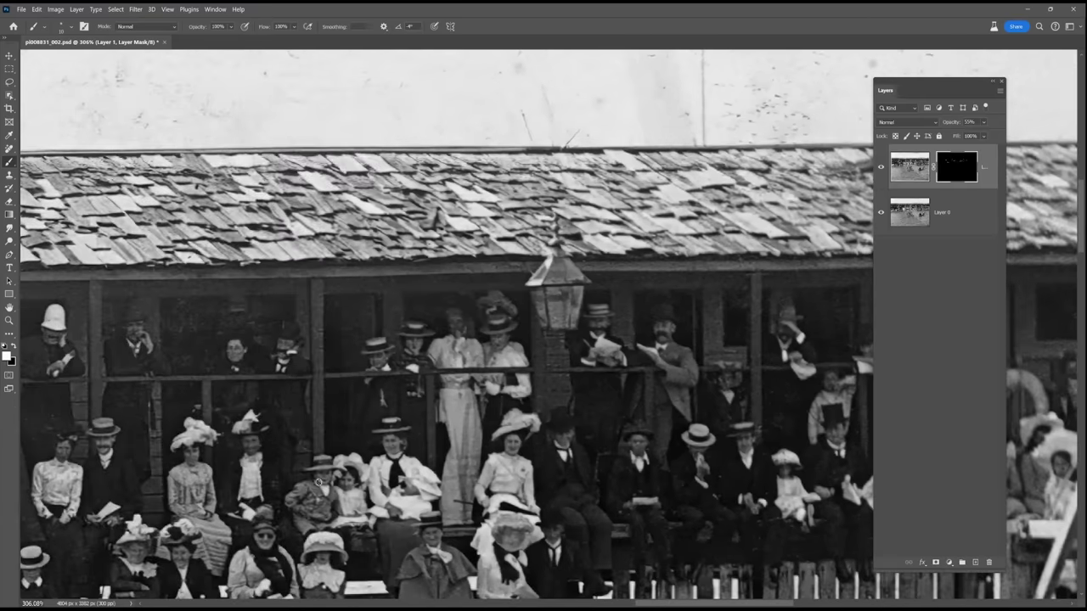
scroll(319, 432, left, 10)
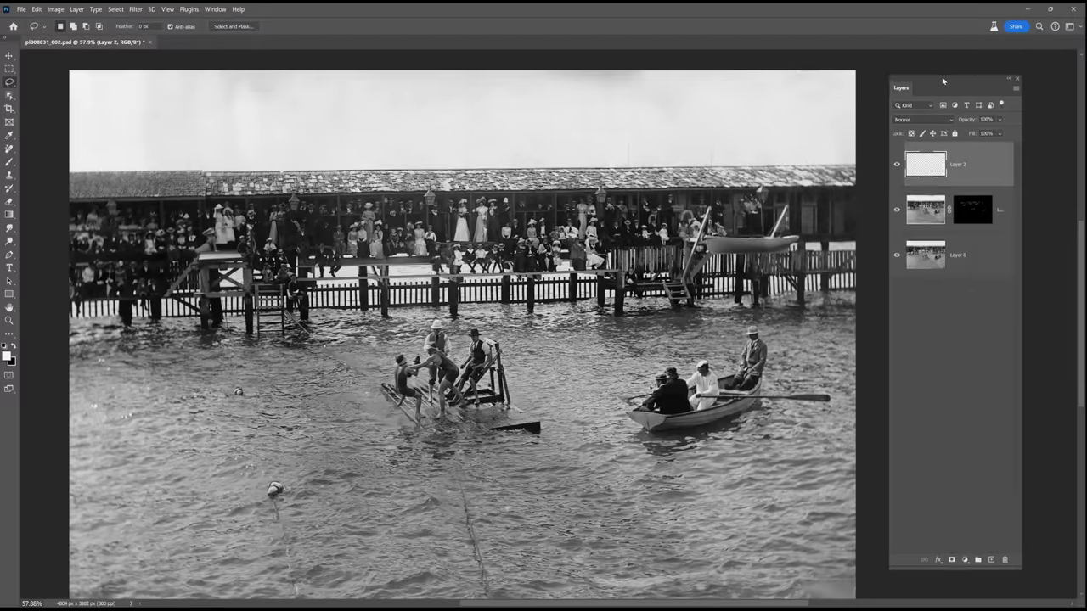
Step: Select the sky above the roof on the Layer 2 copy with the Magic Wand, adding the unselected patches
click(263, 89)
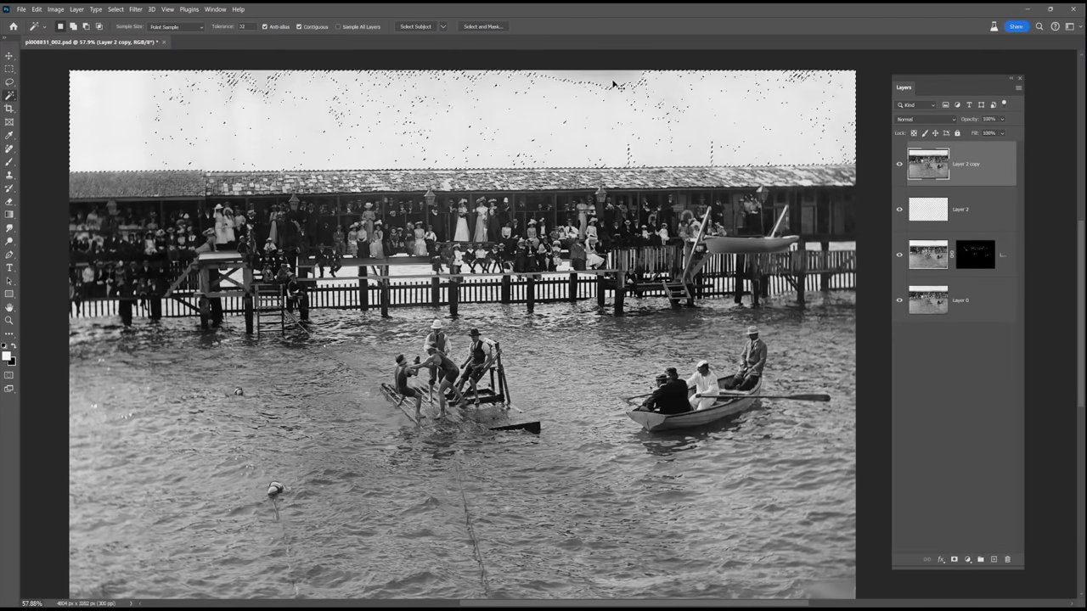
click(351, 97)
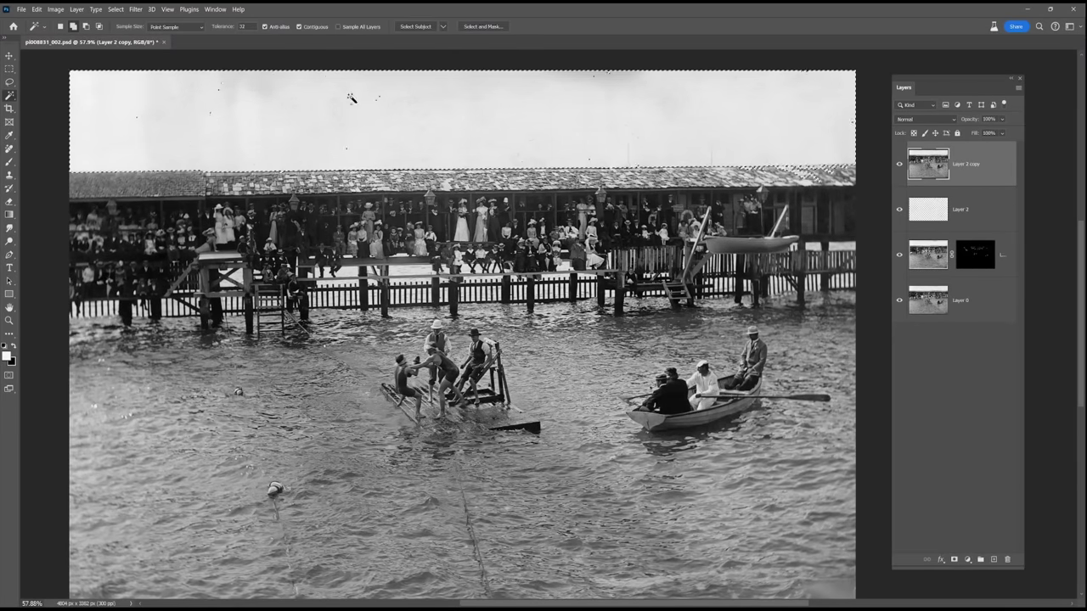
Step: Mask the Layer 2 copy to the sky selection, add a solid colour fill layer and move the mask onto it
click(443, 27)
click(443, 28)
click(954, 559)
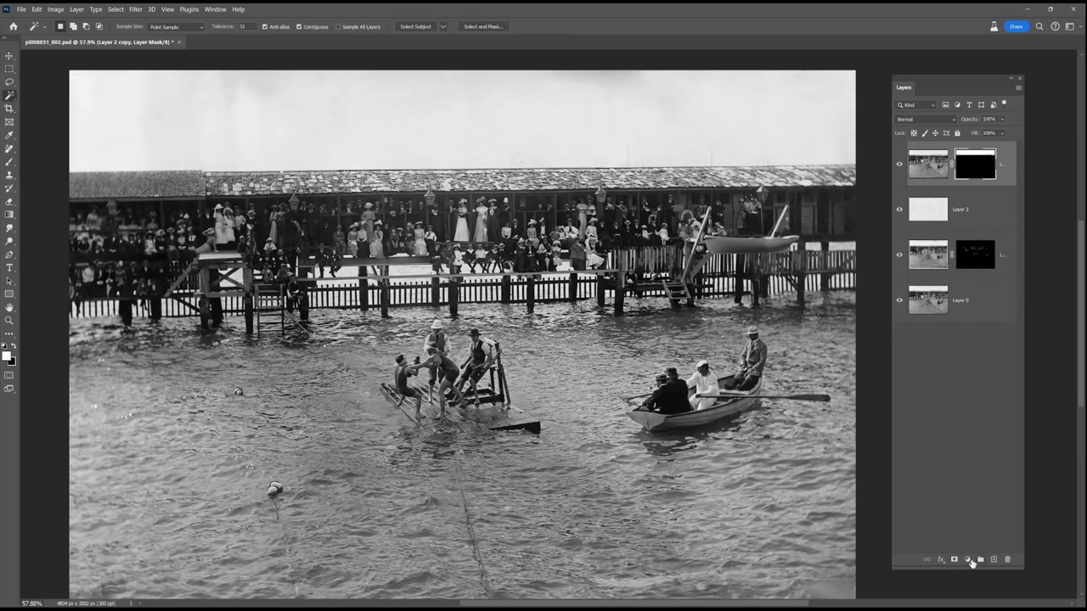
click(967, 559)
drag(974, 197, 974, 158)
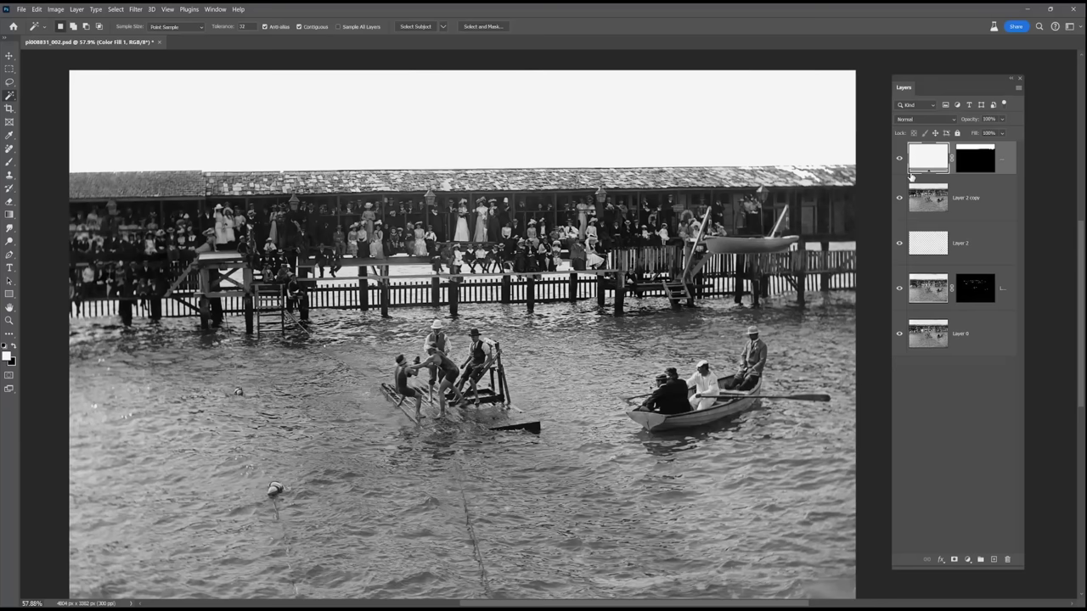
Step: Hide the solid colour fill and recolour it light grey
click(900, 159)
click(9, 214)
double_click(928, 159)
drag(221, 135, 516, 70)
click(829, 259)
Step: Create a vertical gradient fill from the roofline to the image's upper edge and set light grey tones for both colour stops
drag(449, 192, 448, 71)
double_click(449, 192)
drag(607, 340, 607, 300)
click(826, 262)
double_click(448, 71)
click(606, 278)
click(830, 260)
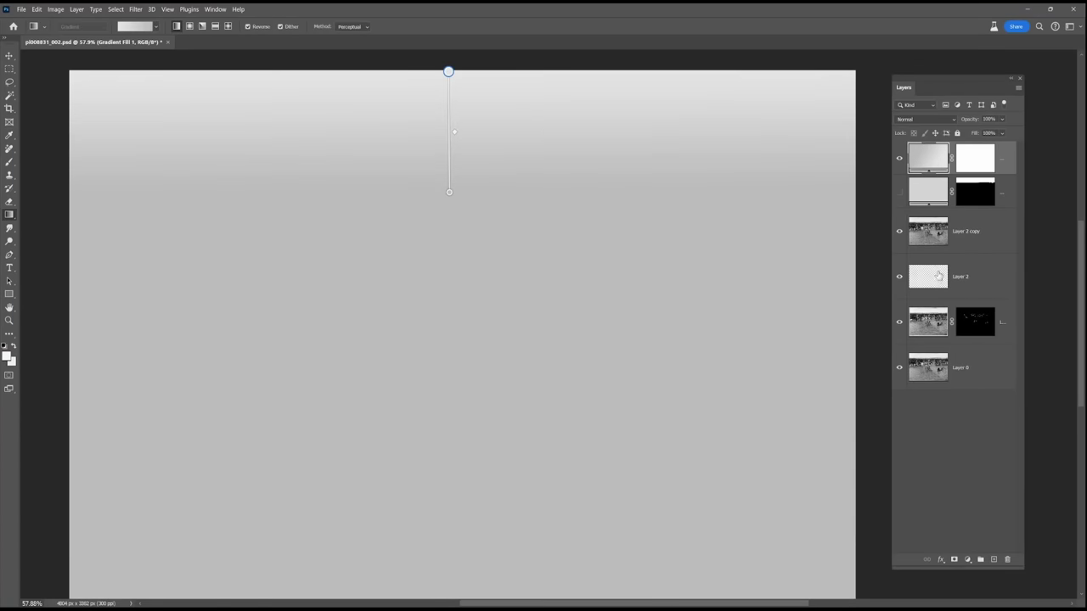
Step: Redraw the sky gradient from above the image to below the roofline, move the sky mask onto it and delete the solid colour fill
drag(443, 58, 445, 210)
drag(975, 192, 974, 159)
click(931, 201)
key(Delete)
Step: Lighten both colour stops of the sky gradient to near-white tones and compare the sky with the fill hidden and shown
double_click(927, 159)
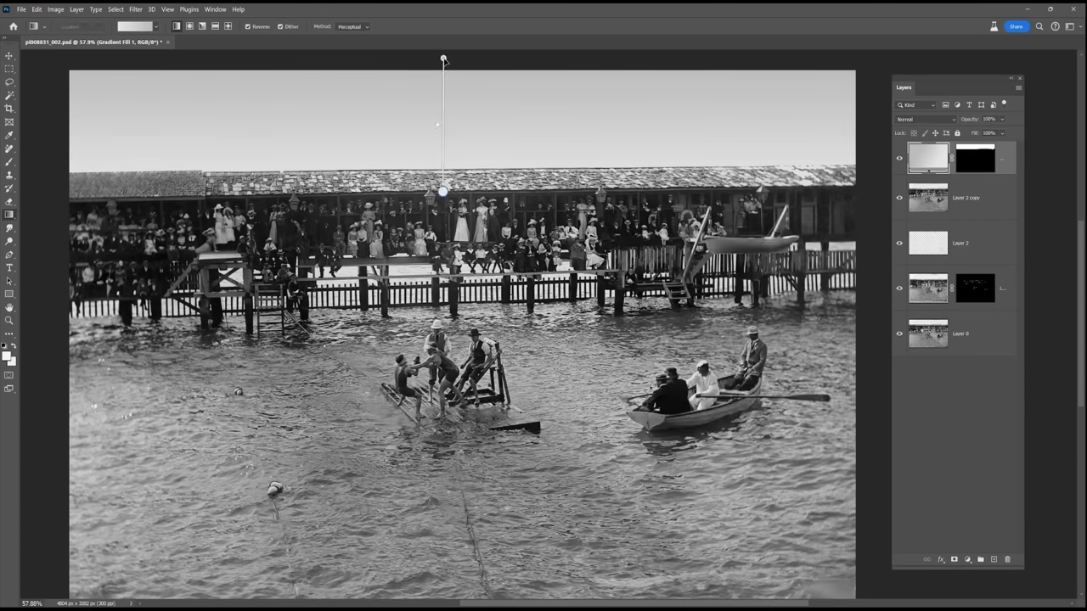
double_click(443, 59)
click(606, 274)
click(829, 260)
double_click(445, 205)
click(607, 273)
click(829, 259)
click(900, 161)
click(900, 161)
Step: Refine the Gradient Fill 1 mask along the roofline, using a smaller black brush to bring back the poles above the roof
click(975, 159)
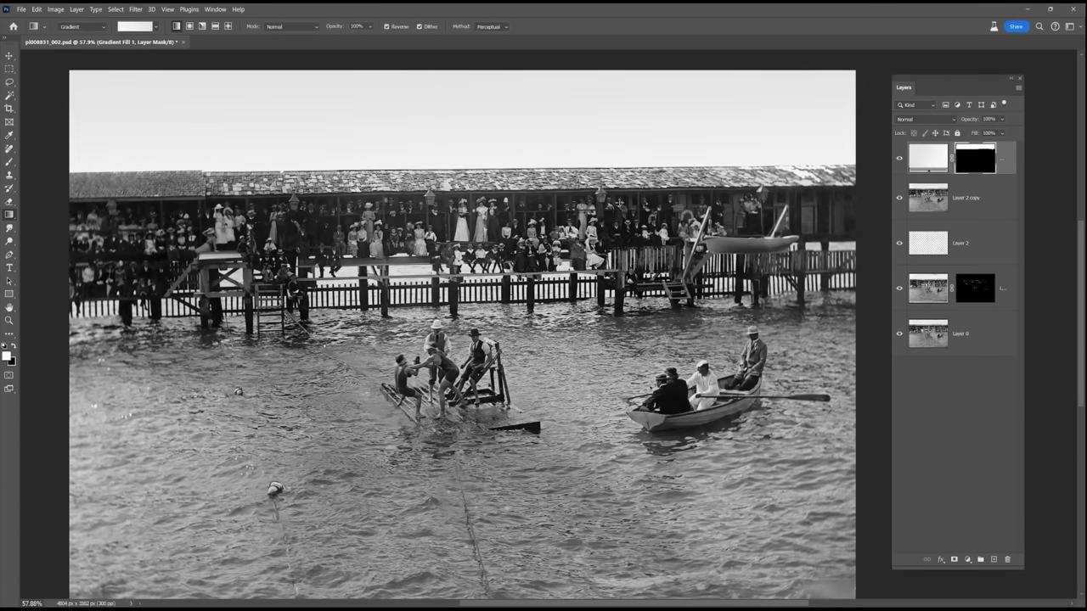
key(b)
drag(764, 170, 853, 170)
key(x)
key(bracketleft)
key(bracketleft)
key(bracketleft)
key(bracketleft)
key(bracketleft)
key(bracketleft)
key(bracketleft)
key(bracketleft)
key(bracketleft)
key(bracketleft)
drag(675, 400, 547, 361)
drag(836, 336, 463, 342)
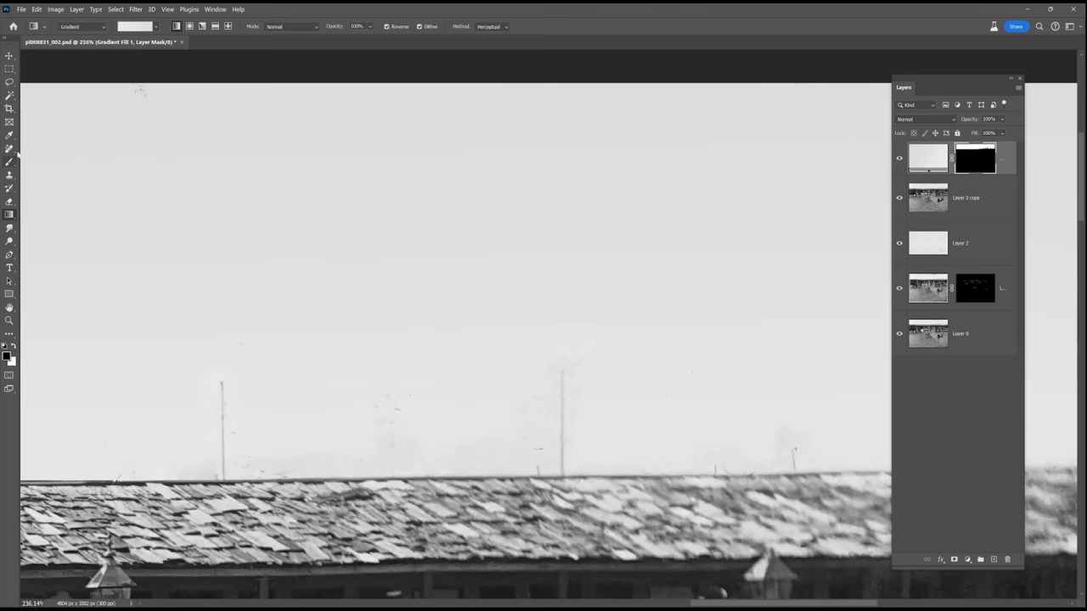
Step: Paint the gradient's mask white around the poles and above the roof to cover the leftover specks and smudges
click(9, 161)
key(x)
drag(353, 420, 260, 459)
mouse_move(543, 370)
mouse_down()
mouse_move(760, 457)
mouse_move(326, 432)
mouse_up()
drag(170, 258, 476, 257)
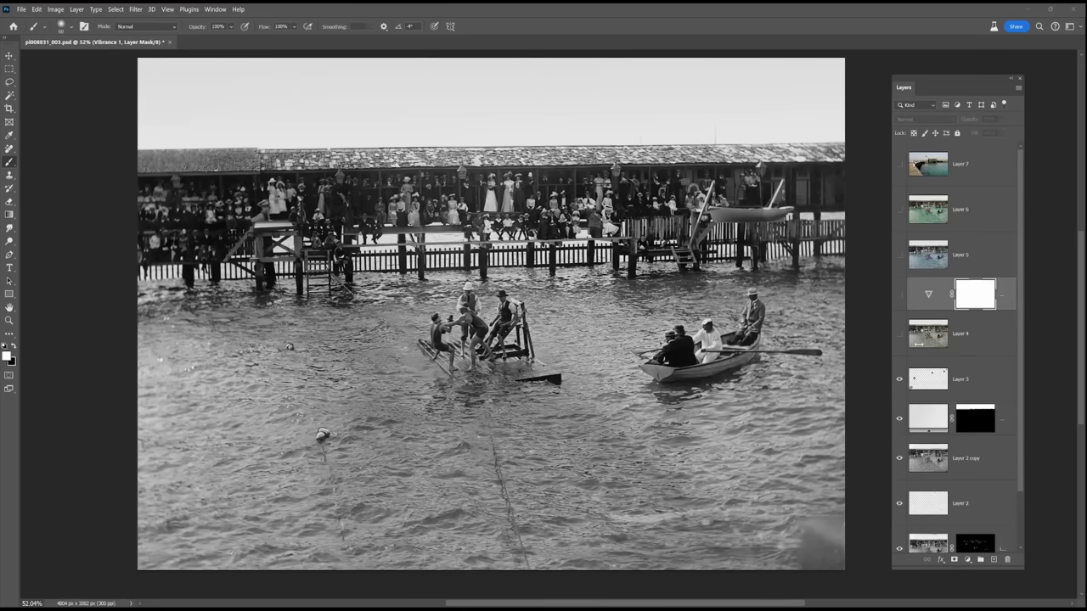
Step: Show the colour reference photo on Layer 7, place it over the picture's left side and select the colourised Layer 4
click(900, 166)
click(10, 55)
drag(444, 472, 169, 406)
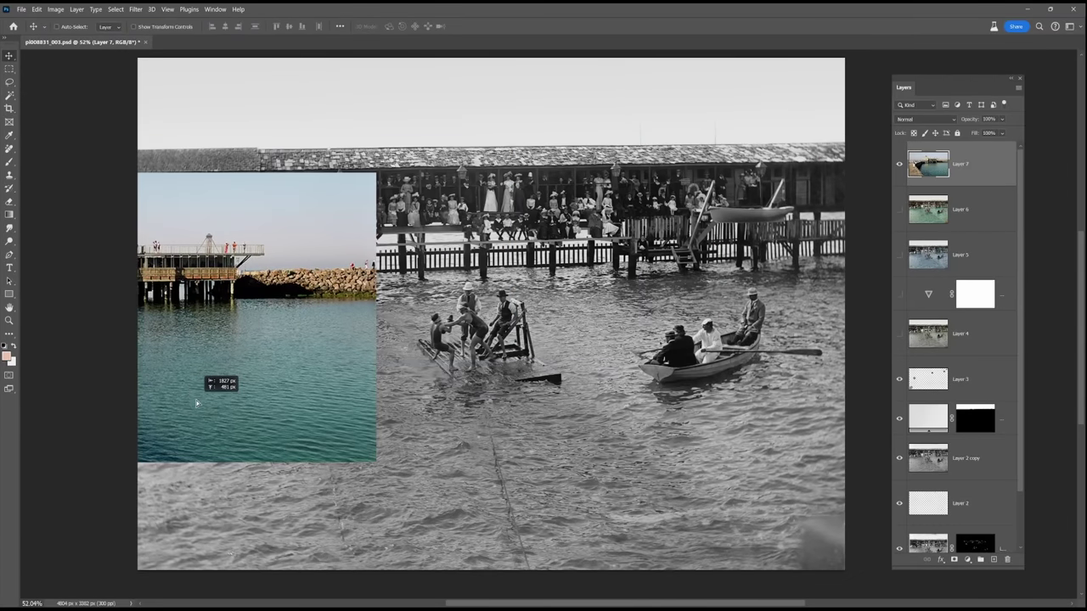
click(901, 165)
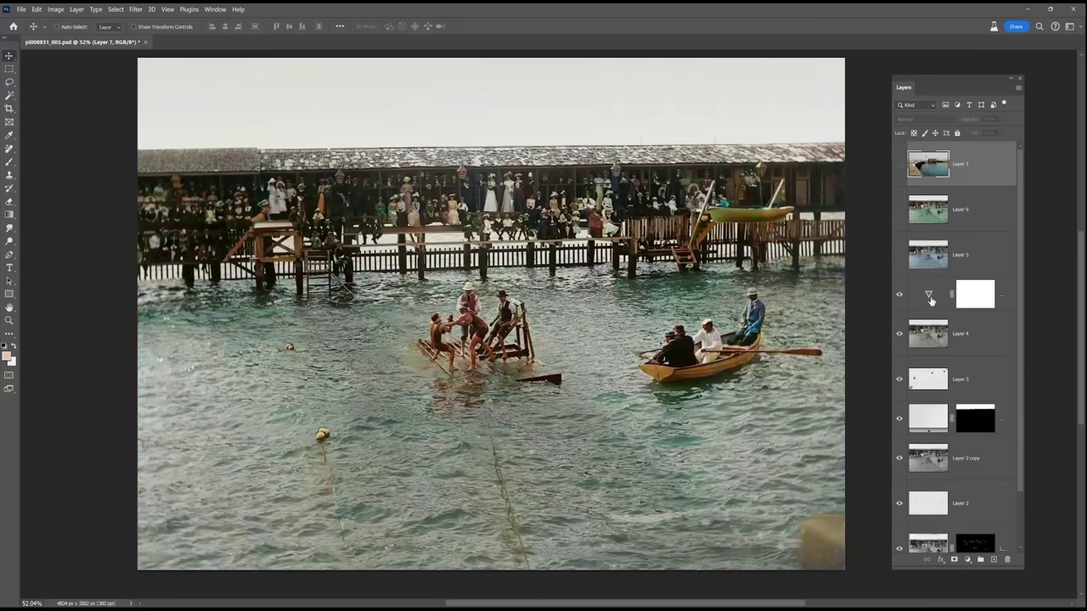
click(899, 165)
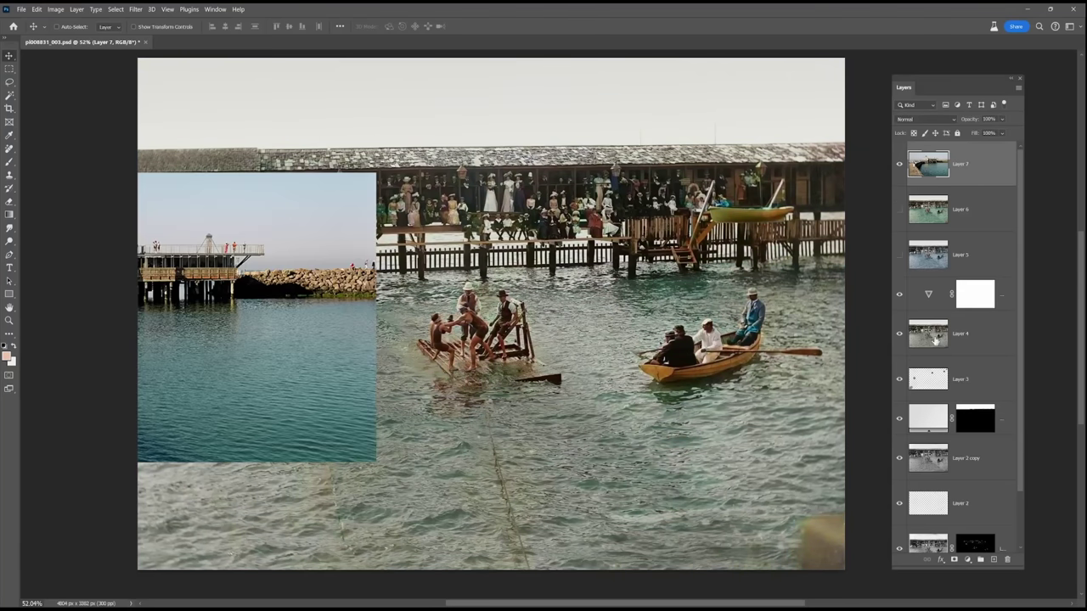
click(934, 340)
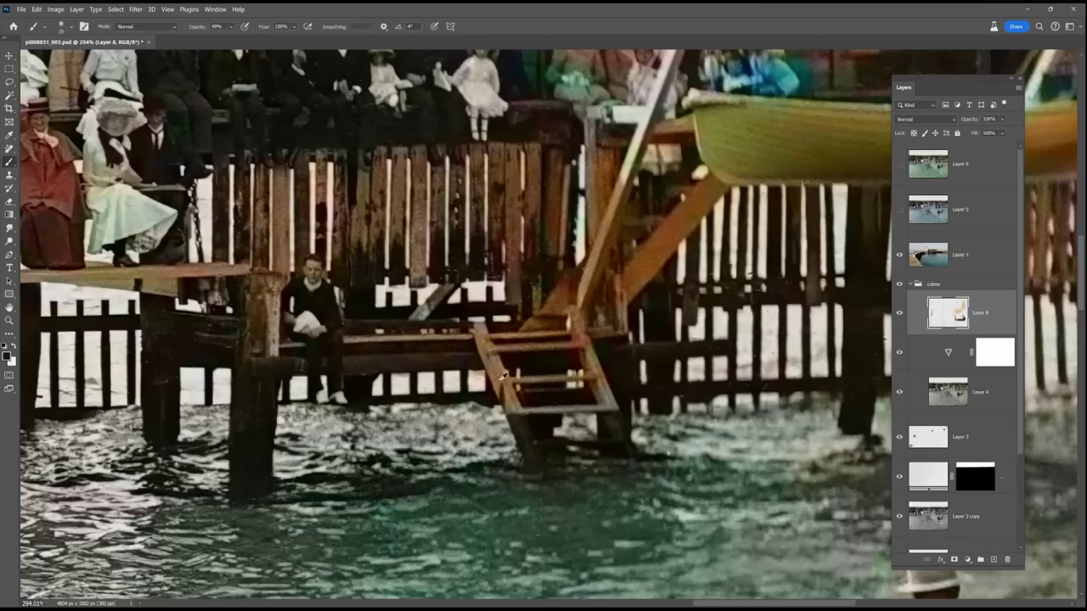
Step: Sample a timber tone and paint it over the wooden steps below the hanging boat on Layer 8
alt+click(463, 360)
drag(577, 326, 620, 458)
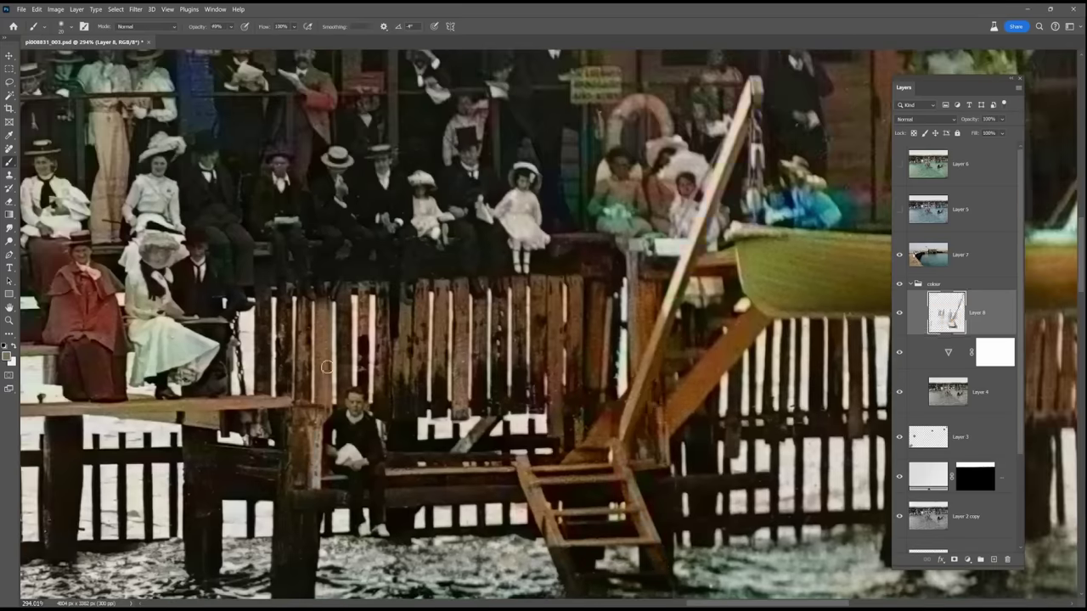
scroll(327, 367, down, 6)
Step: Set the brush opacity to 75%, show the Color panel and mix a desaturated tone for touching up the hanging boat
key(7)
key(5)
key(x)
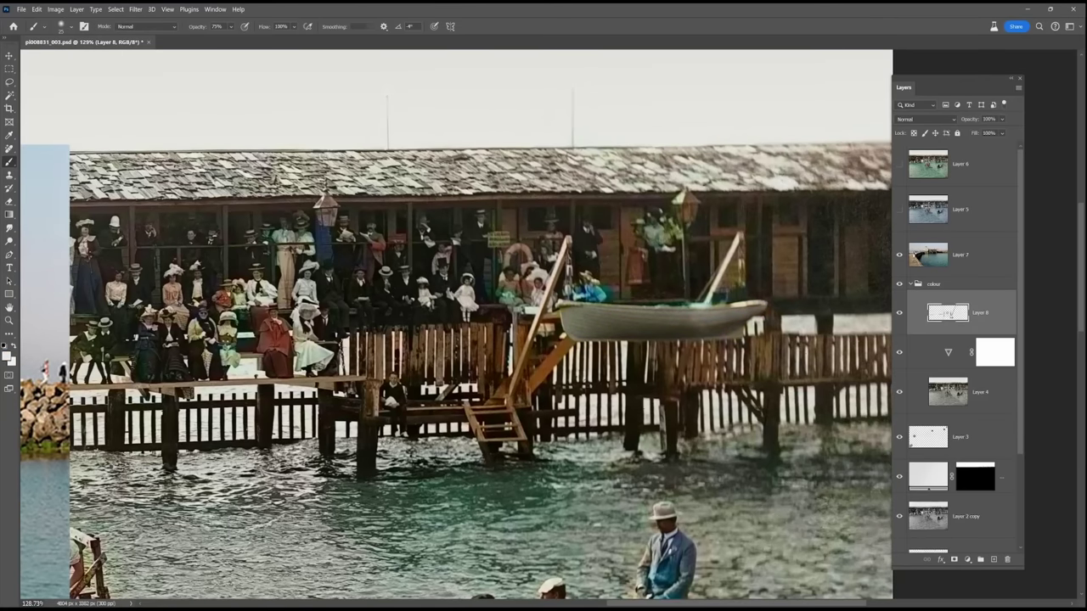
key(F6)
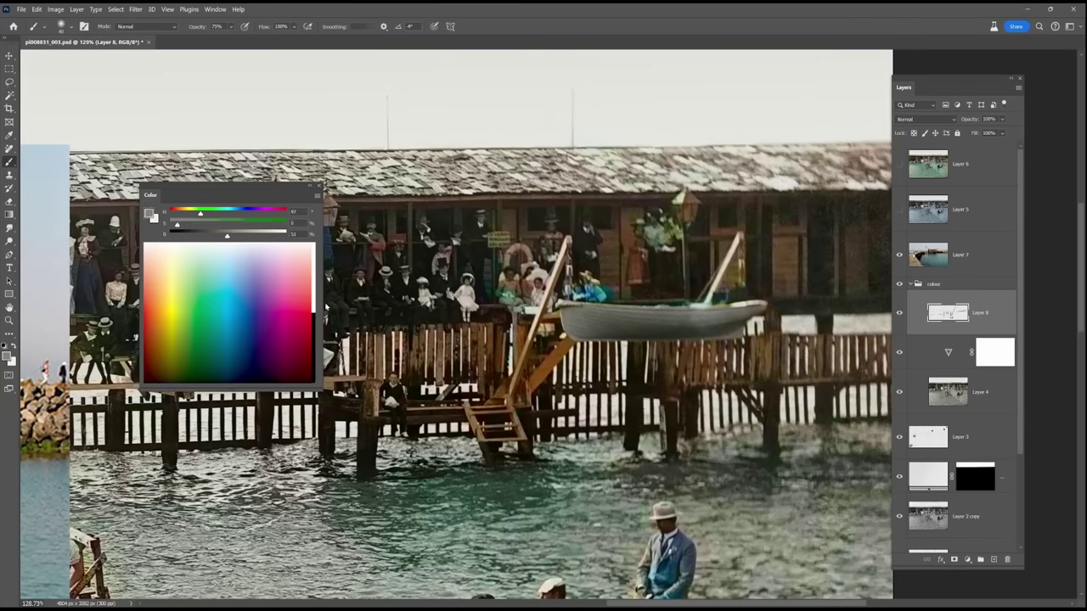
alt+click(564, 301)
key(bracketleft)
key(bracketleft)
click(235, 262)
click(175, 223)
Step: Paint sampled colours over the diagonal brace, the boat's edges and the surrounding fence, lowering the brush opacity to 28%
alt+click(766, 302)
alt+click(705, 504)
alt+click(525, 433)
alt+click(530, 385)
drag(768, 451, 712, 514)
alt+click(661, 382)
key(bracketright)
key(bracketright)
key(bracketright)
key(bracketright)
key(bracketright)
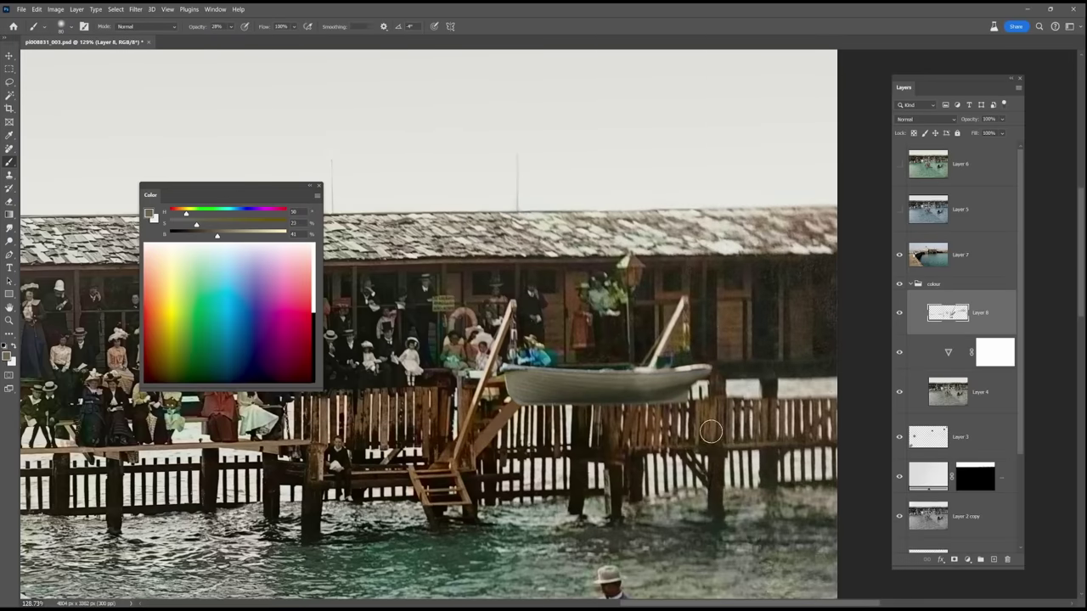
Step: Hide the Layer 7 reference and recolour the timbers of the left diving platform with a sampled tone and a smaller brush
drag(476, 424, 764, 431)
click(899, 255)
mouse_move(254, 424)
mouse_down()
mouse_move(790, 407)
mouse_move(758, 396)
mouse_up()
alt+click(758, 396)
key(bracketleft)
key(bracketleft)
key(bracketleft)
key(bracketleft)
drag(509, 446, 466, 402)
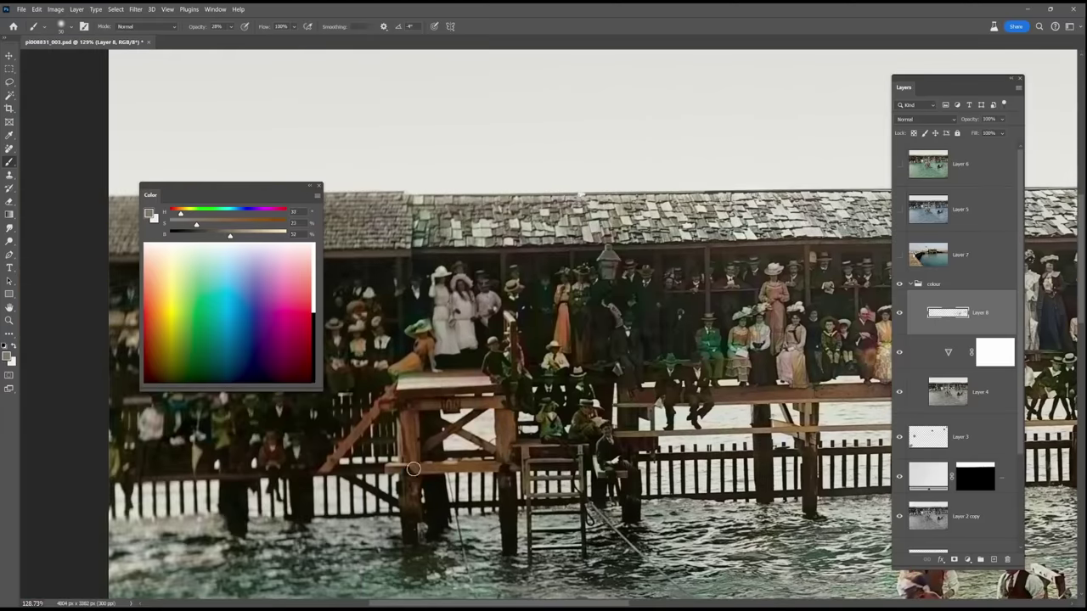
Step: Tint the ladder beside the left platform and the neighbouring bench beam with sampled browns, using a finer brush
alt+click(584, 467)
key(bracketleft)
key(bracketleft)
key(bracketleft)
alt+click(580, 491)
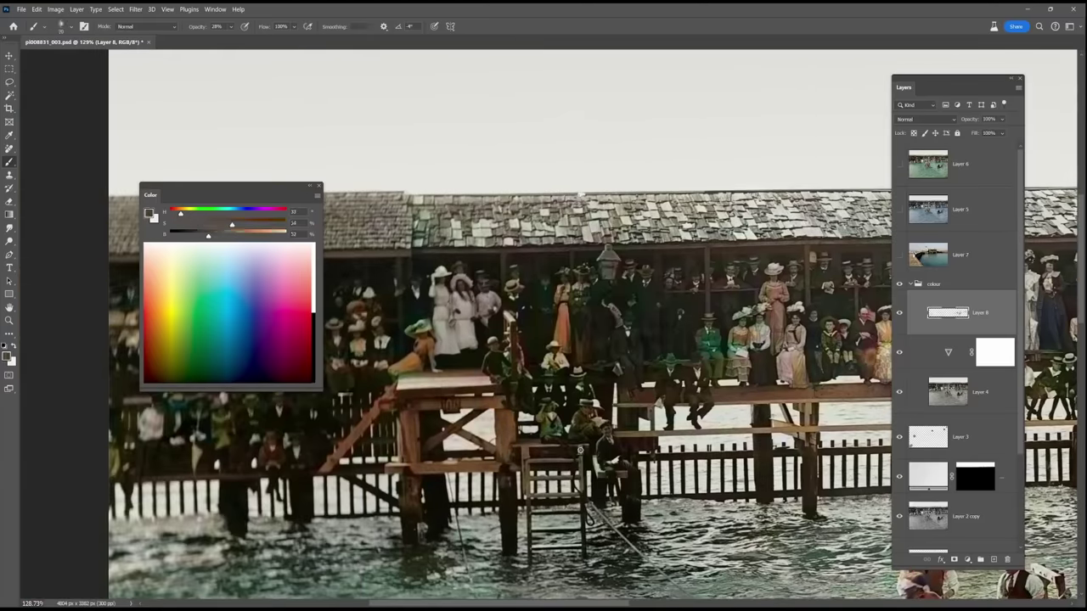
alt+click(732, 392)
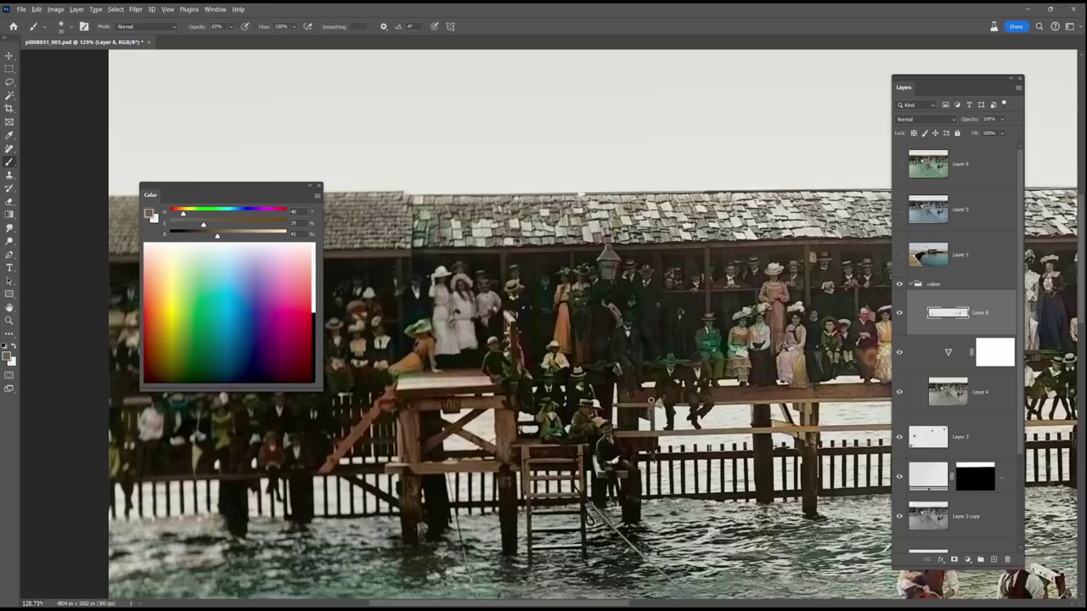
Step: Colour the small plaque on the left platform pinkish red and continue toning the bench timbers with sampled colours
click(293, 284)
mouse_move(453, 411)
mouse_down()
mouse_move(452, 401)
mouse_move(678, 454)
mouse_up()
alt+click(472, 429)
alt+click(680, 431)
alt+click(559, 515)
drag(370, 519, 494, 496)
Step: Mix a pale peach brush colour with 17% saturation and 100% brightness for the lamps under the roof
key(x)
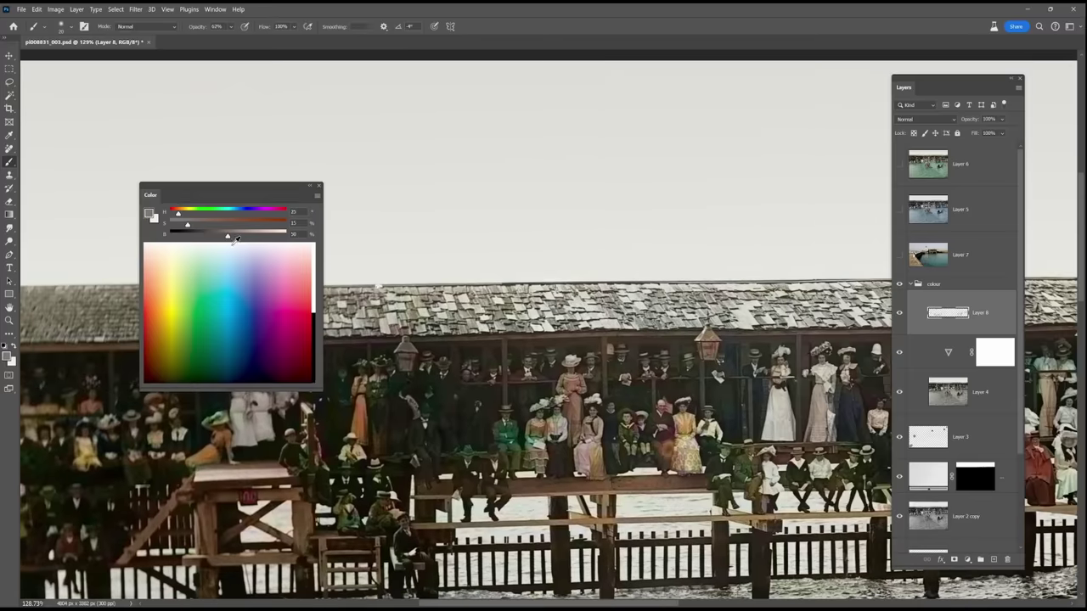
drag(228, 235, 285, 235)
mouse_move(188, 225)
mouse_down()
mouse_move(209, 224)
mouse_move(189, 224)
mouse_up()
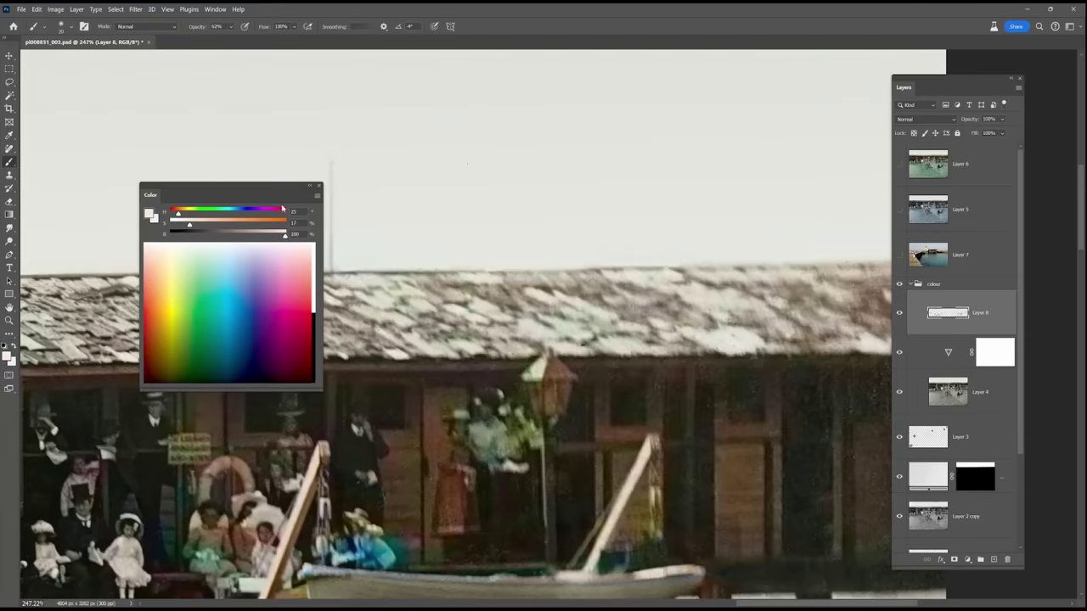
Step: Pick very pale blue and yellow tints and touch up the lamps along the roof with them
click(220, 246)
click(223, 245)
drag(509, 429, 738, 481)
scroll(569, 453, down, 8)
click(169, 252)
drag(472, 536, 139, 517)
Step: Sample dark browns from the gallery and paint them over the posts and eaves under the right half of the roof
alt+click(509, 502)
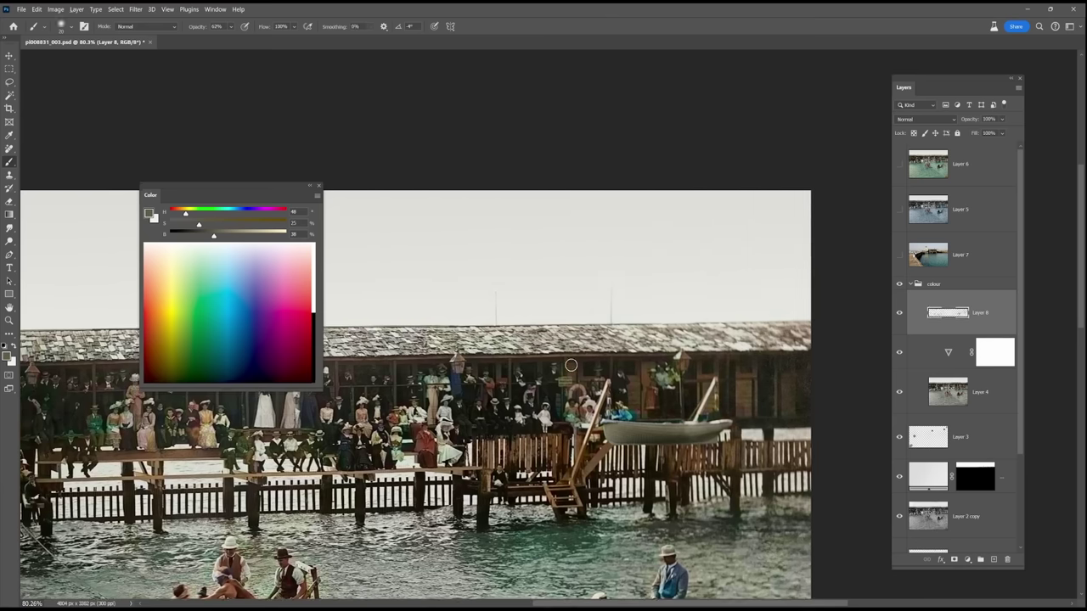
scroll(637, 416, up, 5)
alt+click(524, 567)
alt+click(528, 309)
key(bracketleft)
alt+click(575, 306)
drag(531, 345, 760, 409)
drag(380, 349, 730, 372)
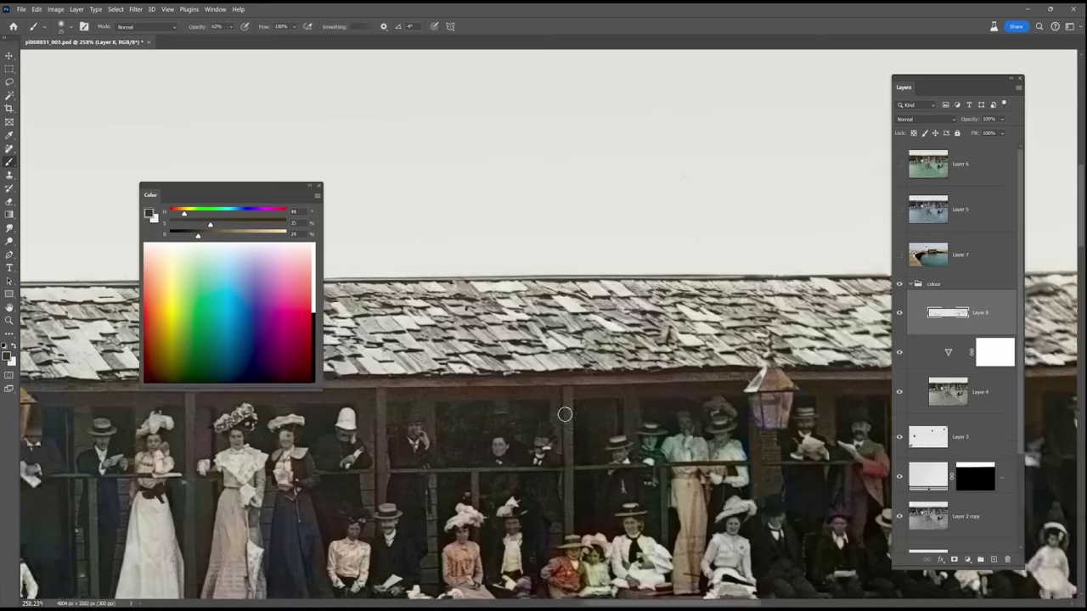
Step: Continue painting the sampled dark brown over the posts, railings and wall behind the spectators towards the gallery's left end
drag(565, 416, 793, 427)
drag(422, 480, 448, 377)
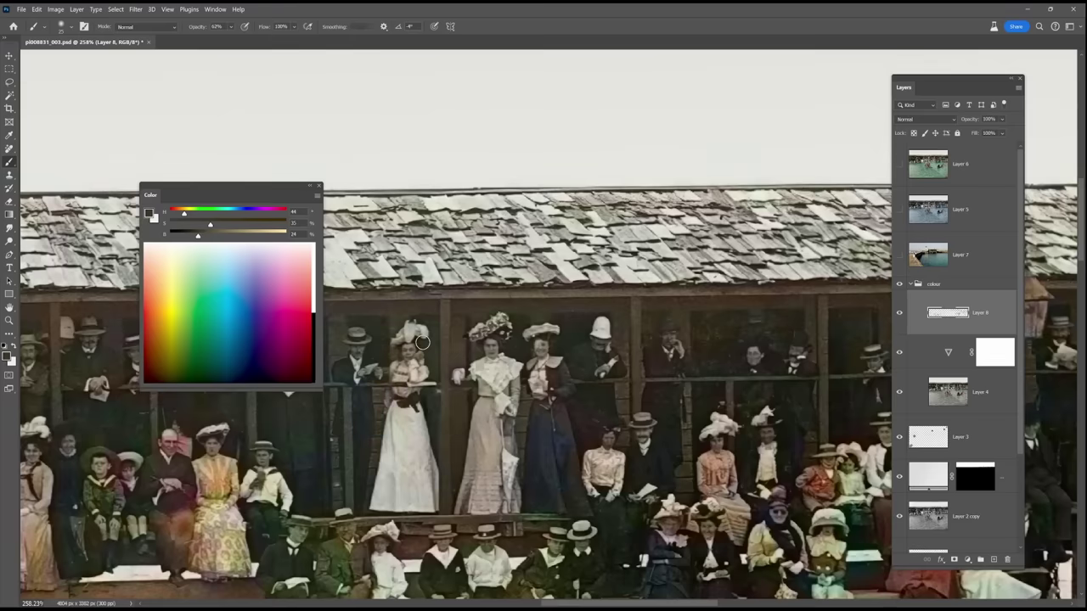
drag(423, 343, 504, 409)
drag(323, 447, 719, 438)
drag(382, 393, 690, 407)
drag(526, 501, 517, 398)
drag(341, 562, 603, 537)
drag(441, 333, 538, 431)
Step: Sample a near-white, shift its hue to 186° and touch up the spectators' white clothing along the gallery
key(ctrl+0)
scroll(653, 425, up, 10)
alt+click(571, 358)
alt+click(444, 477)
drag(215, 215, 229, 215)
drag(815, 407, 367, 445)
scroll(764, 467, down, 7)
mouse_move(365, 501)
mouse_down()
mouse_move(726, 490)
mouse_move(553, 462)
mouse_up()
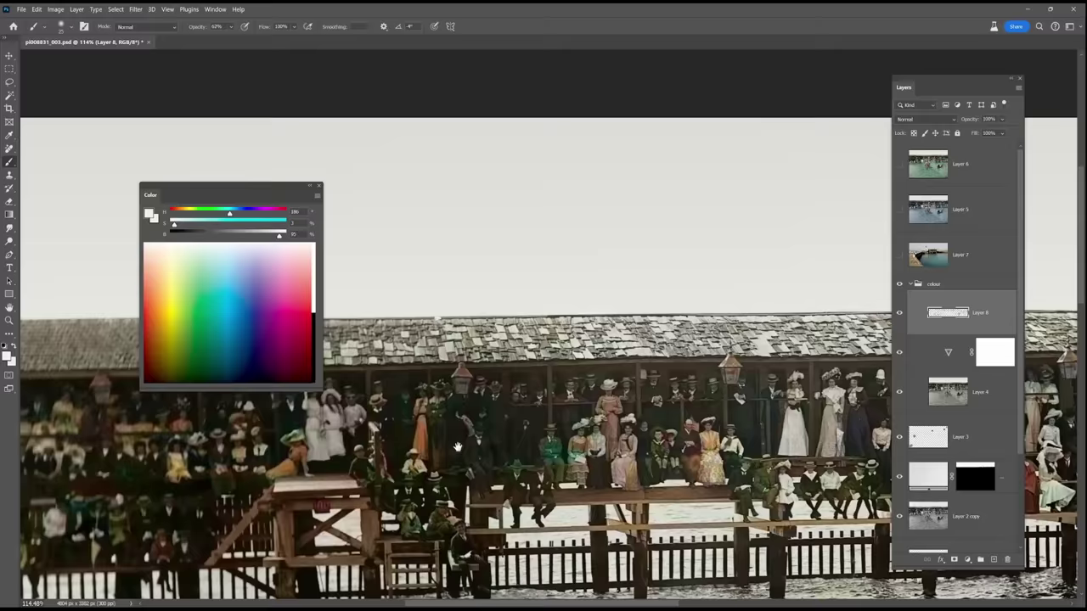
Step: Enlarge the brush and paint the pale tint over the water around the wrestlers' raft
scroll(549, 493, down, 4)
drag(586, 543, 509, 339)
scroll(509, 382, up, 8)
key(bracketright)
key(bracketright)
key(bracketright)
drag(227, 450, 613, 473)
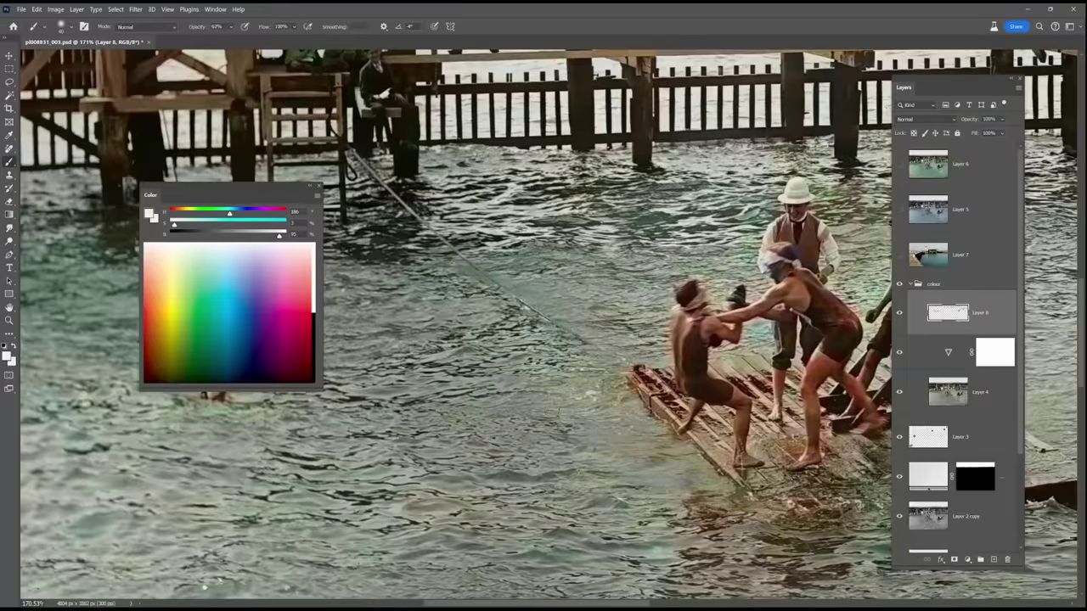
mouse_move(433, 467)
mouse_down()
mouse_move(609, 459)
mouse_move(432, 455)
mouse_up()
Step: Enlarge the brush much further and even out the water around the rowing boat towards the photo's right edge
scroll(608, 456, down, 12)
key(bracketright)
key(bracketright)
key(bracketright)
key(bracketright)
key(bracketright)
key(bracketright)
key(bracketright)
key(bracketright)
key(bracketright)
key(bracketright)
key(bracketright)
key(bracketright)
key(bracketright)
key(bracketright)
key(bracketright)
key(bracketright)
key(bracketright)
key(bracketright)
scroll(615, 414, up, 5)
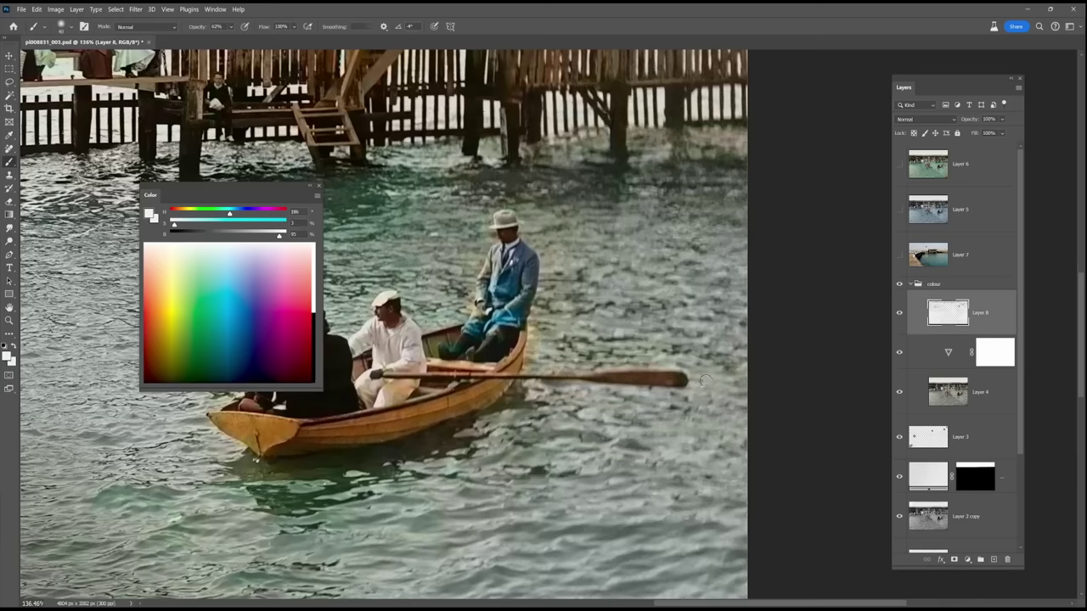
Step: Sample blues from the suit of the man in the boat's stern and recolour his jacket with a smaller brush
alt+click(469, 293)
alt+click(498, 263)
key(bracketleft)
key(bracketleft)
key(bracketleft)
key(bracketleft)
key(bracketleft)
key(bracketleft)
key(bracketleft)
key(bracketleft)
key(bracketleft)
key(bracketleft)
alt+click(497, 262)
alt+click(517, 318)
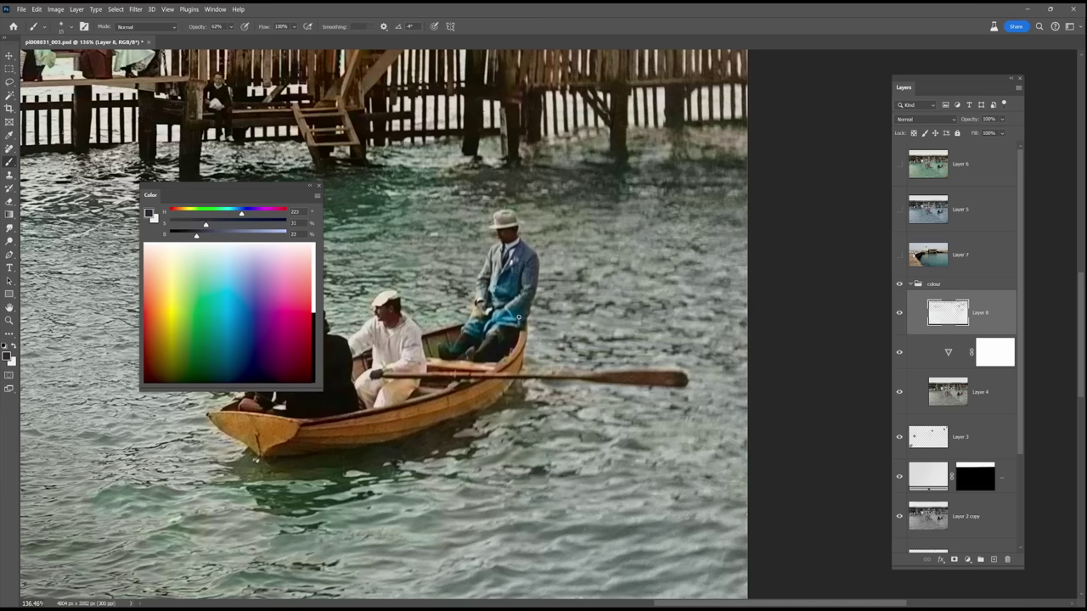
Step: Sample dark and brown tones from the stern and paint the man's boots and the boat's interior
alt+click(478, 346)
alt+click(436, 356)
key(bracketright)
key(bracketright)
key(bracketright)
key(bracketright)
key(bracketright)
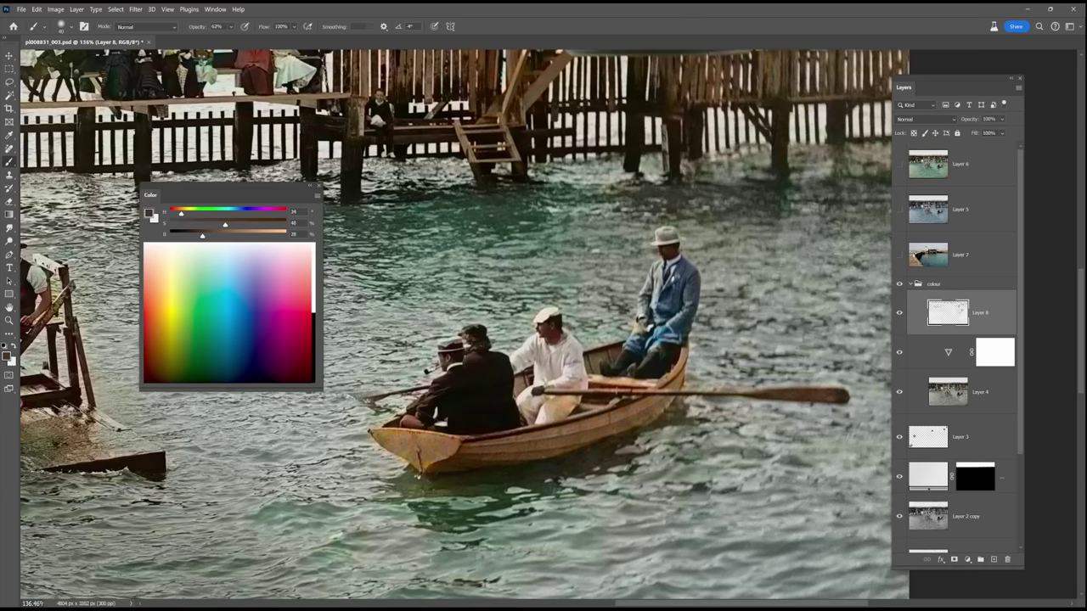
Step: Sample muted browns from the hull and the water beside it and tone down the boat's orange planks
alt+click(470, 485)
alt+click(566, 453)
alt+click(535, 454)
alt+click(466, 462)
key(bracketleft)
key(bracketleft)
key(bracketleft)
key(bracketleft)
key(bracketleft)
Step: Sample tones from the oar, the rower's clothing and the bow and touch up these details with the smaller brush
alt+click(724, 372)
alt+click(535, 409)
alt+click(547, 398)
alt+click(547, 397)
alt+click(447, 442)
alt+click(433, 480)
Step: Enlarge the brush and paint sampled dark brown and olive tones along the hull's underside and its reflection
scroll(628, 454, down, 5)
scroll(559, 465, up, 8)
key(bracketright)
key(bracketright)
key(bracketright)
key(bracketright)
key(bracketright)
key(bracketright)
key(bracketright)
alt+click(717, 441)
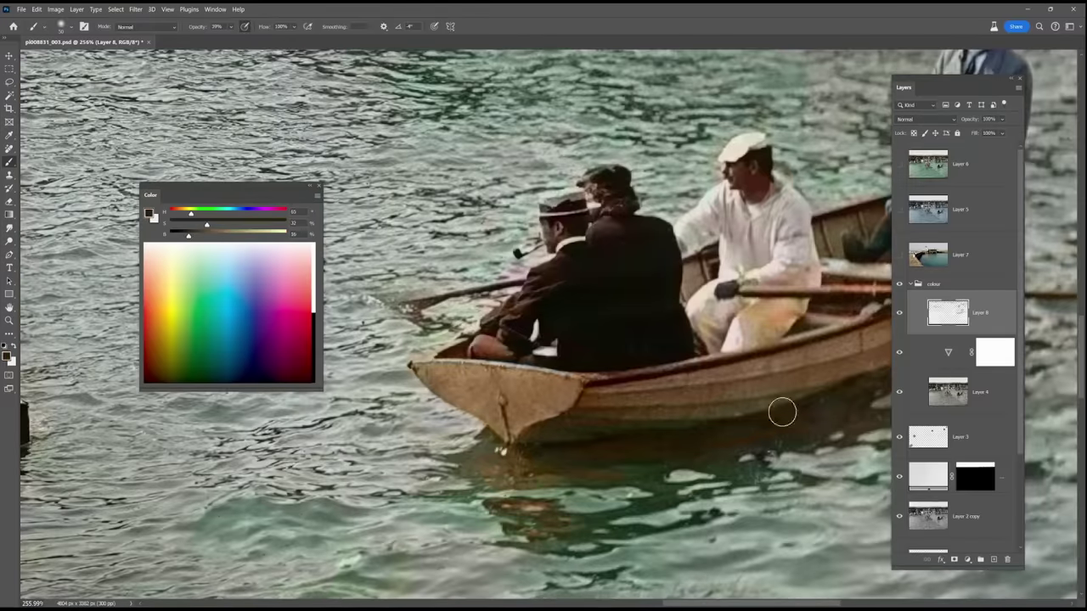
drag(865, 366, 729, 397)
alt+click(607, 437)
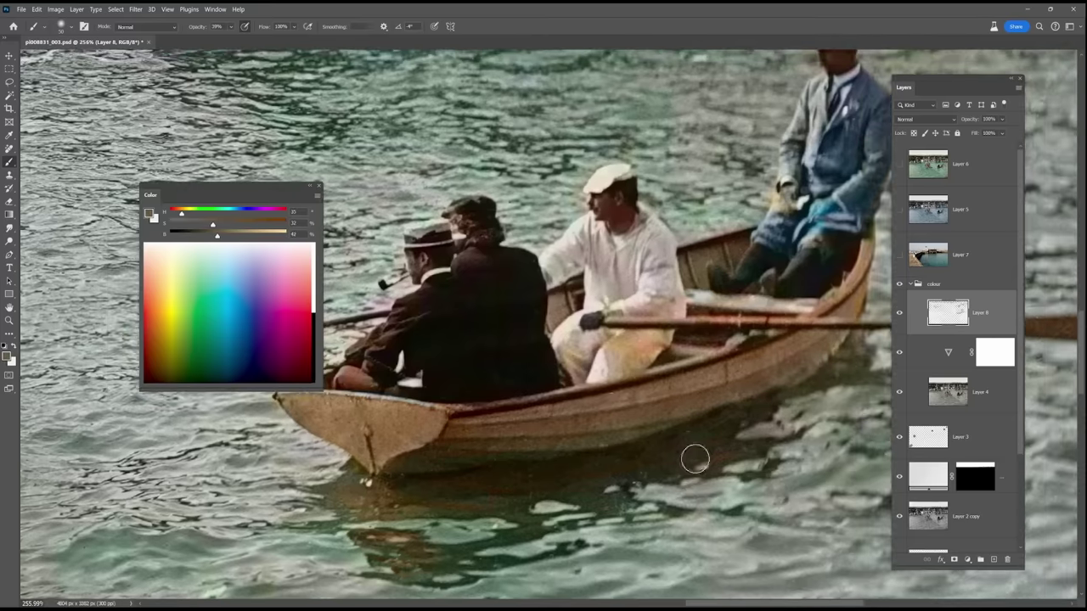
Step: Sample whites and pale greys from the men's clothing and paint the rower's yellowed trousers white
scroll(840, 392, down, 2)
alt+click(700, 296)
alt+click(776, 299)
alt+click(719, 317)
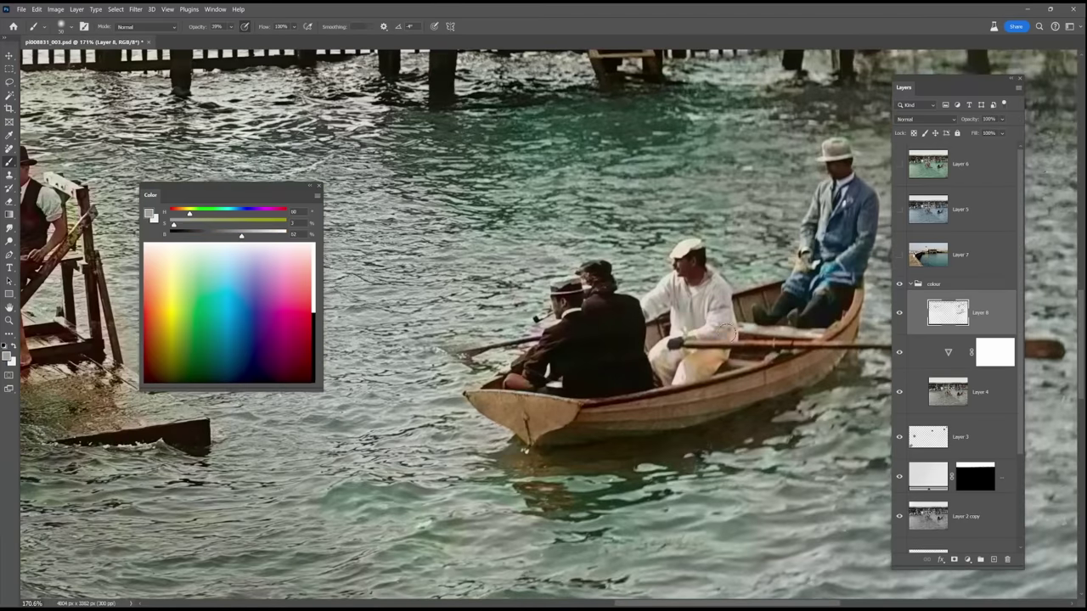
alt+click(808, 295)
alt+click(701, 308)
alt+click(703, 311)
alt+click(852, 212)
alt+click(706, 281)
alt+click(631, 274)
alt+click(517, 326)
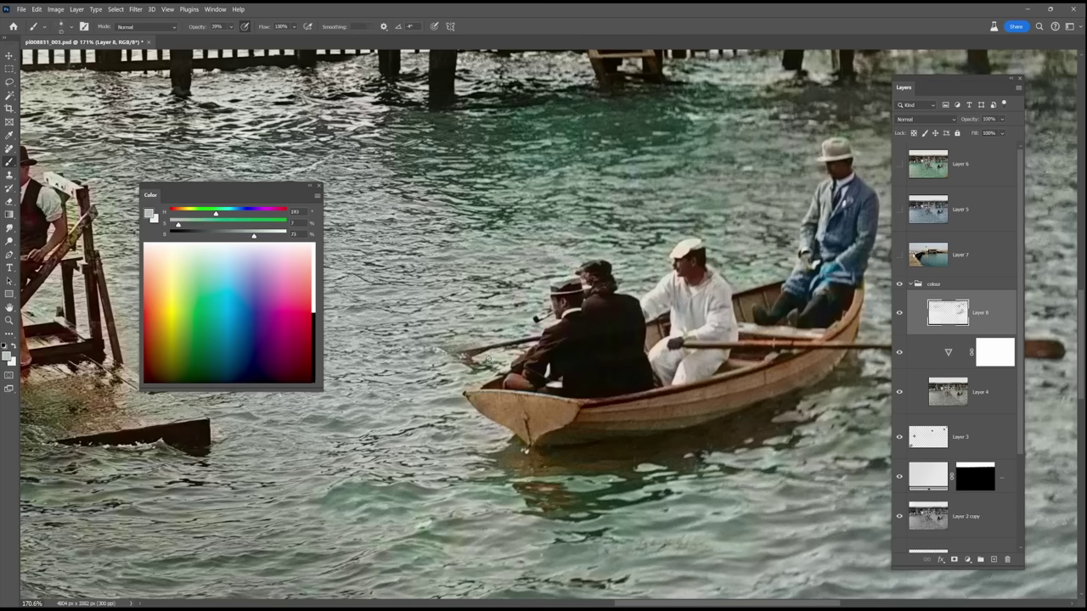
alt+click(678, 361)
alt+click(476, 391)
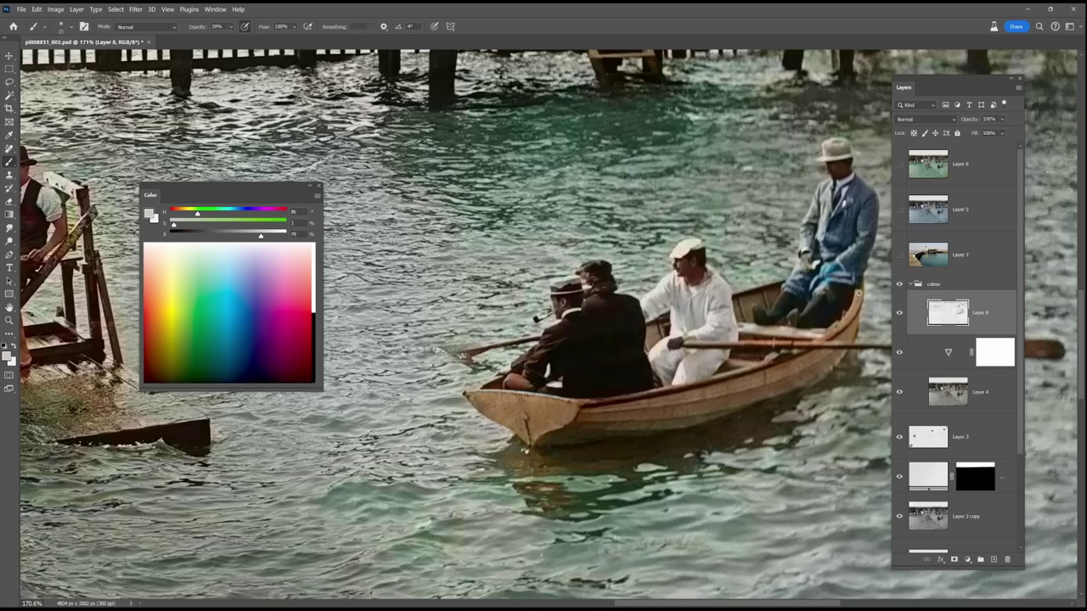
Step: Raise the brush opacity to 72% and retouch the boat and its occupants with tones sampled around them
scroll(793, 362, up, 5)
drag(231, 26, 248, 36)
alt+click(546, 462)
alt+click(665, 422)
alt+click(479, 455)
scroll(619, 413, down, 8)
scroll(791, 175, up, 8)
alt+click(595, 373)
Step: Sample grey-greens near the stern and retouch the water around the blue-suited man with a larger brush
key(bracketright)
key(bracketright)
key(bracketright)
key(bracketright)
alt+click(518, 395)
alt+click(677, 278)
alt+click(637, 328)
key(bracketleft)
scroll(471, 318, down, 1)
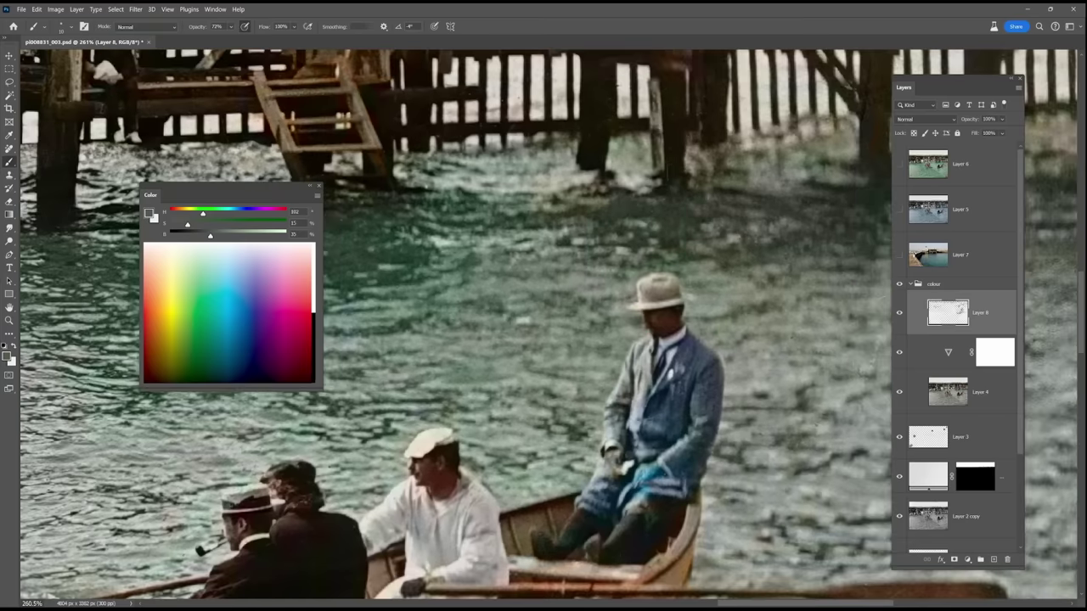
Step: Set the brush opacity to 100% and paint sampled grey-green tones over the foreground water below the raft and boat
drag(199, 474, 528, 363)
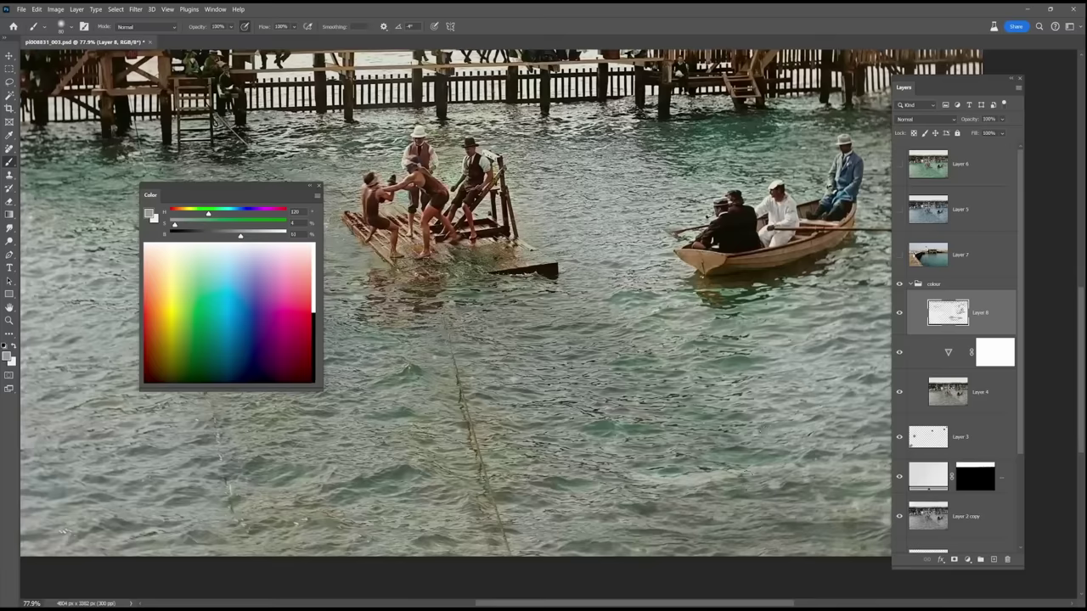
alt+click(571, 485)
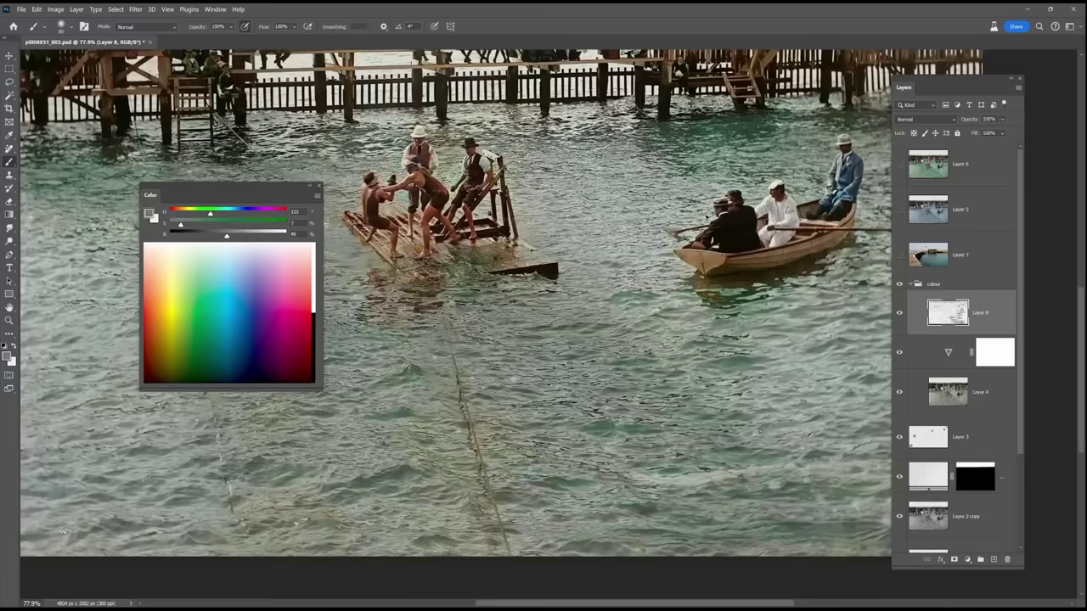
drag(476, 357, 645, 366)
alt+click(563, 432)
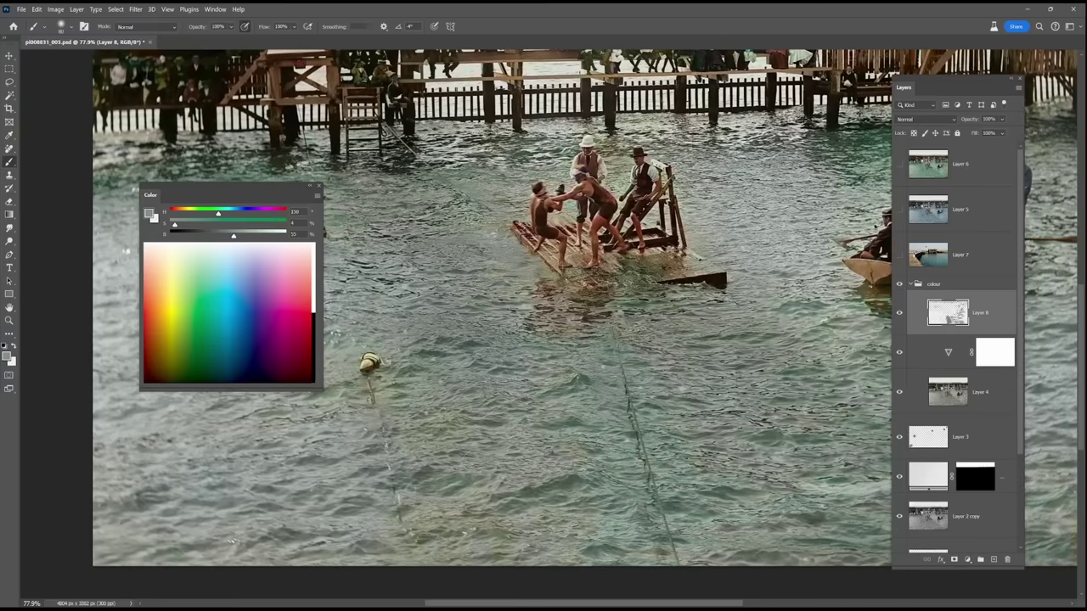
alt+click(563, 432)
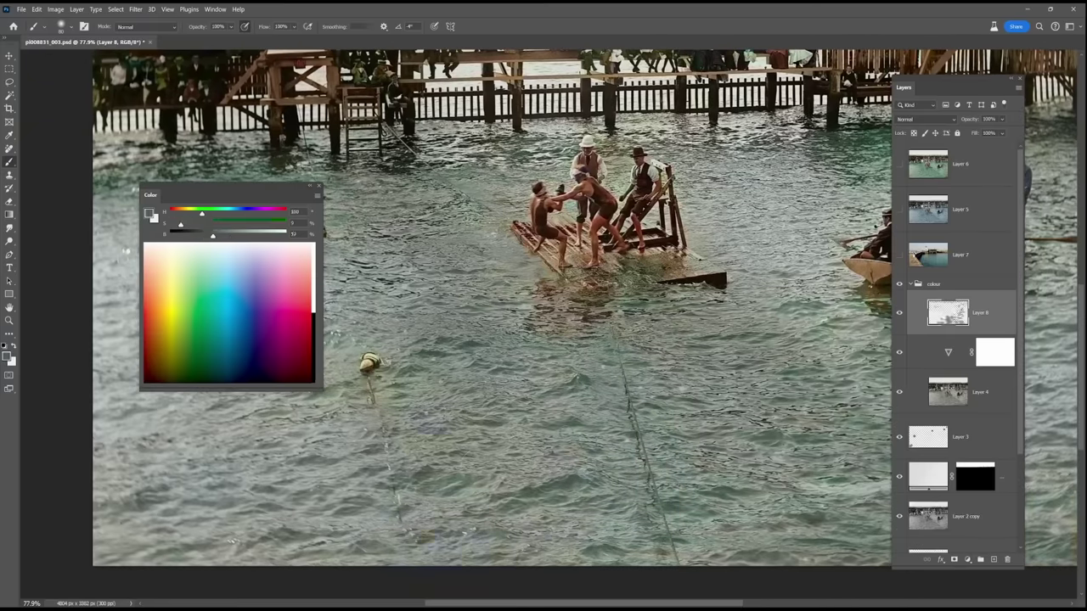
alt+click(543, 408)
drag(527, 365, 601, 374)
alt+click(644, 392)
drag(501, 380, 692, 382)
alt+click(632, 389)
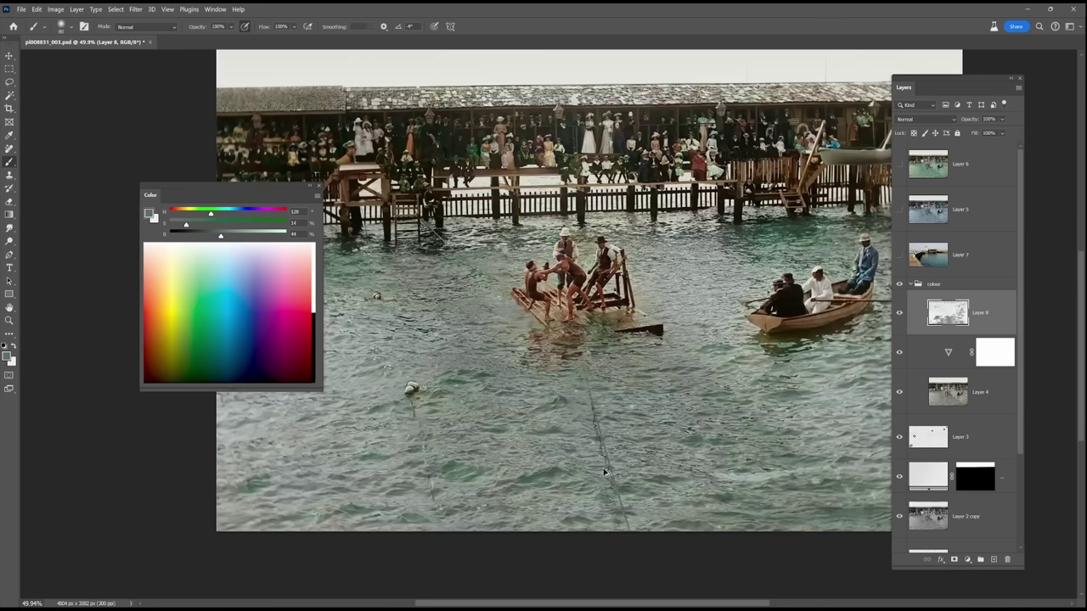
Step: Pick a muted blue for the straw-hatted seated man's green jacket and sample a neutral grey for his trousers
click(9, 229)
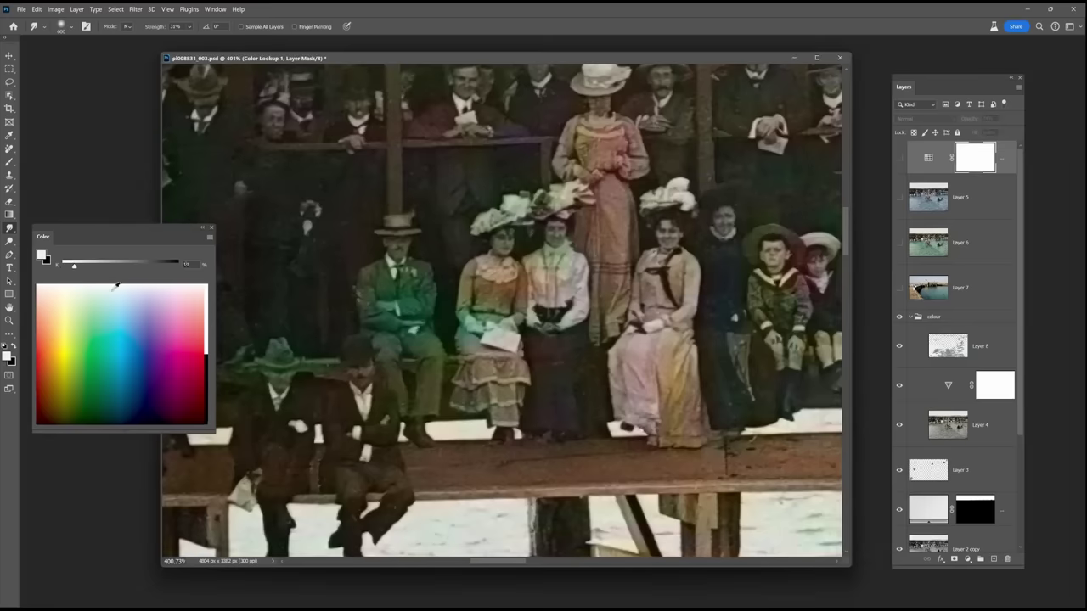
click(118, 279)
drag(118, 279, 109, 279)
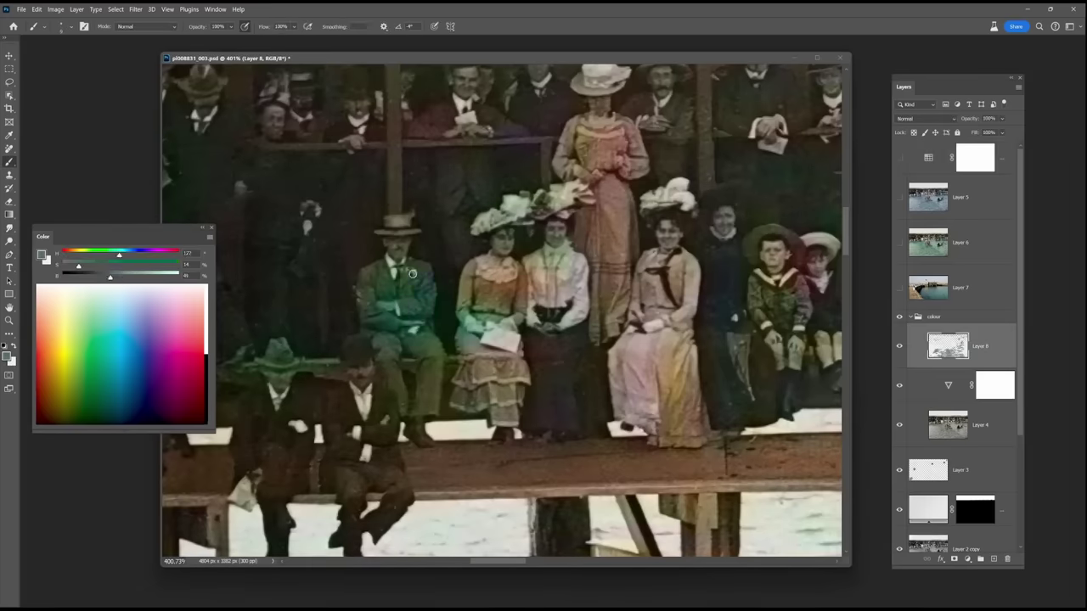
alt+click(398, 337)
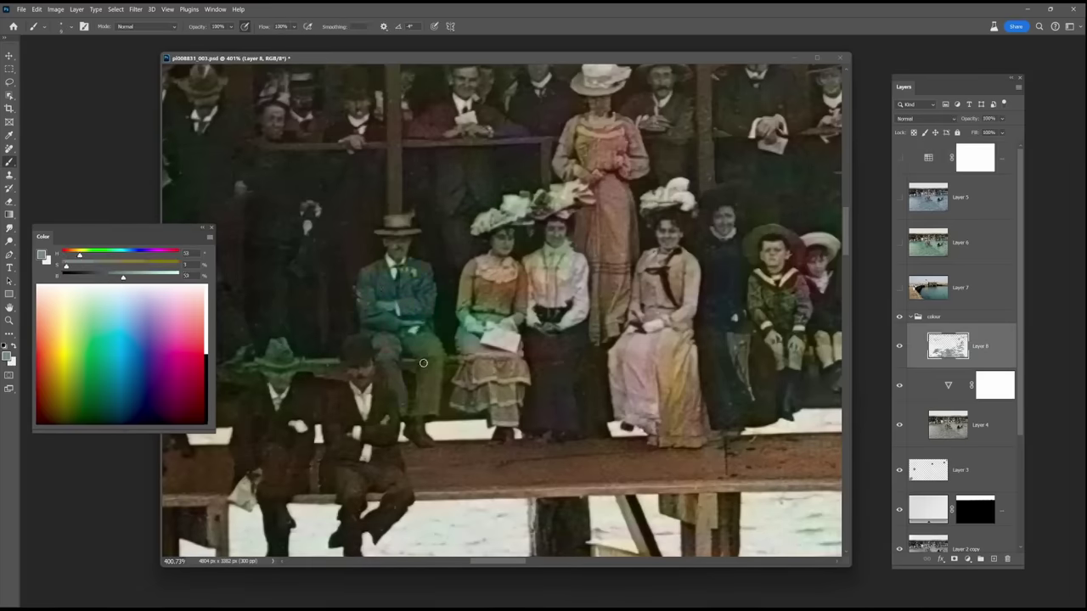
Step: Sample pink and brown tones and paint the man's buttonhole flower, his straw hat and the timber post and rails
alt+click(680, 272)
key(x)
alt+click(468, 434)
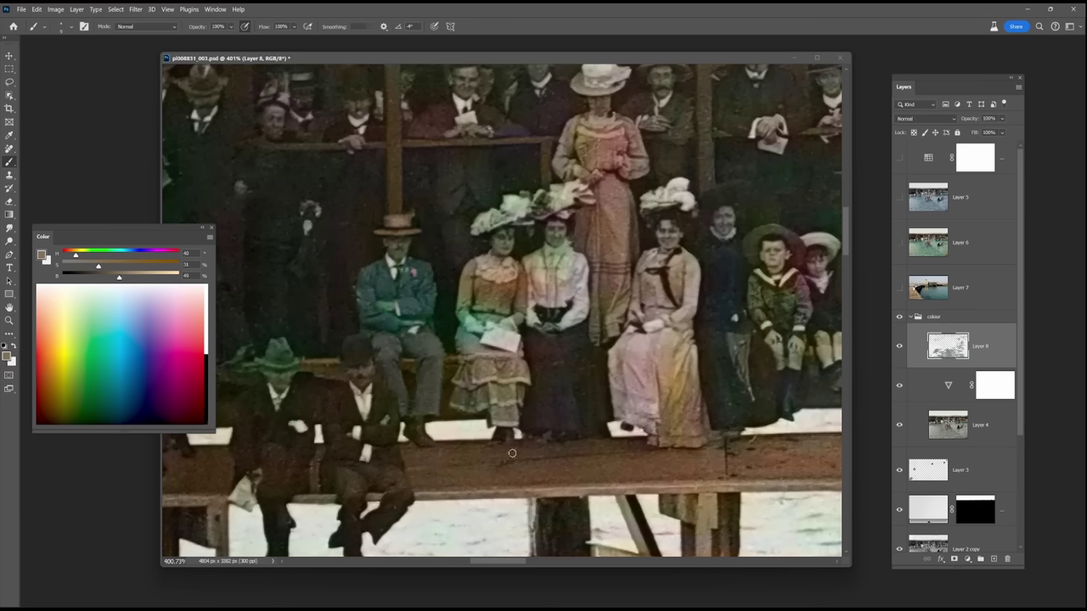
Step: Sample tones from the man's jacket and shirt and touch up his shirt front, face and hands
alt+click(428, 281)
alt+click(394, 271)
alt+click(395, 271)
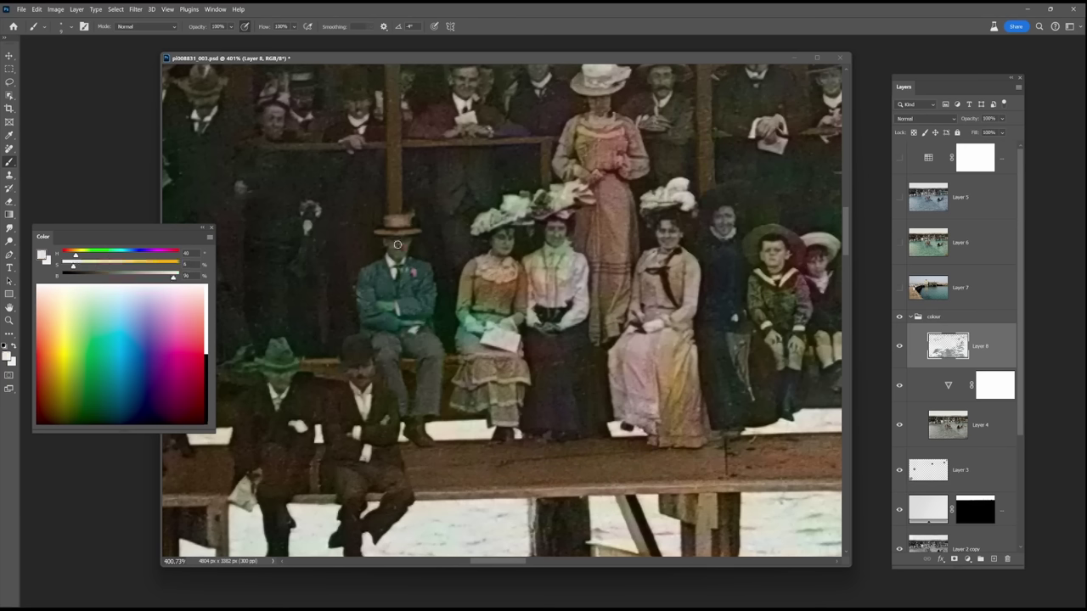
alt+click(372, 272)
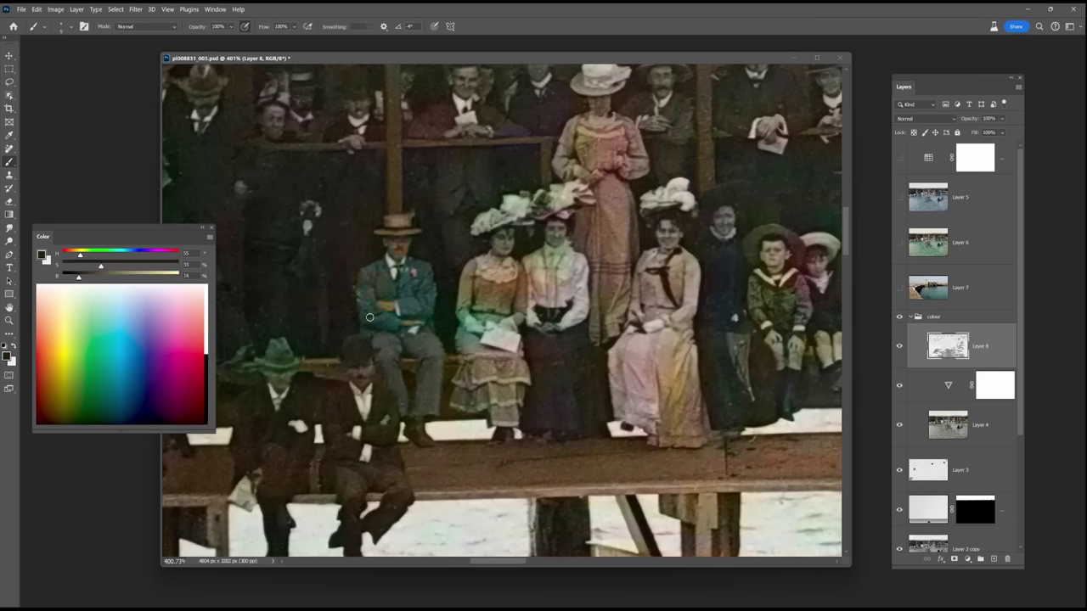
Step: Sample a dark neutral from the timber and paint the straw-hatted man's trousers and jacket a muted grey
alt+click(394, 462)
drag(425, 367, 430, 417)
drag(378, 345, 420, 342)
alt+click(396, 325)
Step: Pick a reddish tint for the hat of the man seated in front and paint his suit with desaturated sampled browns
click(189, 296)
click(51, 311)
drag(348, 350, 367, 348)
drag(101, 266, 74, 267)
alt+click(340, 368)
alt+click(402, 489)
alt+click(312, 469)
Step: Pick a blue, paint the white-bloused woman's skirt with it and lower the saturation to clean up her blouse
alt+click(538, 305)
click(134, 307)
drag(558, 357, 560, 382)
drag(104, 266, 73, 266)
drag(541, 389, 555, 316)
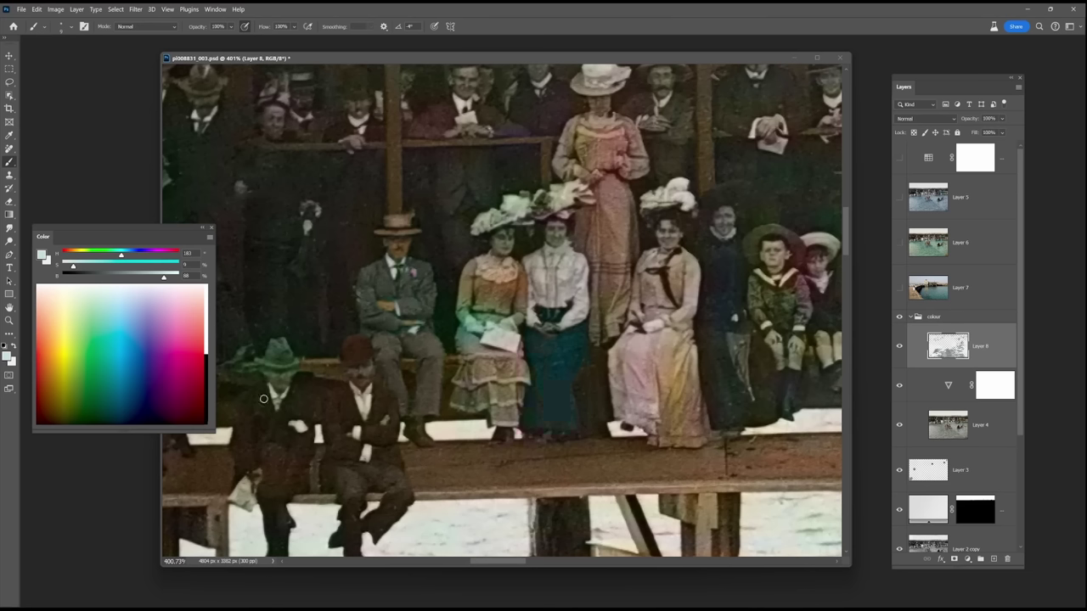
Step: Sample the white blouse, pick a pale pink and touch up the woman's face and hat flowers
alt+click(571, 305)
alt+click(571, 305)
click(195, 305)
Step: Sample beige tones from the pink-and-yellow dress and paint the seated woman's skirt and blouse an even beige
alt+click(670, 426)
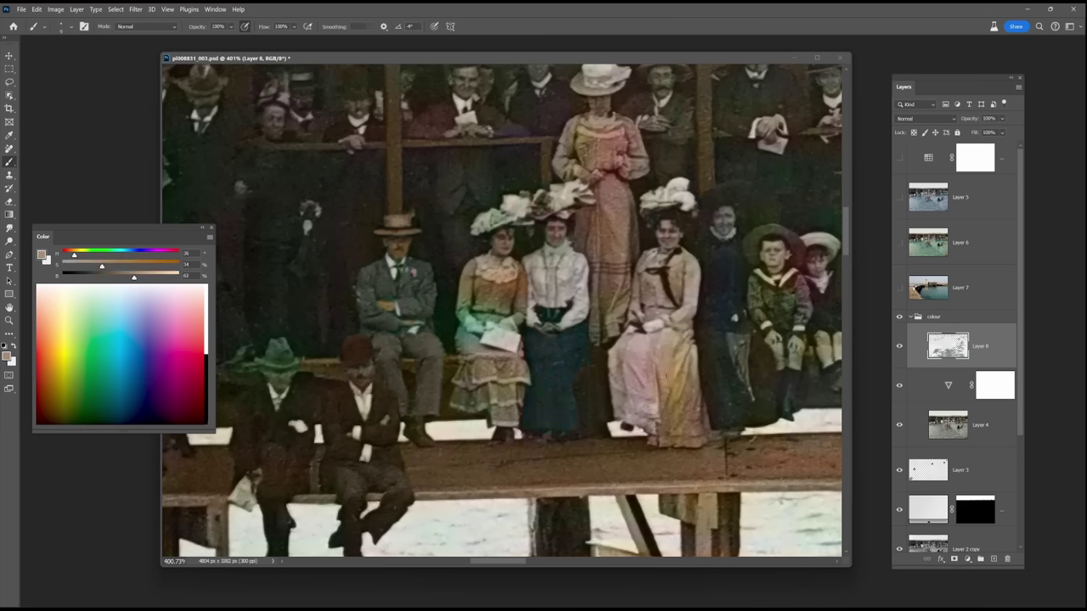
alt+click(643, 283)
alt+click(670, 333)
alt+click(666, 201)
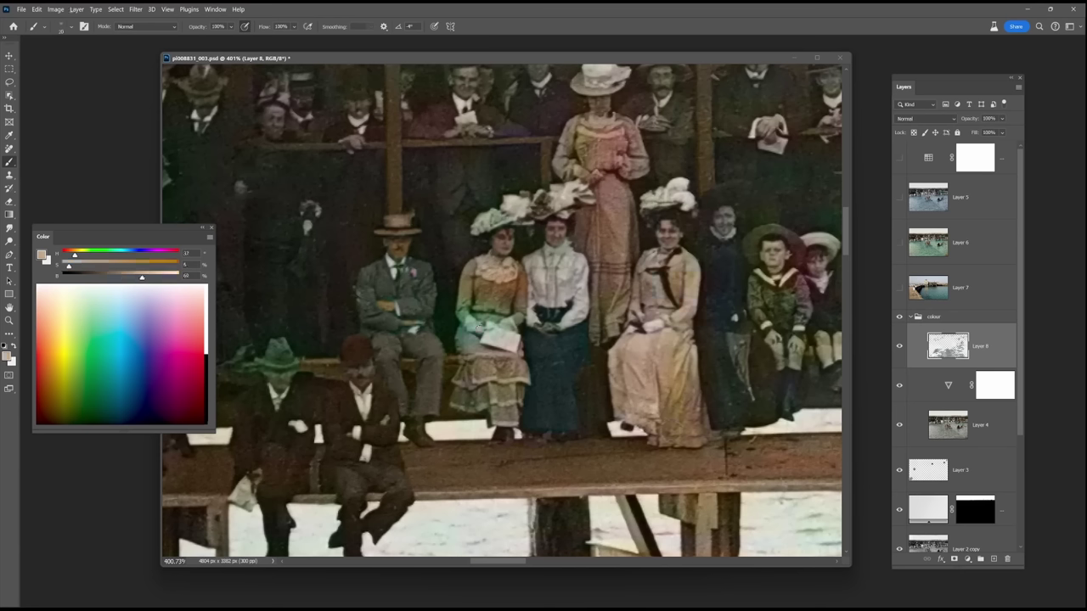
Step: Recolour the orange-and-green dress of the woman beside the straw-hatted man a uniform green and neutralise her gloves and hat
alt+click(501, 309)
alt+click(527, 386)
alt+click(489, 337)
alt+click(473, 330)
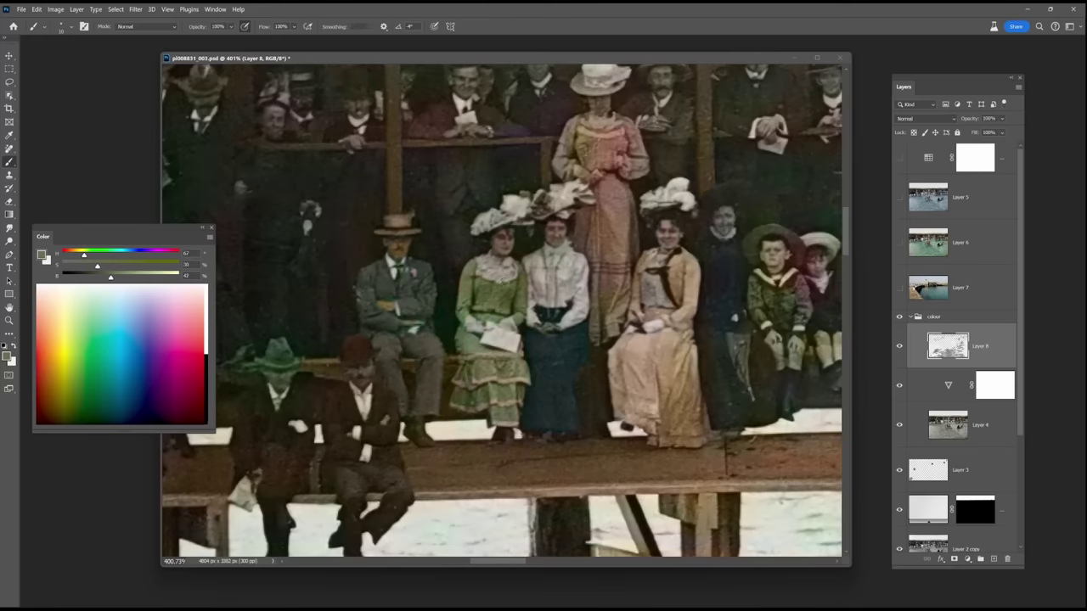
Step: Pick a pink, sample the standing woman's sleeve and paint her dress a uniform dusky pink
drag(170, 309, 192, 297)
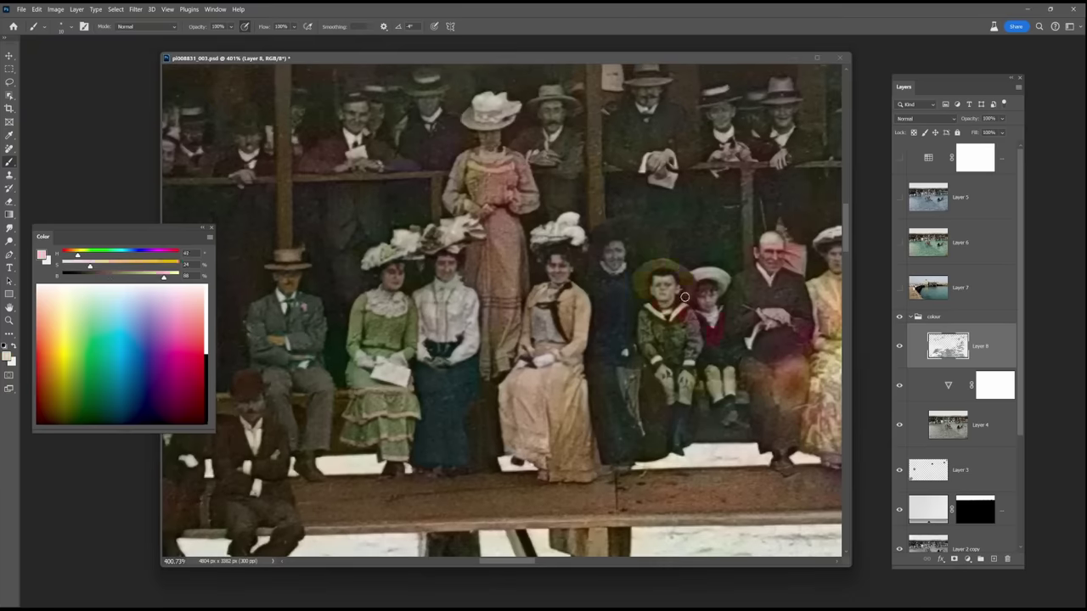
alt+click(523, 191)
mouse_move(467, 171)
mouse_down()
mouse_move(520, 310)
mouse_move(483, 287)
mouse_move(524, 279)
mouse_move(510, 196)
mouse_up()
Step: Sample straw and off-white tones and touch up the boy's hat and the standing woman's hat
alt+click(465, 298)
alt+click(653, 273)
alt+click(509, 117)
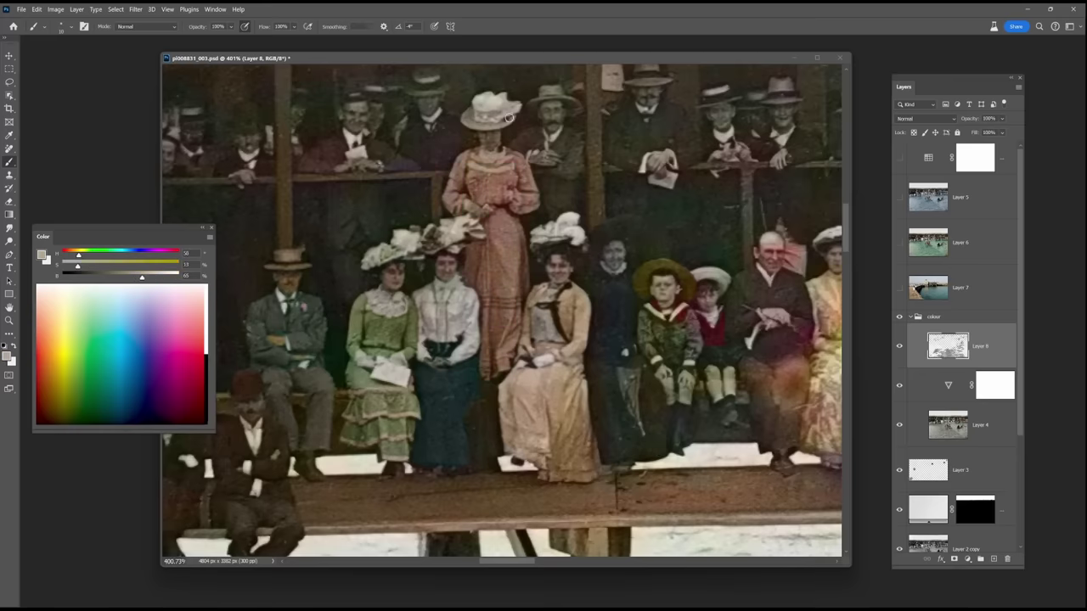
Step: Sample gold tones and paint the dress of the seated woman beside the bald man an even golden yellow
scroll(510, 118, down, 2)
drag(628, 339, 391, 188)
drag(509, 213, 558, 420)
alt+click(373, 352)
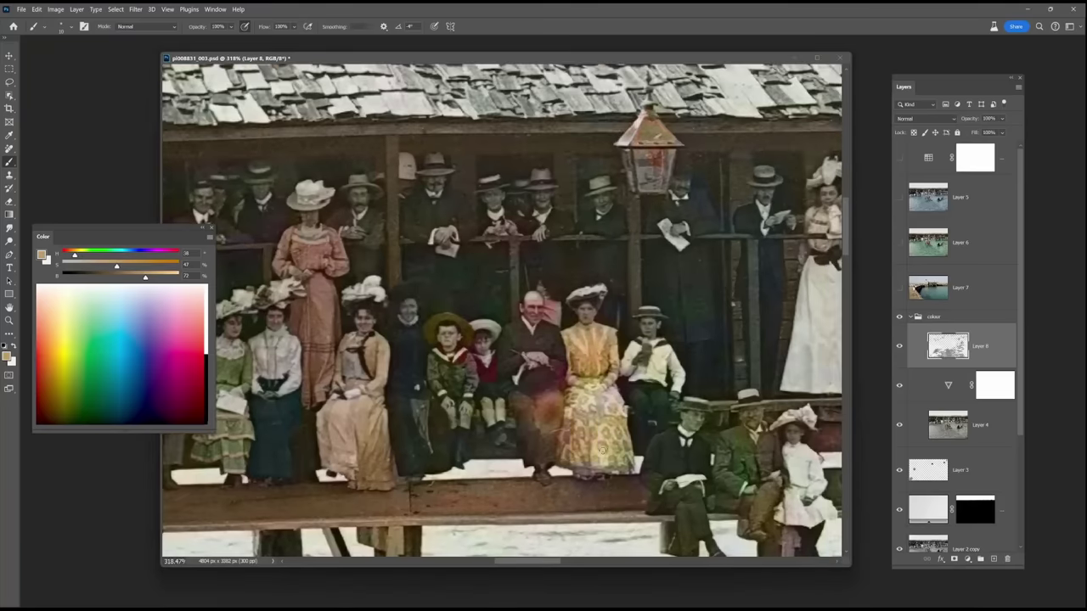
alt+click(313, 263)
alt+click(278, 348)
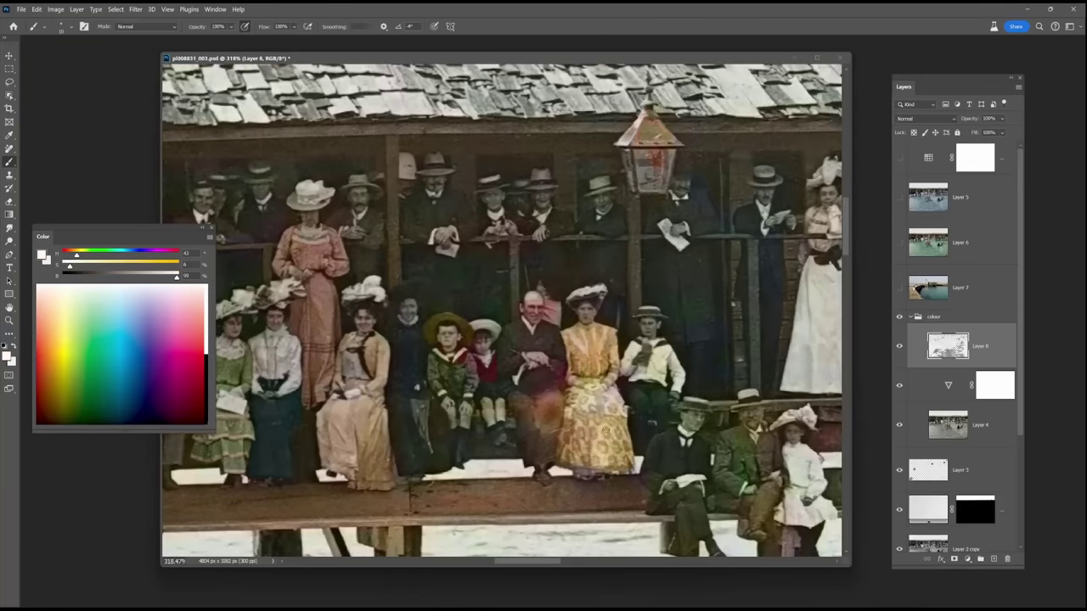
alt+click(598, 360)
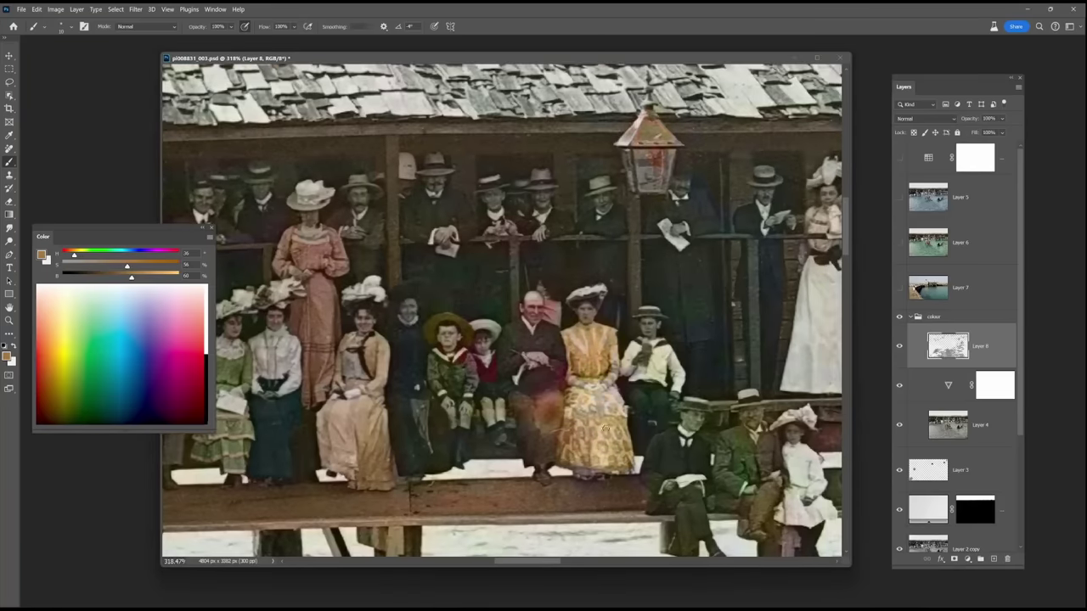
alt+click(605, 429)
alt+click(543, 392)
alt+click(522, 396)
drag(647, 343, 647, 350)
Step: Sample off-white and neutral tones and clean up the seated boy's shirt and the dark-suited man's suit below him
alt+click(278, 347)
alt+click(692, 481)
alt+click(554, 508)
alt+click(663, 468)
alt+click(652, 477)
drag(690, 508, 670, 420)
alt+click(671, 314)
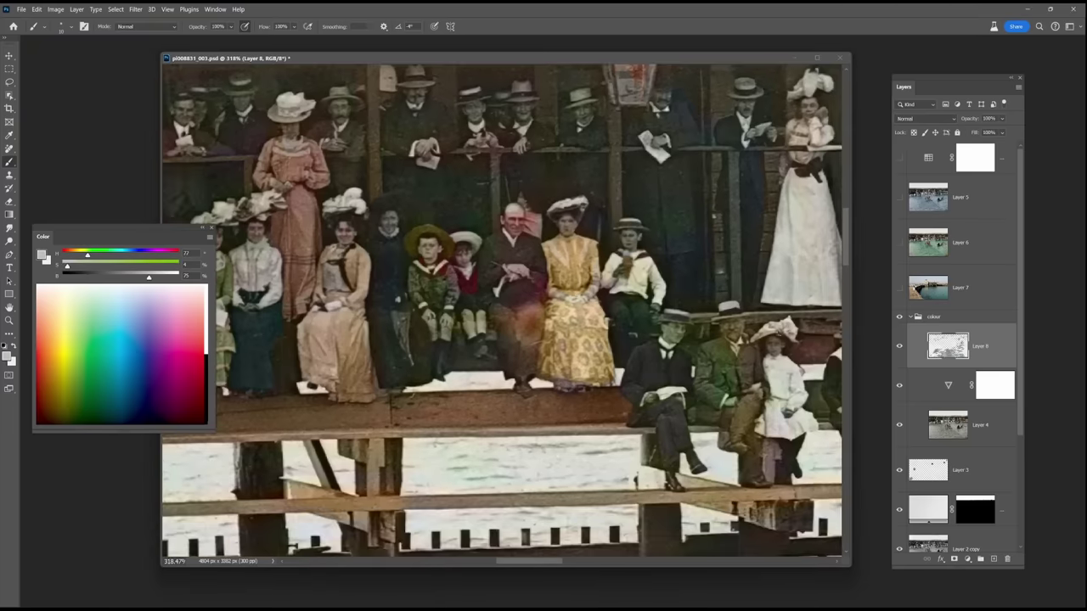
Step: Set the brush opacity to 35%, sample brown tones and touch up the dark-suited man's shoes with a smaller brush
alt+click(439, 416)
key(3)
key(5)
alt+click(730, 513)
alt+click(685, 485)
key([)
key([)
key([)
key([)
key([)
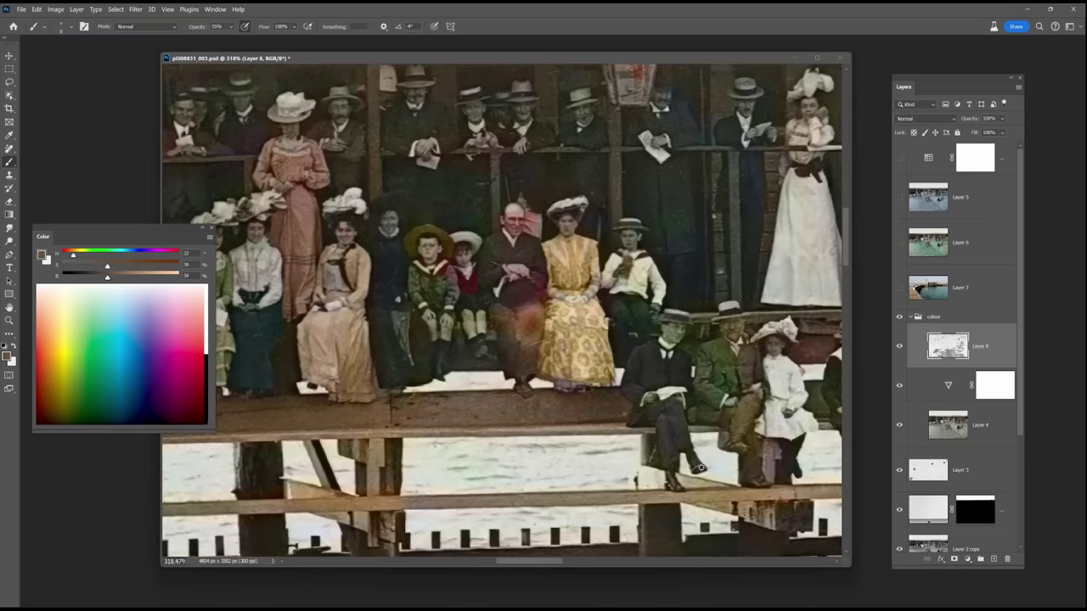
Step: Change the brush opacity from 15% to full and touch up the brown-trousered man and the girl in white with sampled tones
key(1)
key(5)
alt+click(747, 429)
key(0)
alt+click(775, 422)
alt+click(756, 464)
alt+click(777, 424)
Step: Sample local tones around the lower bench and correct stray colours on the spectators and timbers there
scroll(627, 359, up, 4)
alt+click(595, 427)
drag(752, 494, 675, 466)
alt+click(663, 404)
alt+click(583, 511)
alt+click(355, 392)
scroll(546, 361, down, 11)
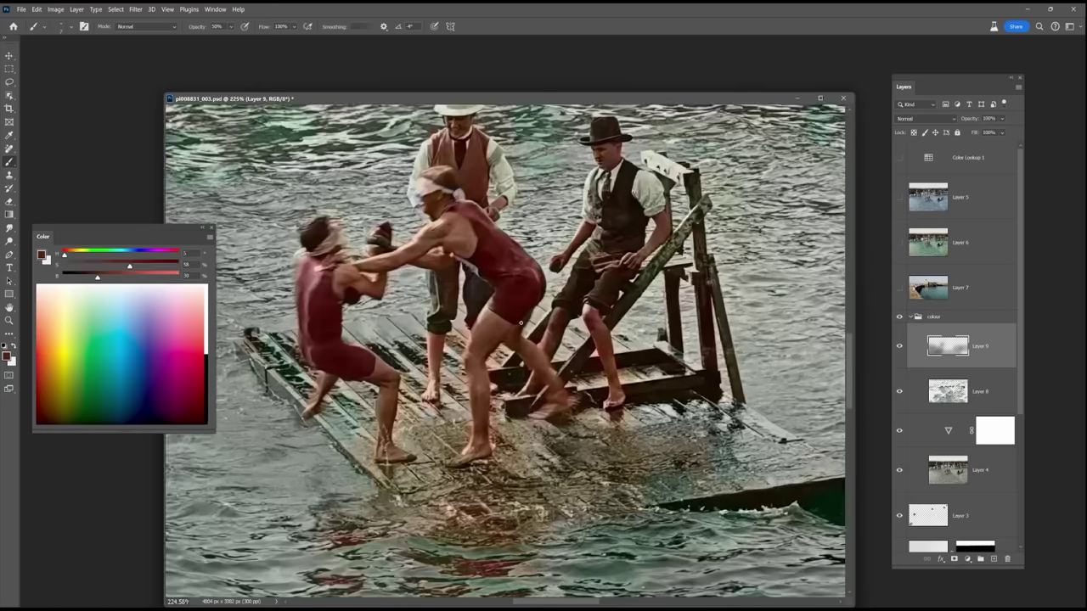
Step: Sample the swimsuit and skin tones and even out the maroon swimsuits and legs of the two wrestlers on the raft
alt+click(481, 242)
alt+click(561, 317)
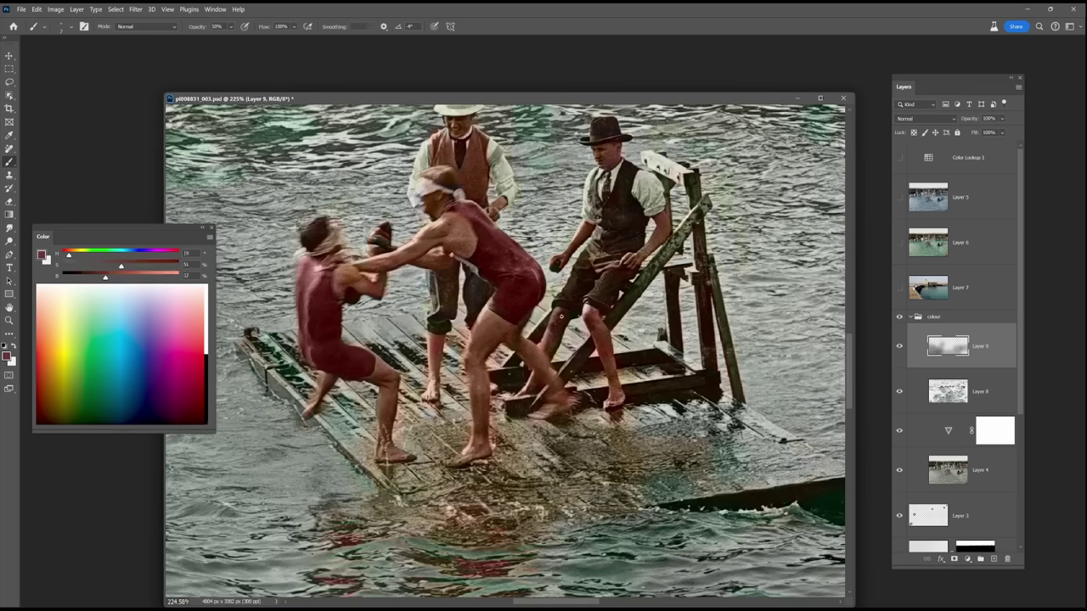
alt+click(508, 320)
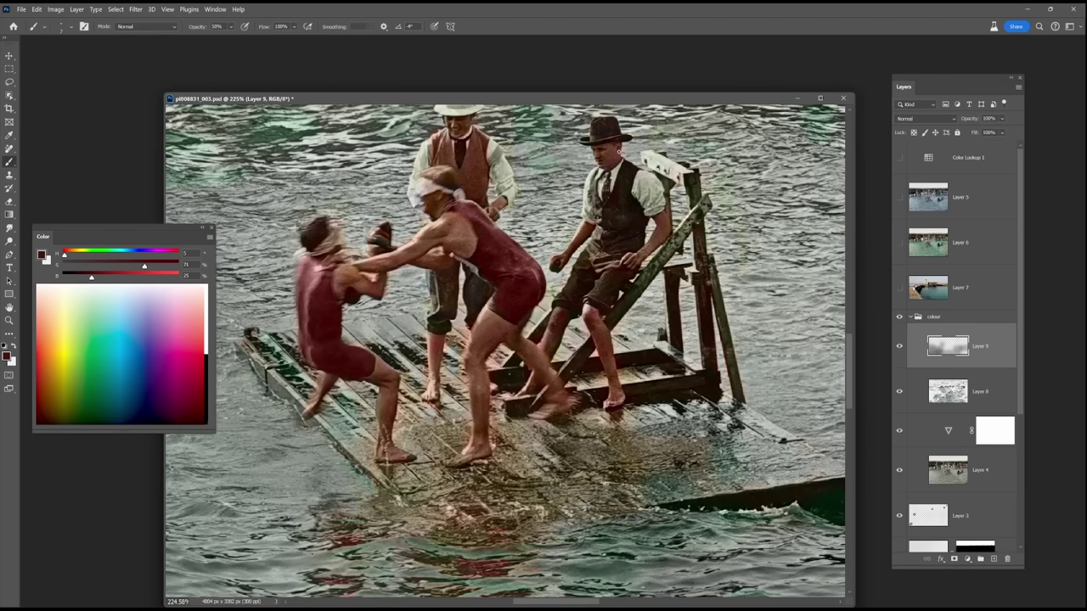
Step: Paint pale blue on the object in the wrestler's raised hand and a light-blue armband on the standing man's sleeve
click(152, 290)
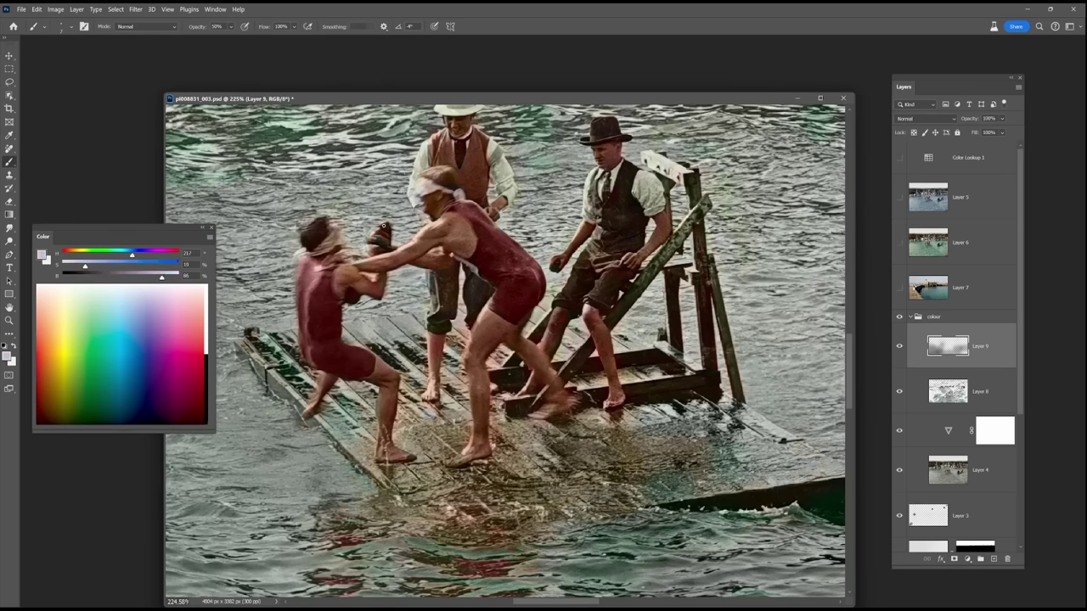
alt+click(463, 199)
alt+click(459, 194)
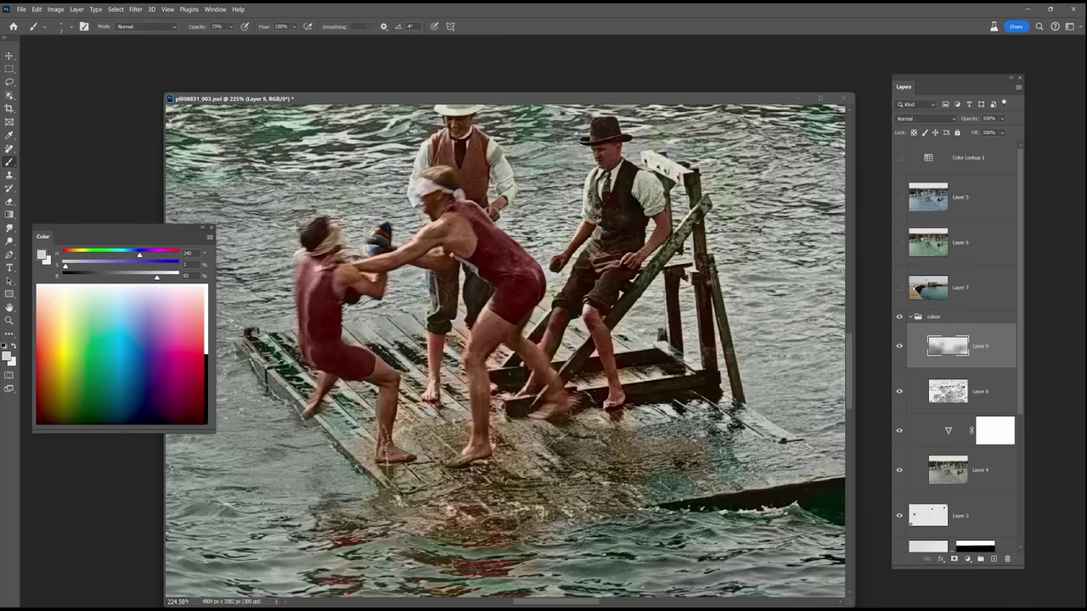
alt+click(468, 133)
click(138, 296)
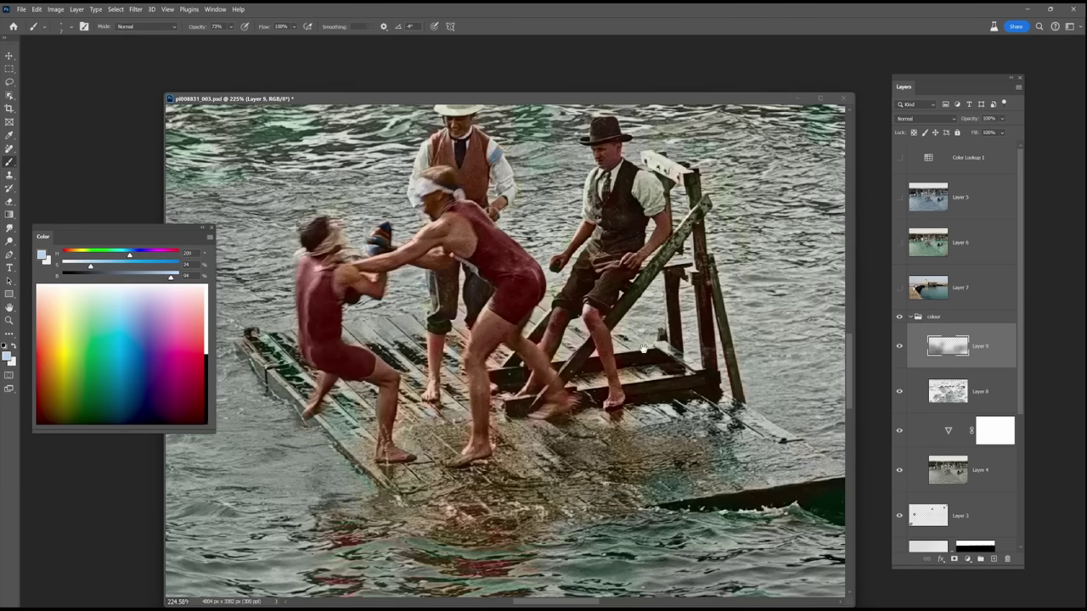
Step: Sample pale skin tones and touch up the face of the man in the white sun helmet
drag(644, 349, 669, 499)
alt+click(486, 375)
alt+click(484, 374)
alt+click(455, 301)
alt+click(495, 286)
alt+click(490, 279)
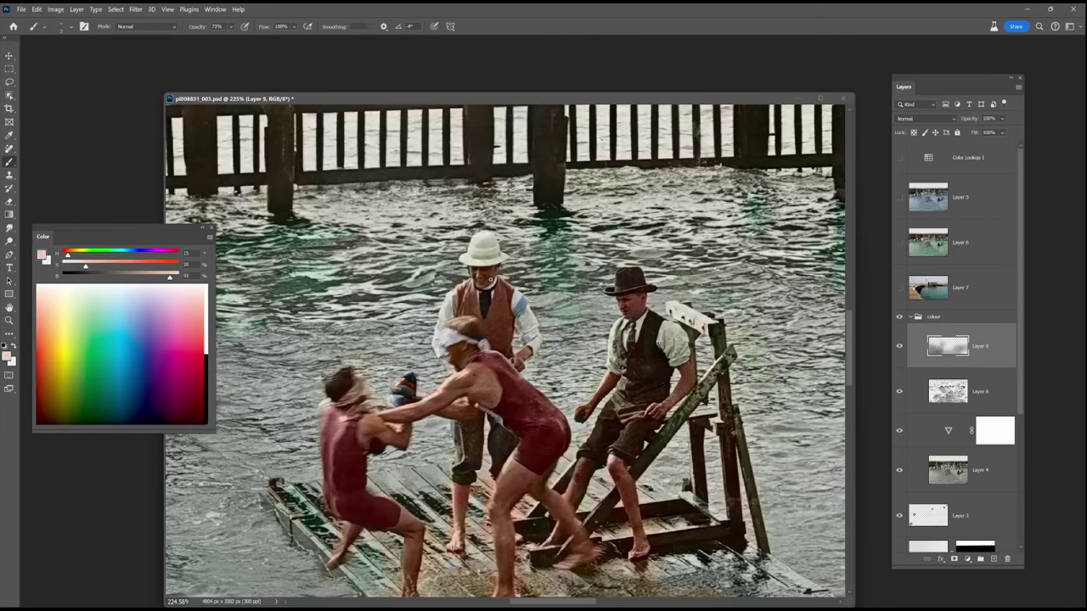
Step: Sample brown and grey tones and recolour the rolled-up trousers of the standing man on the raft
alt+click(477, 429)
alt+click(467, 413)
scroll(679, 360, down, 5)
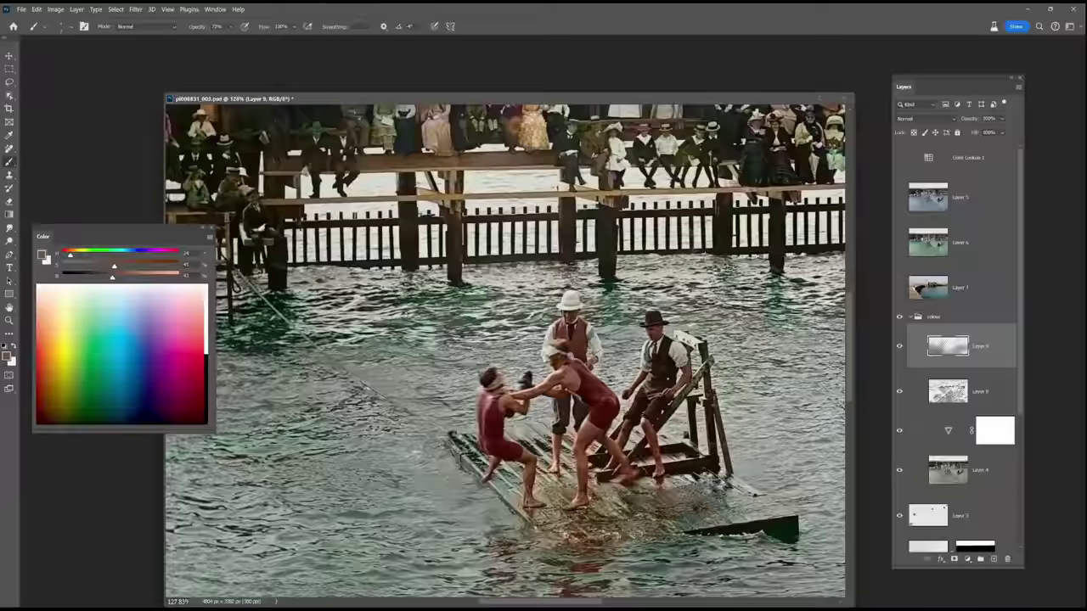
scroll(691, 405, up, 7)
alt+click(512, 430)
alt+click(405, 388)
alt+click(404, 393)
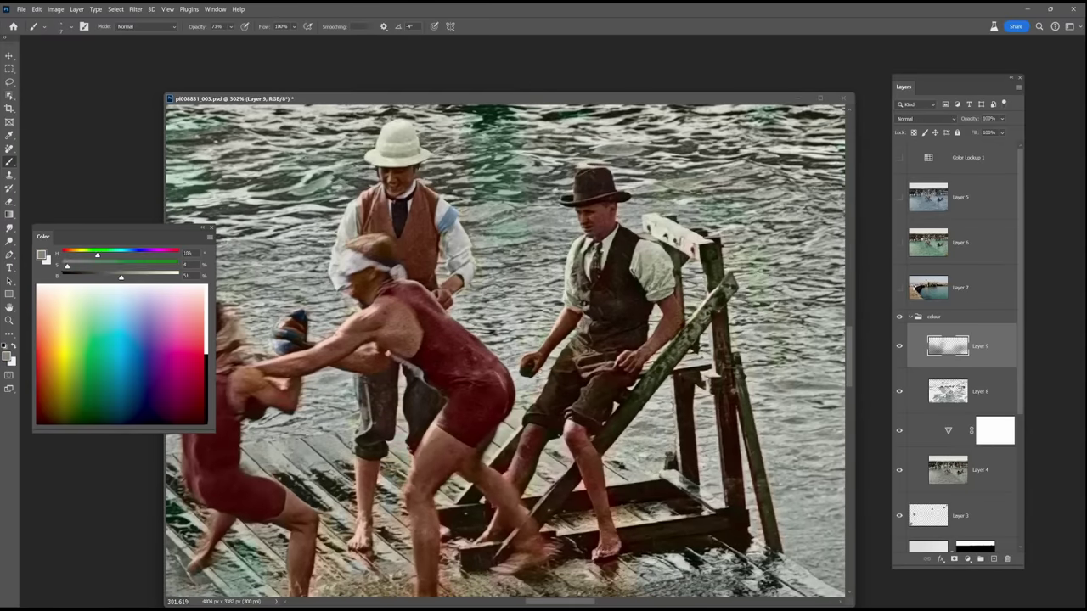
Step: Sample shirt and dark timber tones and paint the raft's wooden frame an even dark brown with a larger brush
alt+click(445, 243)
alt+click(656, 270)
alt+click(704, 355)
alt+click(723, 328)
drag(691, 505, 703, 392)
alt+click(655, 417)
key(bracketright)
key(bracketright)
key(bracketright)
key(bracketright)
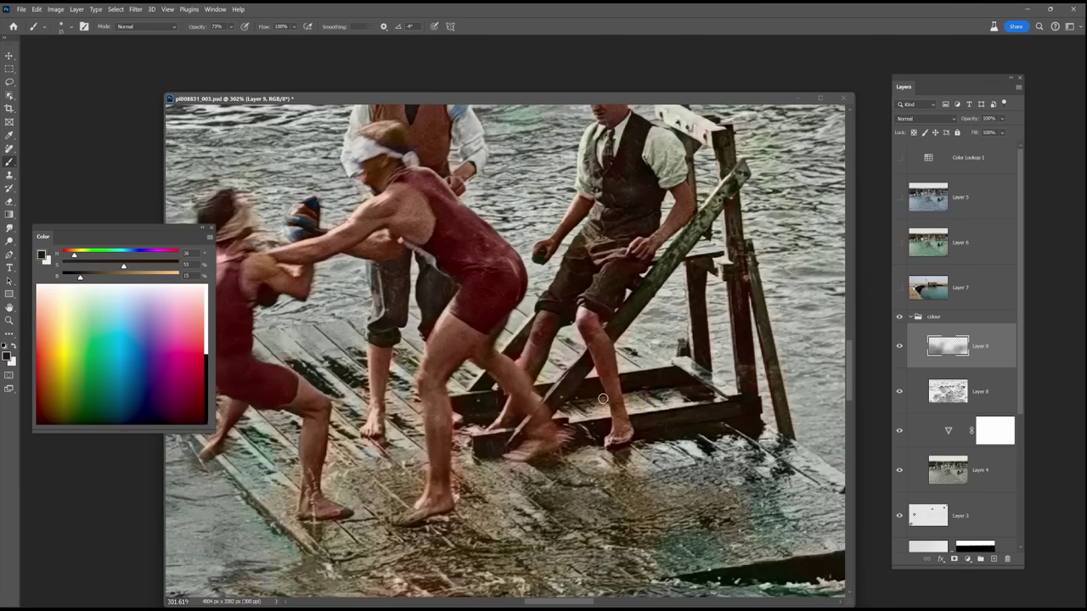
alt+click(672, 319)
Step: Sample dark reddish-brown tones and touch up the pipe smoker at the front of the rowing boat
scroll(660, 411, down, 5)
alt+click(462, 416)
drag(374, 371, 387, 354)
alt+click(364, 362)
alt+click(366, 349)
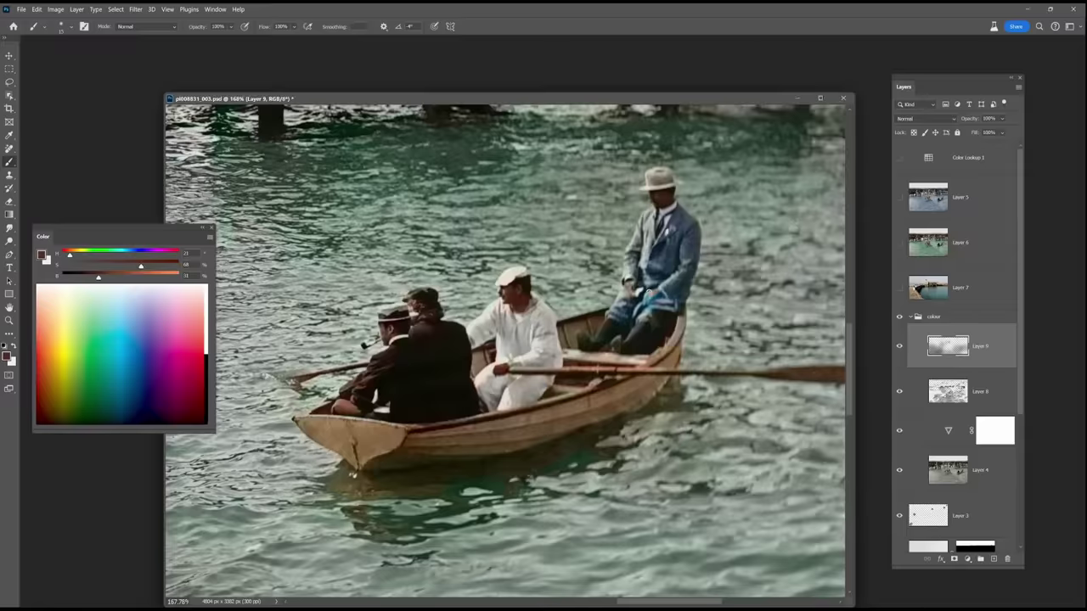
Step: Even out the blue suit of the man in the boat's stern and touch up the boat with sampled neutral tones
drag(650, 293, 654, 296)
alt+click(638, 293)
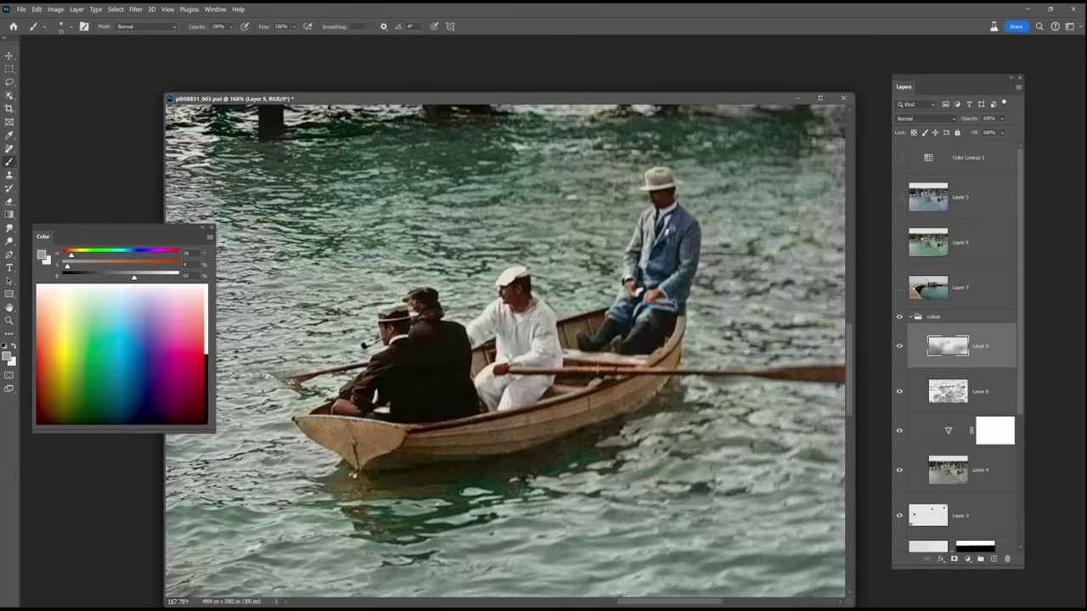
alt+click(652, 216)
alt+click(598, 363)
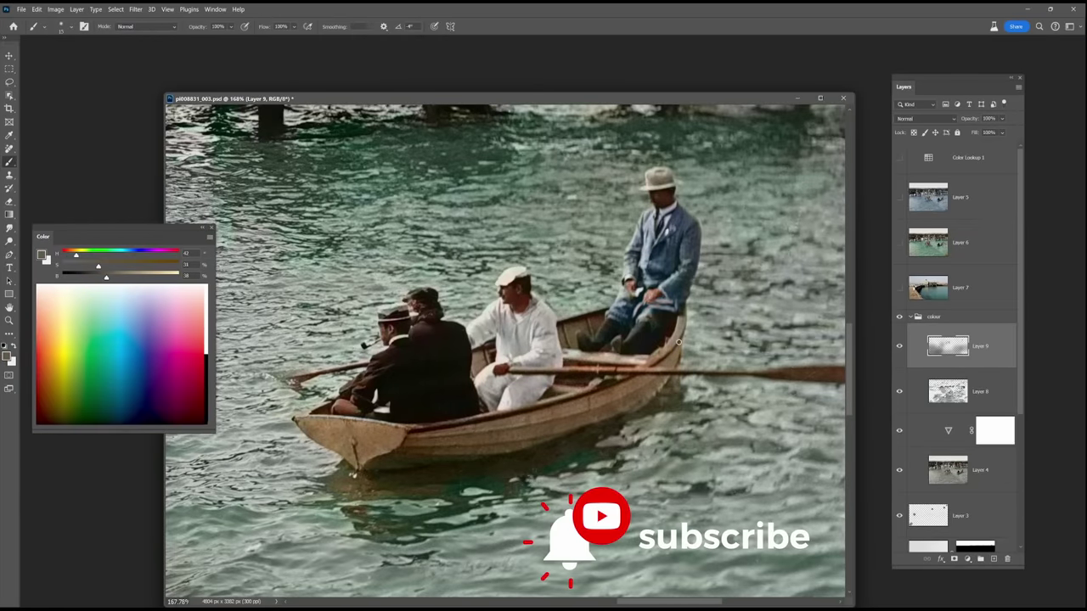
Step: Mix a muted reddish-brown and add skin colour to the faces, hands and knees of the central seated spectators
scroll(594, 420, down, 5)
scroll(263, 356, up, 5)
alt+click(311, 449)
scroll(641, 458, up, 5)
scroll(641, 458, down, 5)
scroll(619, 393, up, 5)
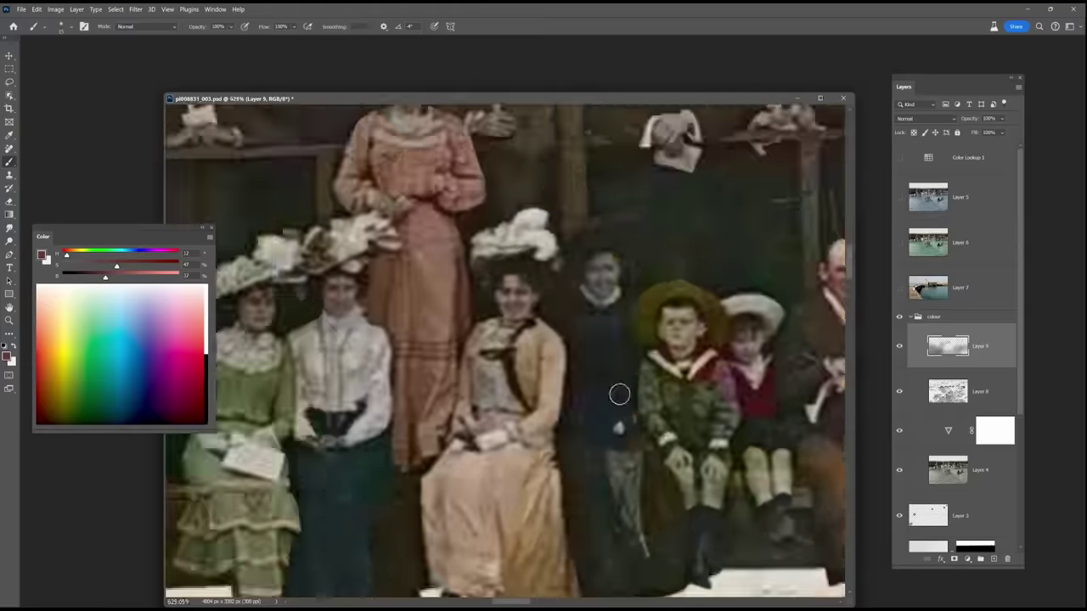
scroll(619, 393, down, 4)
drag(67, 256, 103, 266)
drag(551, 331, 606, 326)
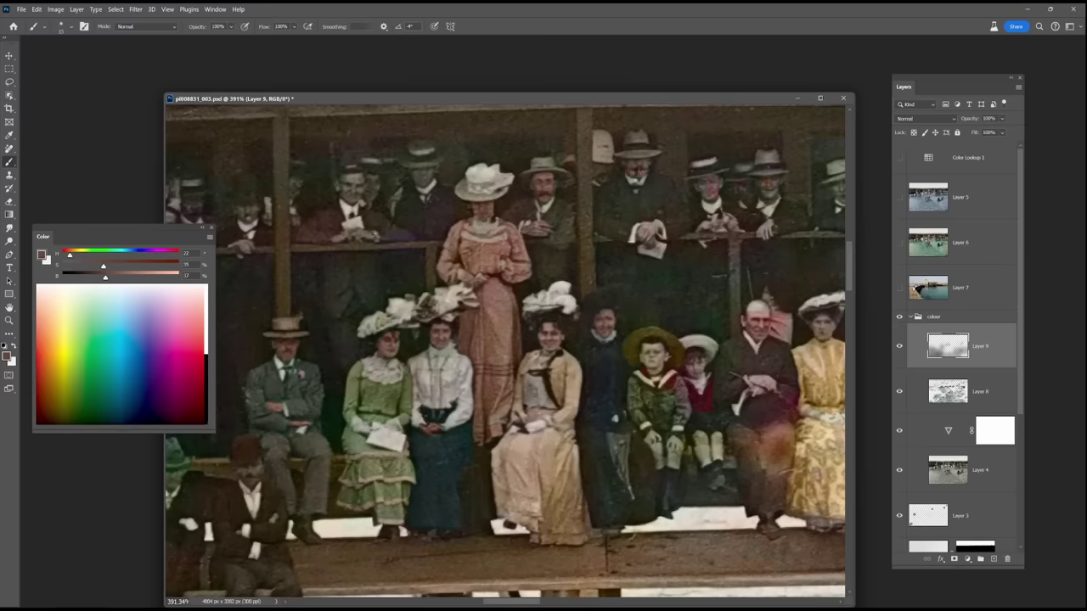
Step: Add the same reddish-brown skin tone to the spectators around the straw-hatted boy and along the lower bench
drag(825, 351, 705, 374)
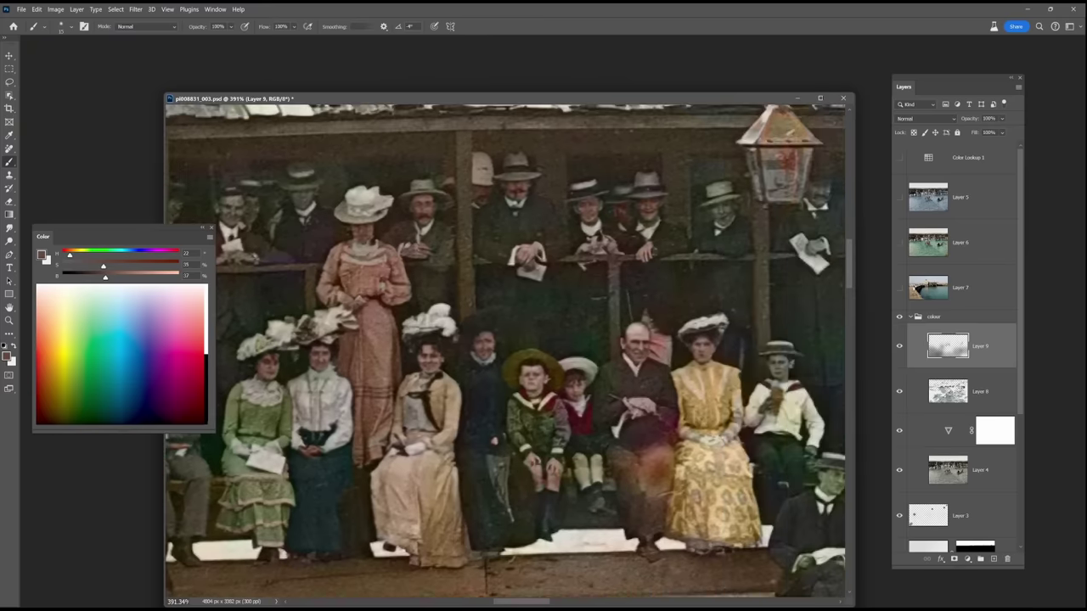
drag(806, 514, 622, 450)
drag(790, 515, 696, 452)
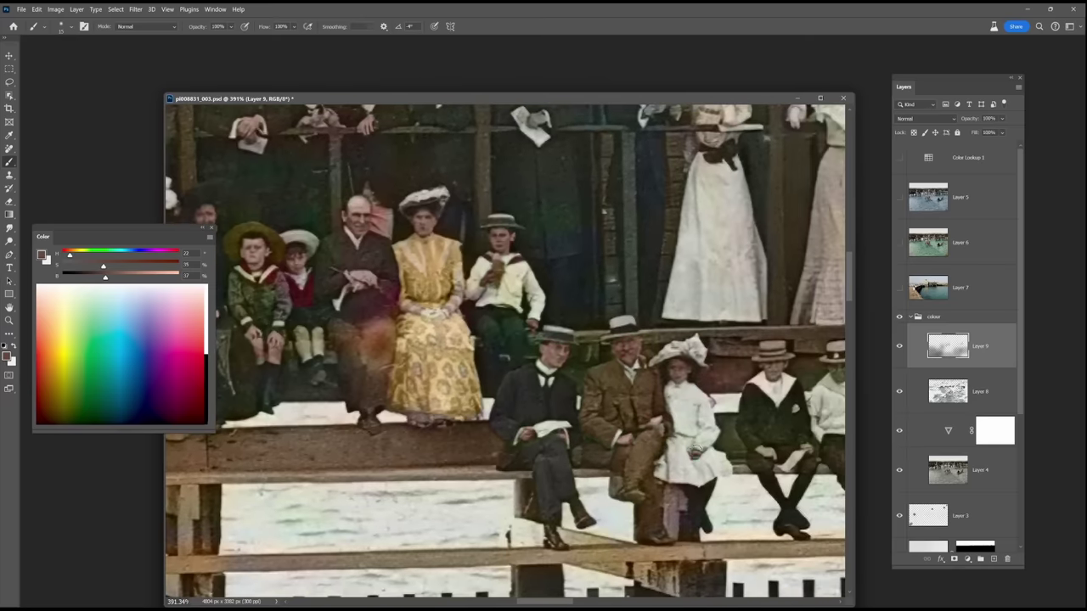
scroll(773, 456, right, 6)
scroll(772, 456, up, 1)
Step: Sample tones among the lower-bench boys and recolour the sailor-collared boy's jacket dark navy
alt+click(561, 395)
alt+click(555, 397)
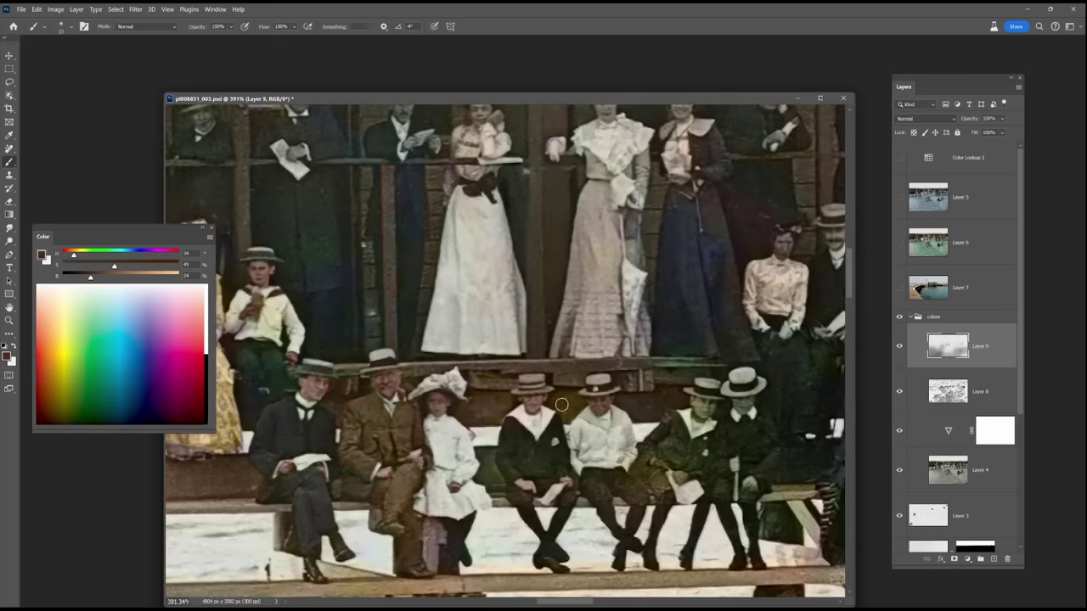
alt+click(432, 450)
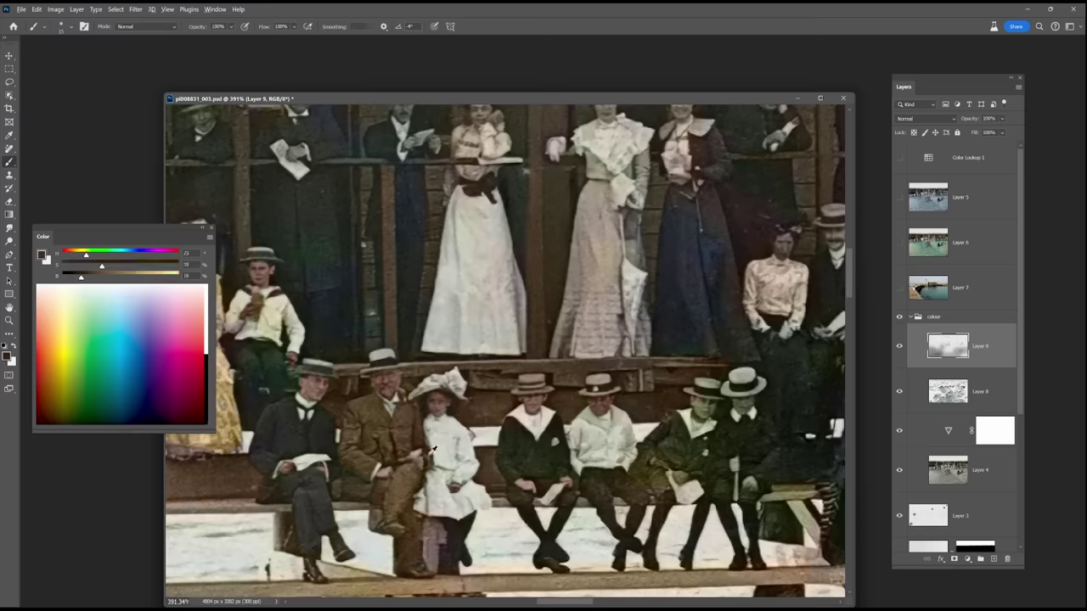
alt+click(516, 412)
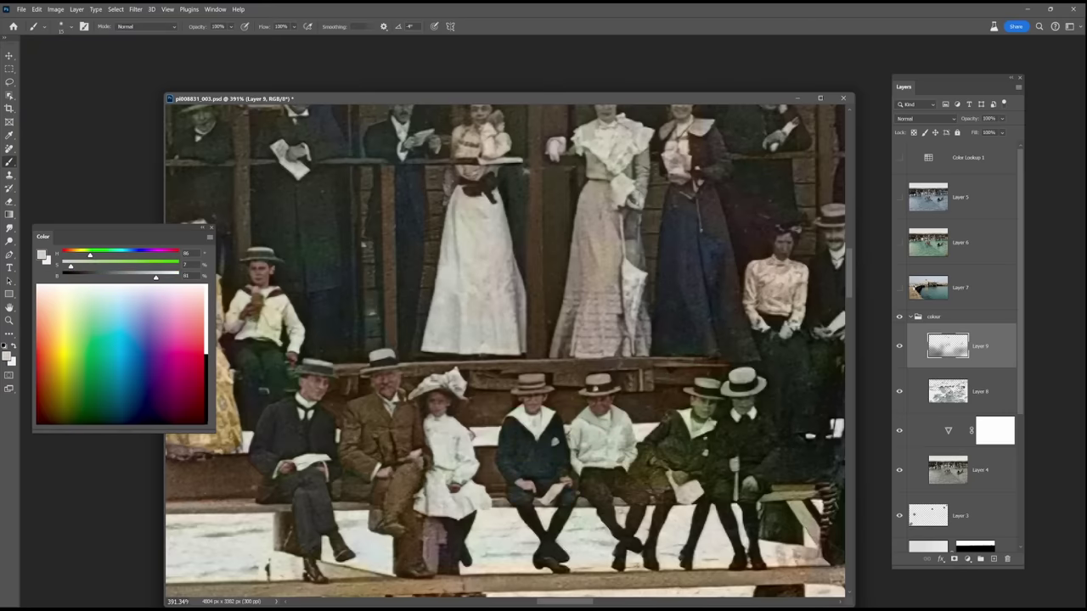
alt+click(699, 403)
Step: Add reddish-brown skin colour to the women at the pier's far end and readjust the tone for the central group
drag(708, 411, 377, 445)
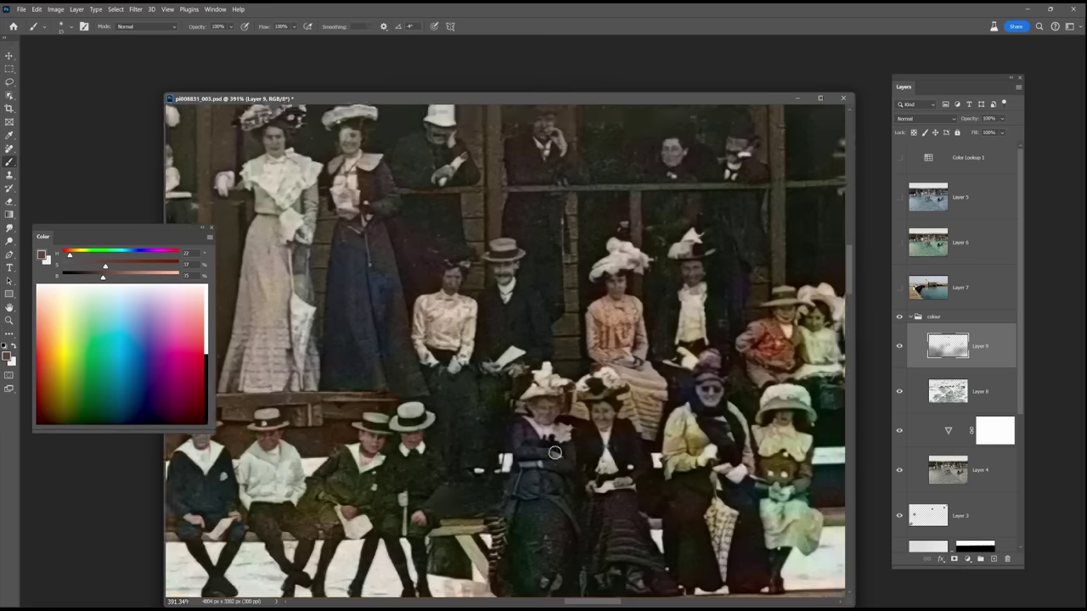
drag(813, 474, 545, 493)
drag(801, 498, 674, 463)
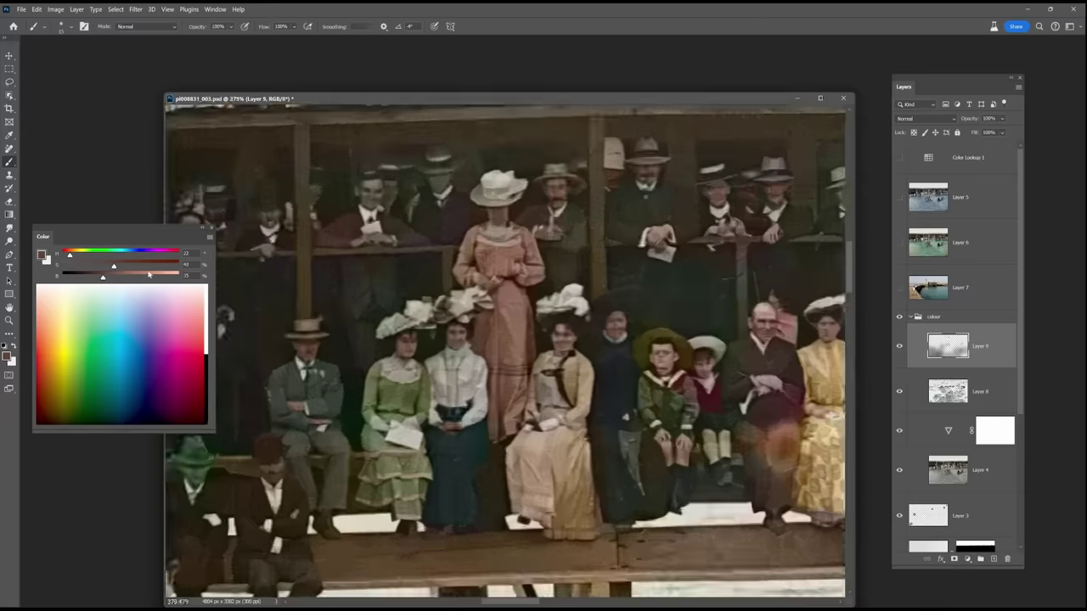
alt+click(556, 340)
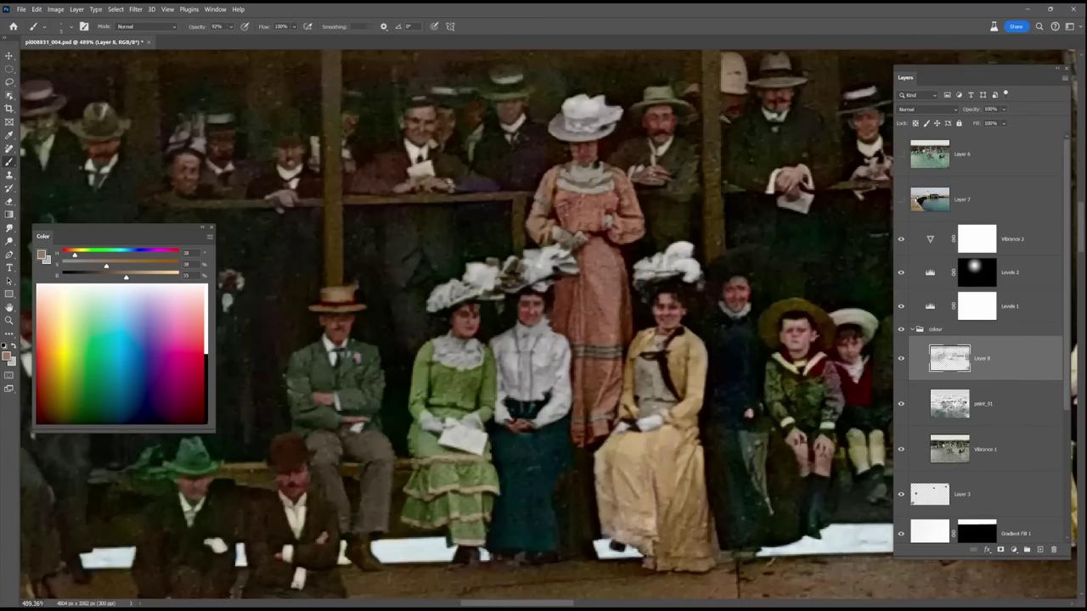
Step: Sample neutral greys and paint the bluish dress of the woman beside the seated boy a neutral black
alt+click(660, 286)
alt+click(661, 287)
drag(608, 449, 506, 470)
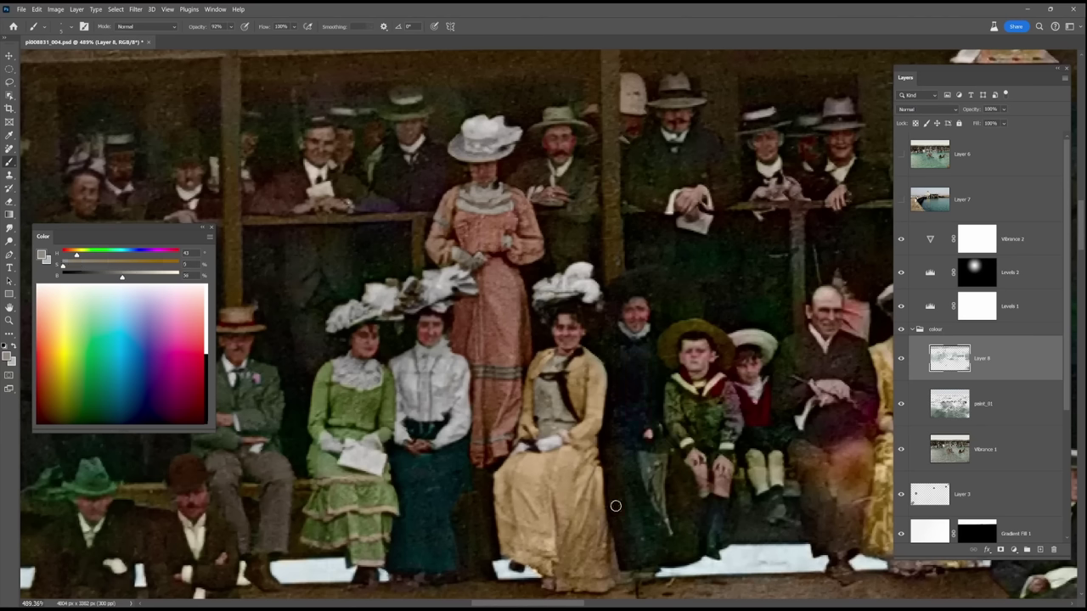
drag(671, 468, 662, 518)
Step: Recolour the boy's olive straw hat orange-brown and sample skin pinks for his face and knees
alt+click(689, 333)
drag(686, 328, 727, 360)
alt+click(727, 359)
alt+click(721, 454)
alt+click(717, 367)
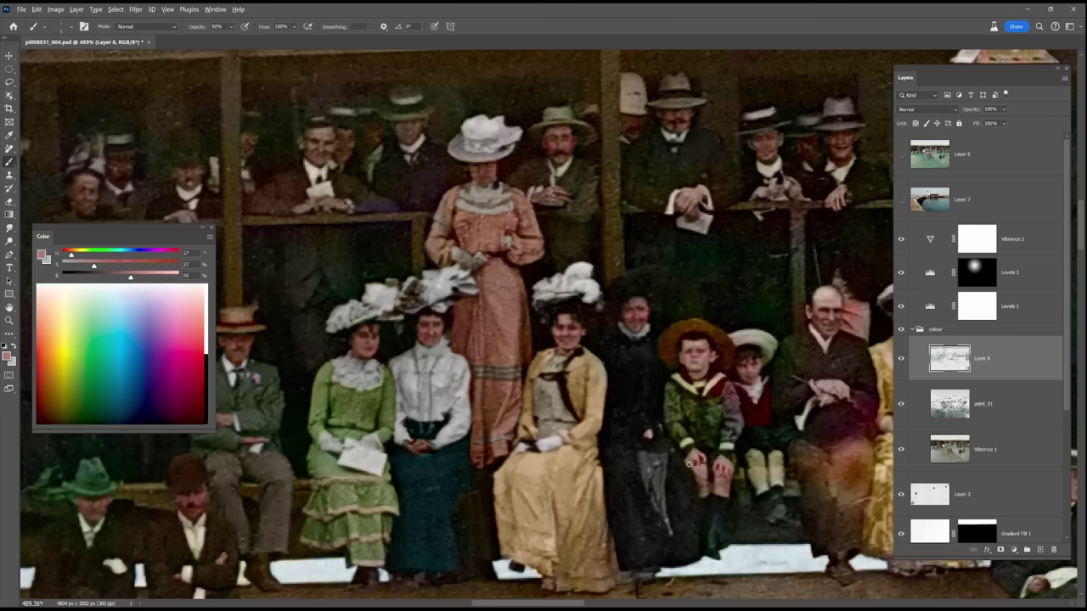
Step: Recolour the boy's green sailor jacket a neutral dark grey and clean up its collar
alt+click(735, 429)
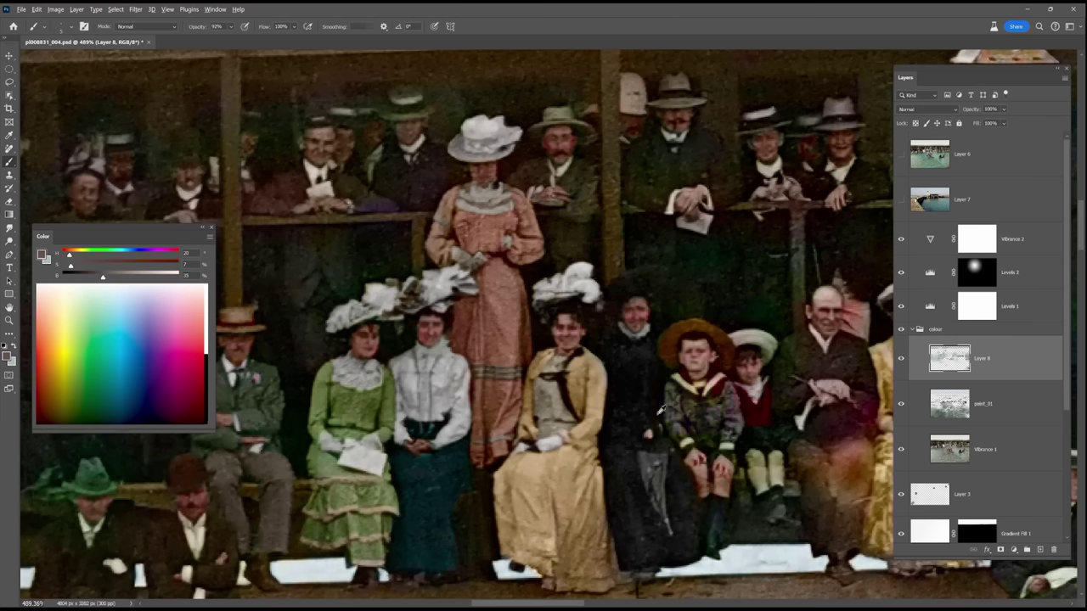
alt+click(702, 338)
alt+click(712, 372)
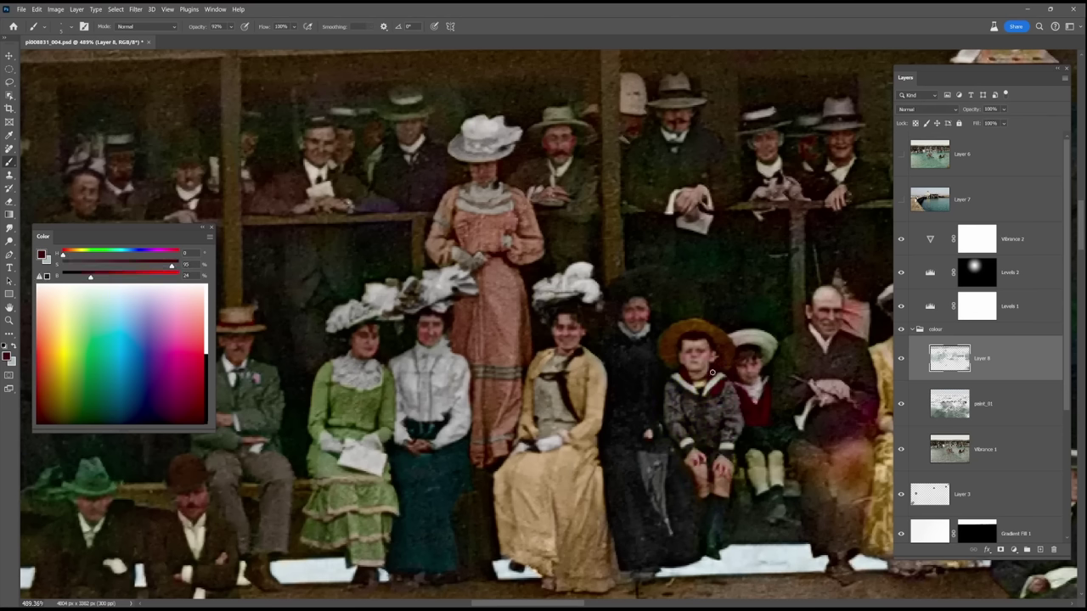
Step: Sample the smaller child's red top and paint the older boy's sailor collar dark red with white trim
alt+click(751, 373)
alt+click(767, 403)
alt+click(738, 392)
alt+click(749, 375)
Step: Neutralise the smaller child's hat and socks to off-white and touch up the skin and shoes with sampled tones
alt+click(754, 344)
alt+click(750, 380)
alt+click(728, 467)
alt+click(754, 463)
alt+click(756, 516)
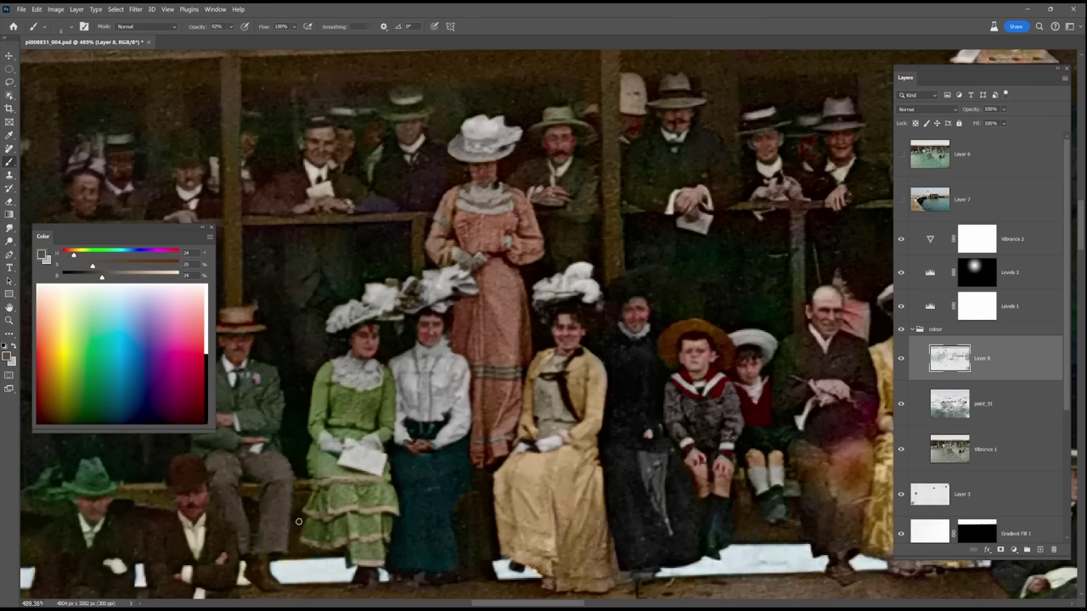
Step: Recolour the bald man's orange-stained trousers a neutral grey-brown and tone down the pink patch behind his head
alt+click(272, 534)
drag(806, 462, 592, 462)
alt+click(592, 462)
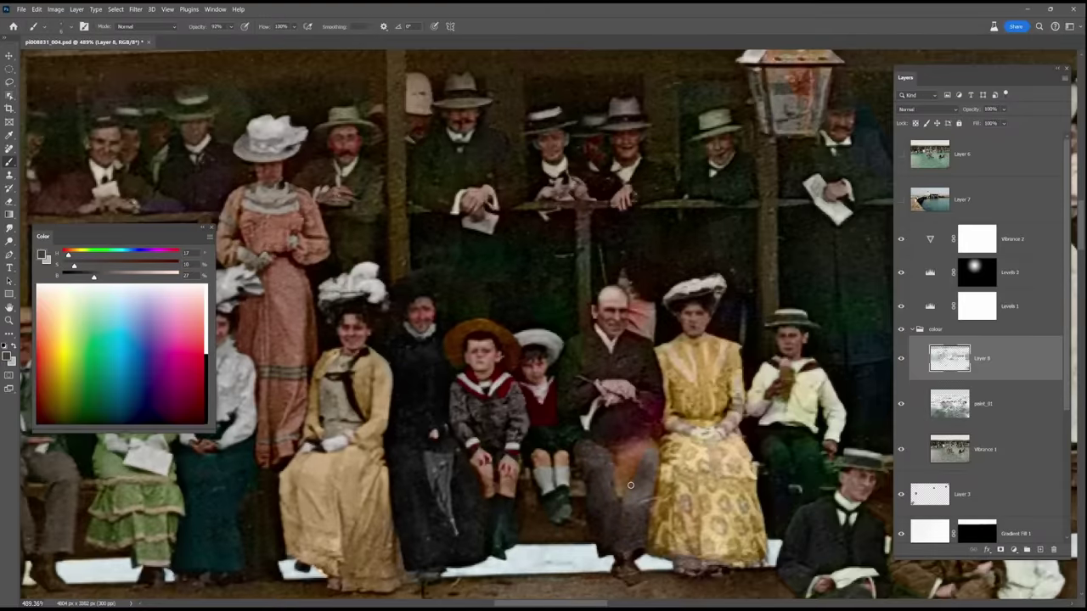
alt+click(516, 375)
alt+click(582, 322)
alt+click(624, 280)
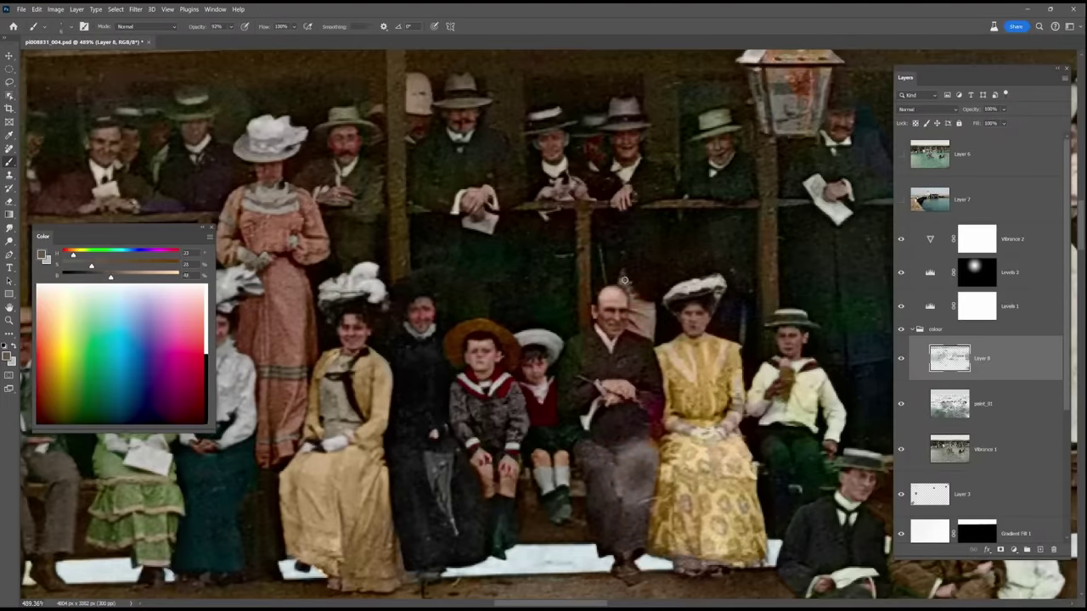
Step: Touch up the purple-tinted gap beside the bald man and the neighbouring skin with sampled brown and flesh tones
alt+click(584, 348)
alt+click(616, 314)
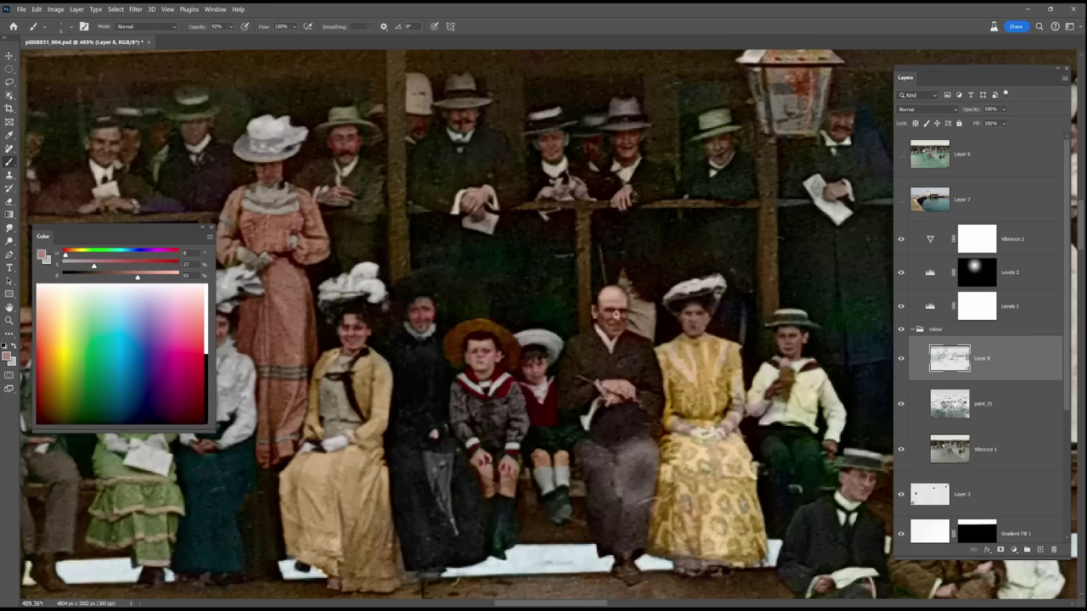
alt+click(691, 311)
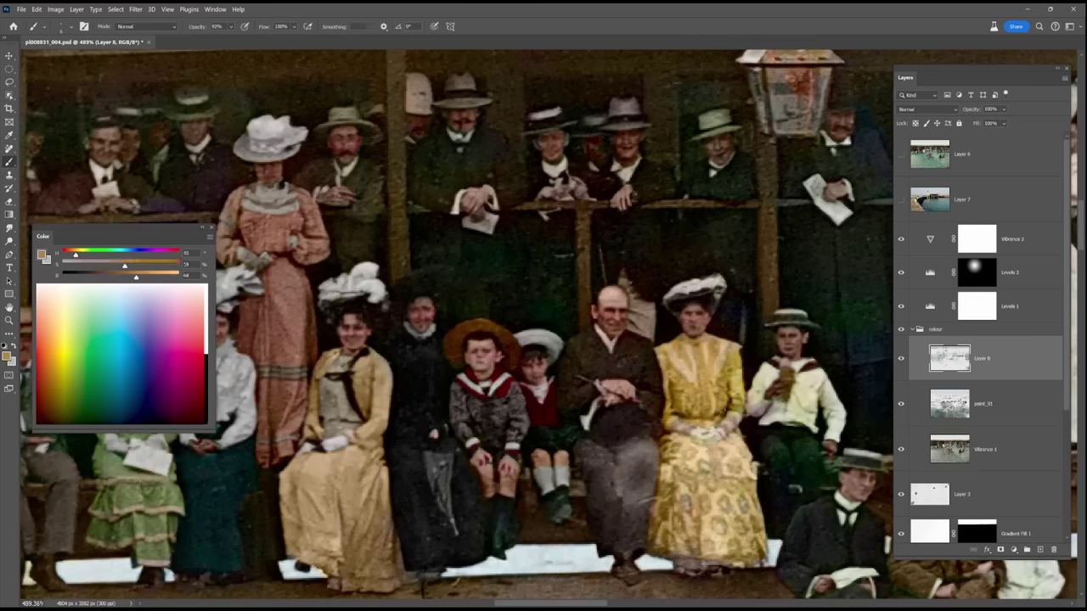
Step: Strengthen the yellow of the seated woman's patterned skirt with tones sampled from the dress, and set a near-neutral grey
alt+click(689, 521)
alt+click(686, 454)
alt+click(710, 482)
drag(131, 266, 92, 271)
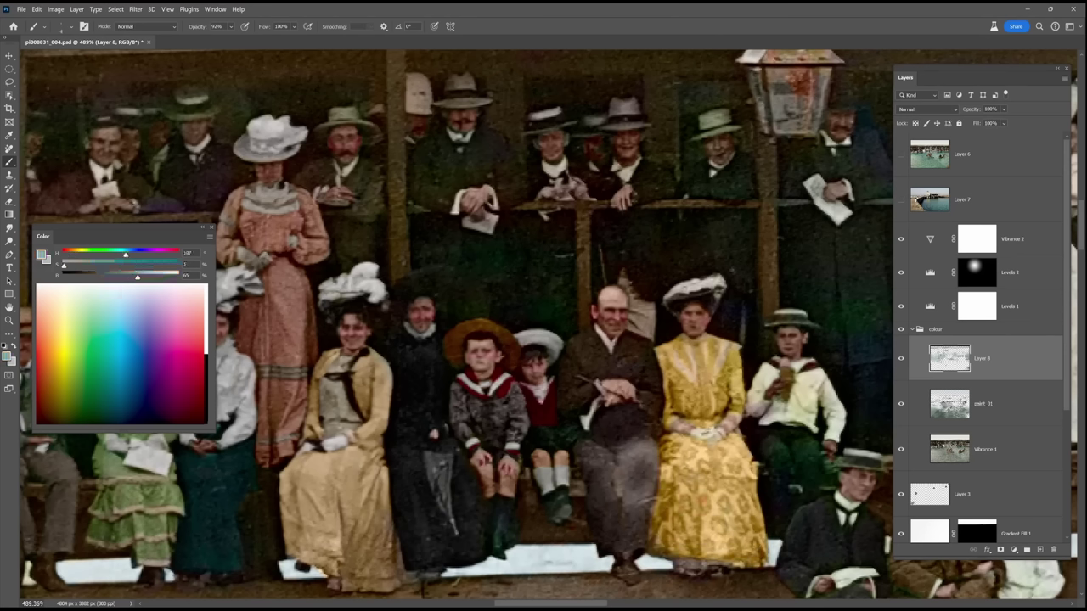
Step: Switch to the browser and browse the image results for "victorian dress colours" for period dress references
key(alt+Tab)
scroll(544, 340, down, 5)
scroll(544, 339, up, 5)
scroll(543, 339, down, 12)
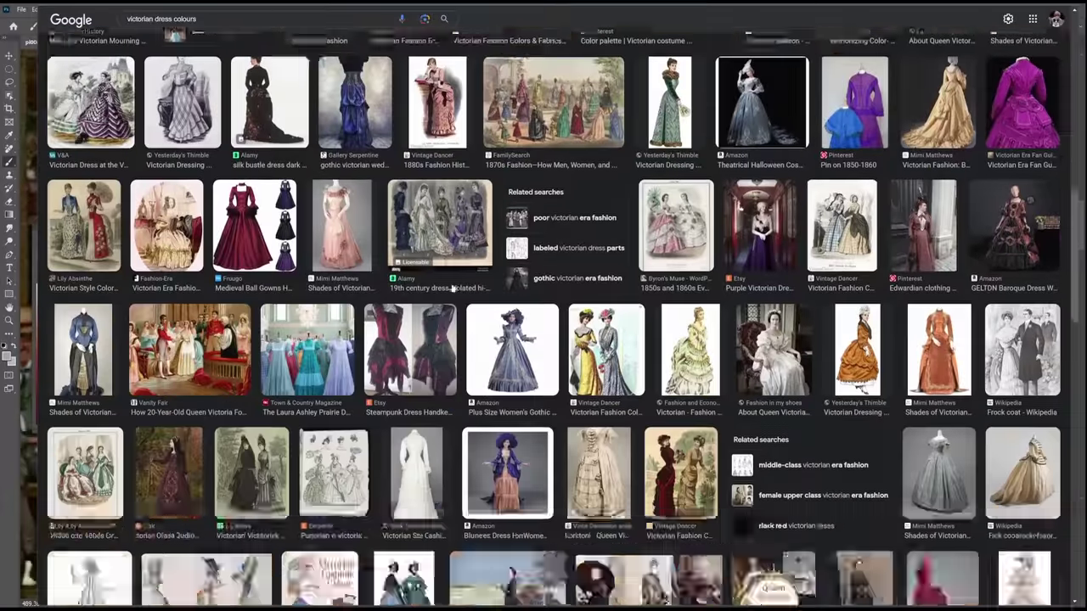
scroll(543, 339, up, 8)
scroll(861, 310, up, 2)
Step: Open the gold 1840s dress result and bring the yellow and ivory dress images into the photo document as references
click(861, 310)
click(424, 19)
scroll(424, 255, up, 6)
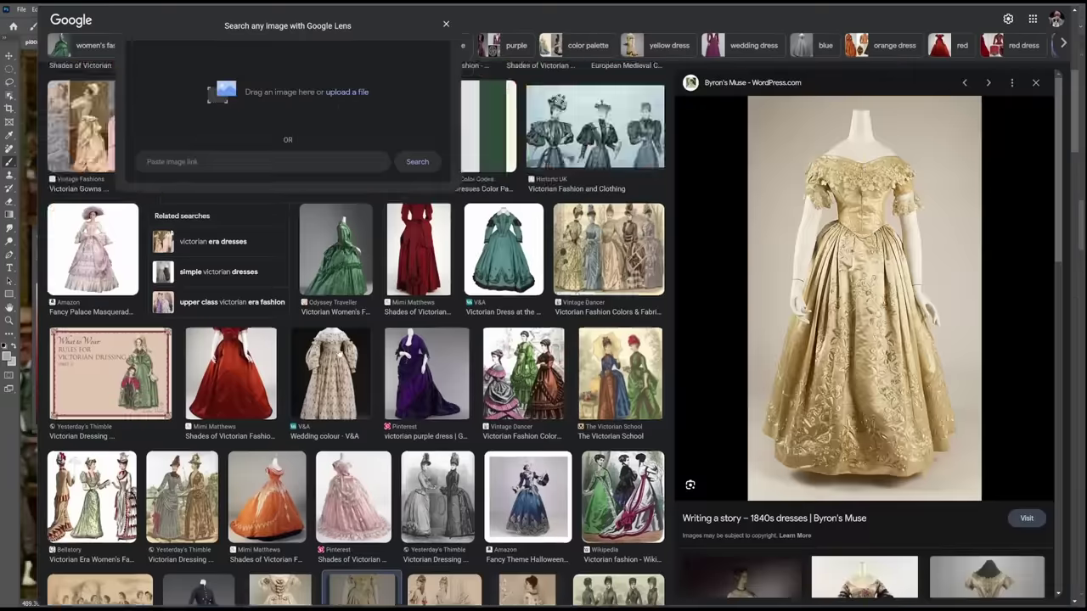
click(446, 31)
click(465, 297)
click(741, 530)
drag(865, 340, 661, 603)
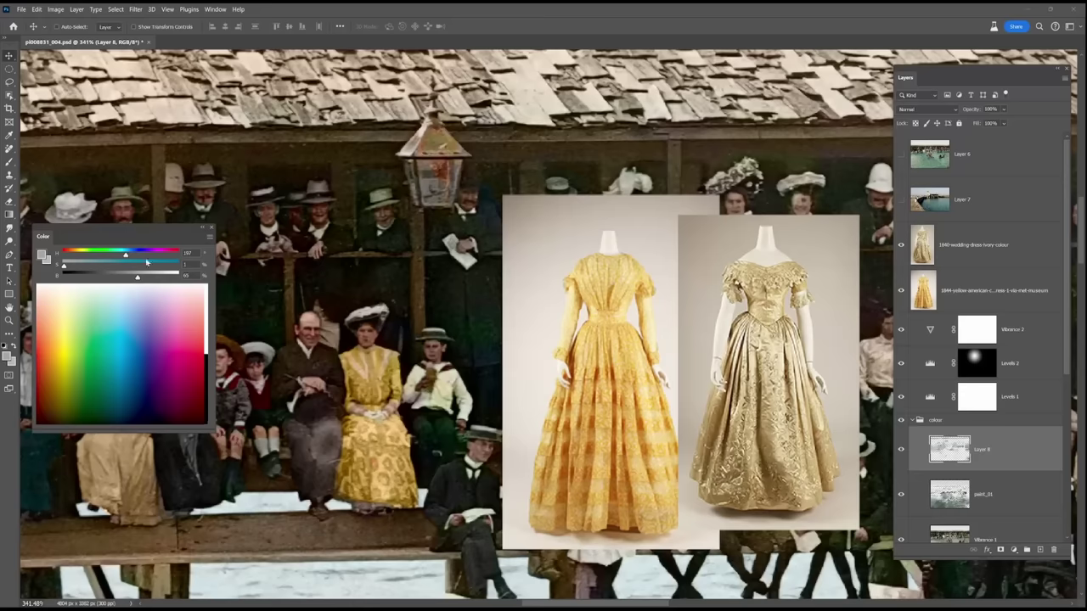
Step: Sample the yellow reference dress to tone the seated woman's dress, and hide both reference layers
key(b)
alt+click(610, 382)
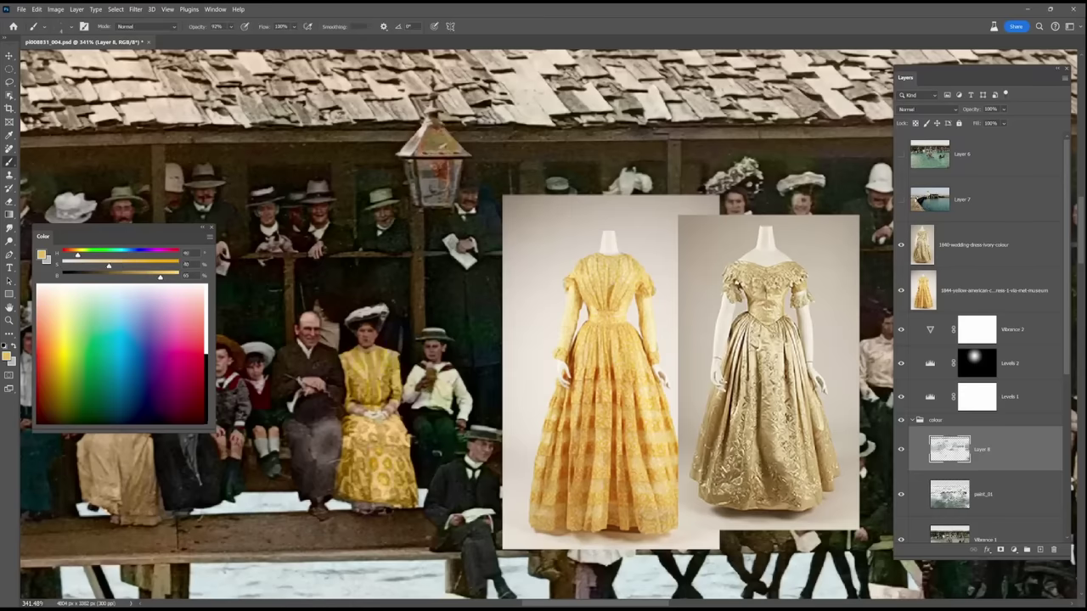
alt+click(370, 475)
scroll(369, 510, down, 8)
scroll(370, 507, up, 9)
drag(901, 290, 900, 245)
Step: Recolour the seated boy's yellow-tinted shirt white and warm the hand holding his snack with sampled tones
alt+click(165, 545)
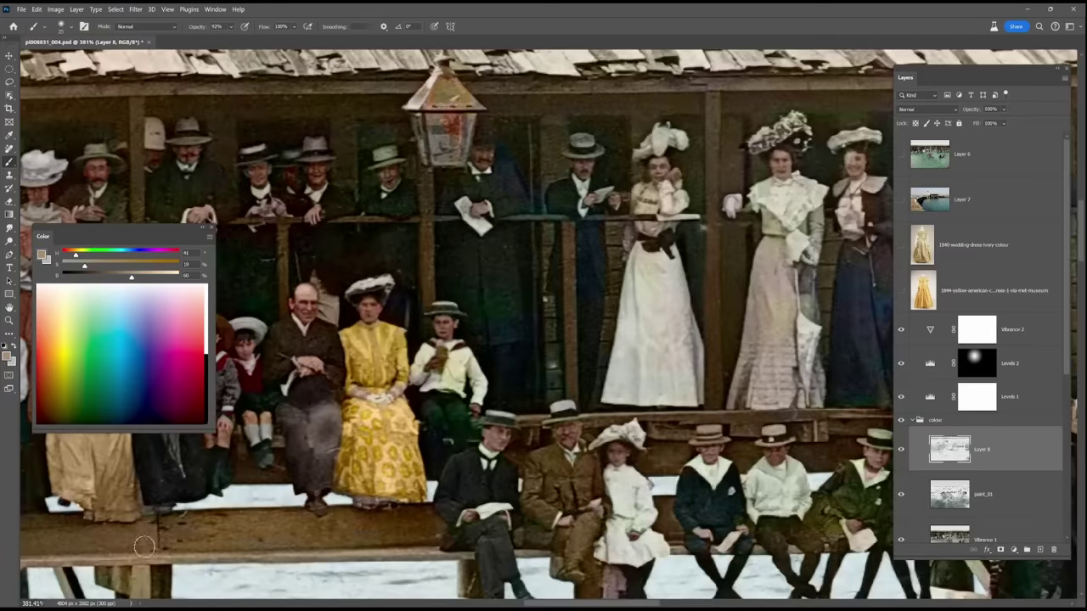
alt+click(680, 454)
scroll(527, 290, up, 3)
drag(527, 290, 654, 302)
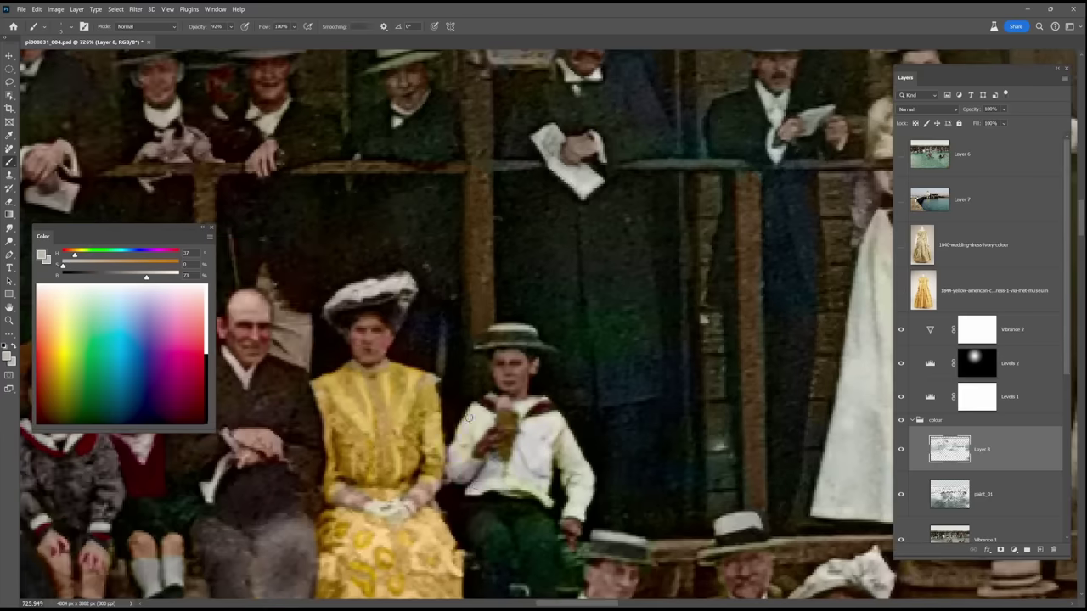
alt+click(516, 349)
alt+click(358, 494)
alt+click(500, 427)
click(504, 420)
click(58, 298)
click(55, 293)
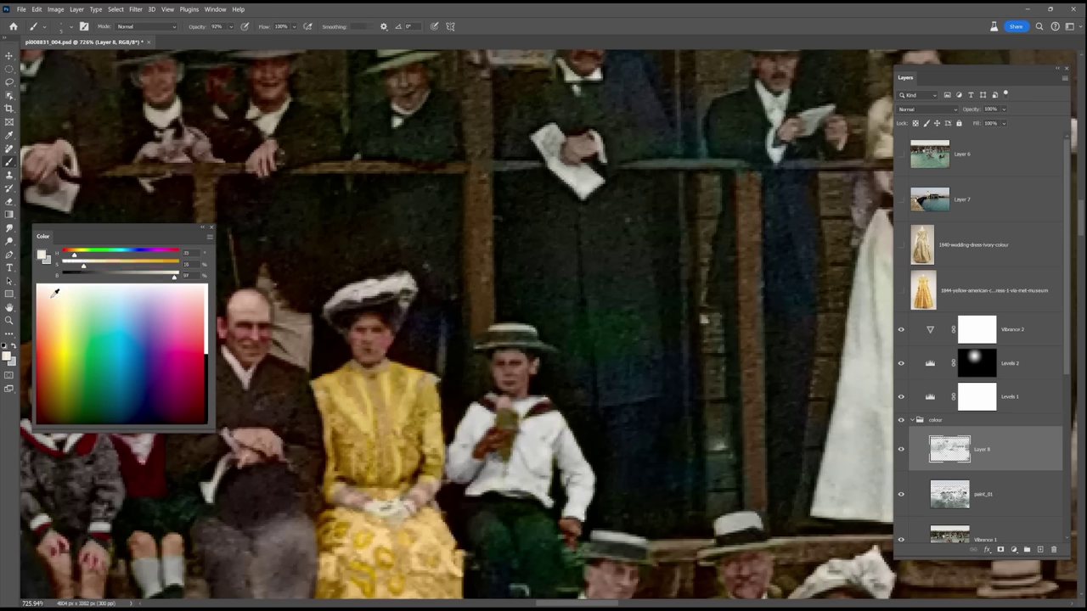
Step: Paint the seated boy's sailor collar dark red and the top of his snack pale yellow
alt+click(528, 439)
click(189, 293)
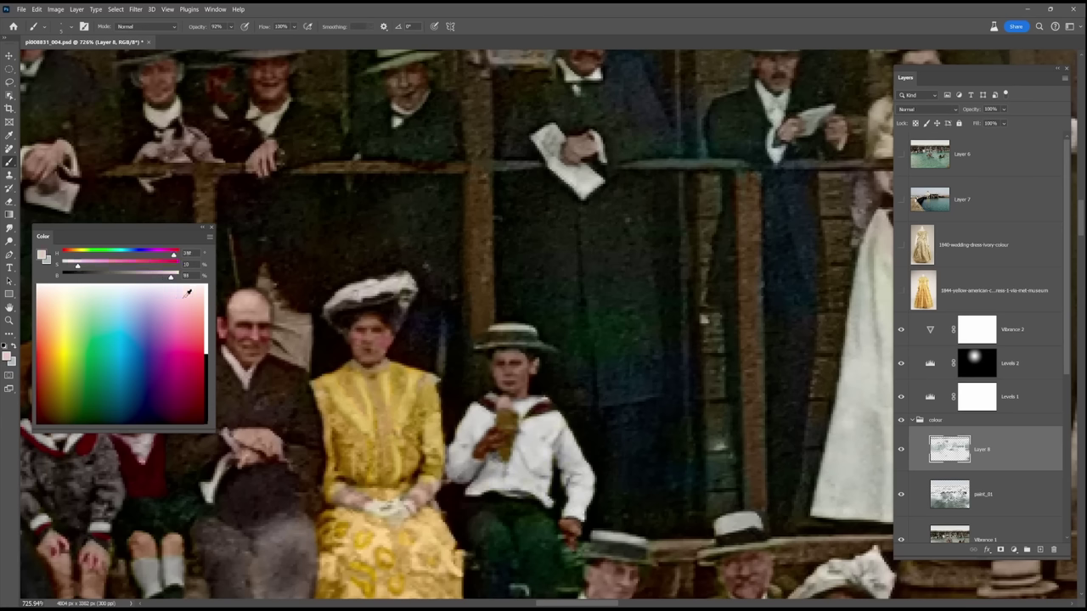
alt+click(384, 350)
alt+click(520, 371)
click(65, 308)
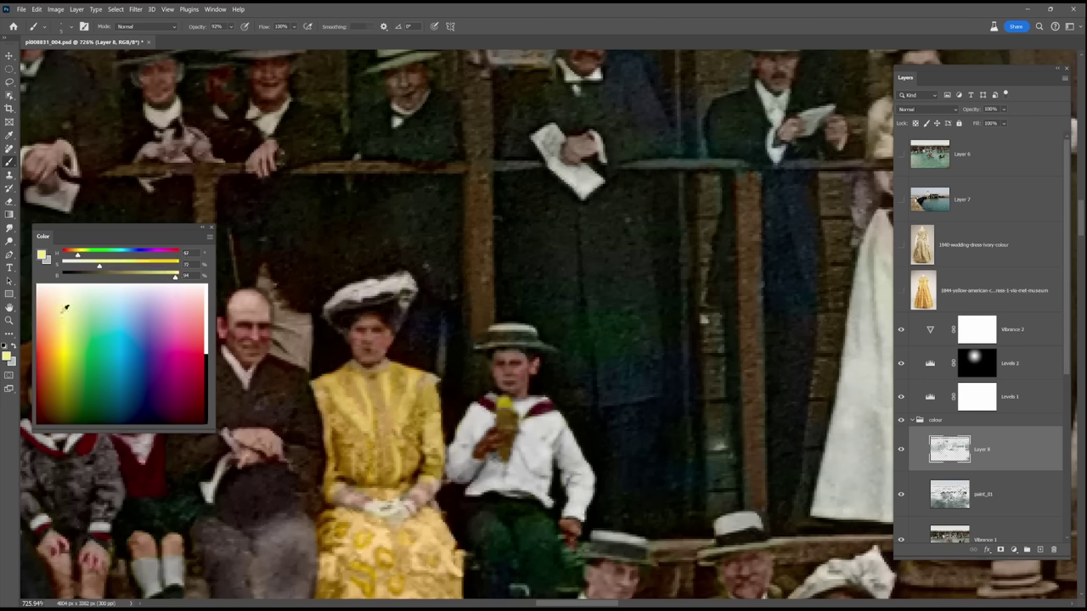
Step: Clean up the boy's white shirt and recolour his green trousers dark brown
alt+click(528, 430)
drag(535, 526, 539, 417)
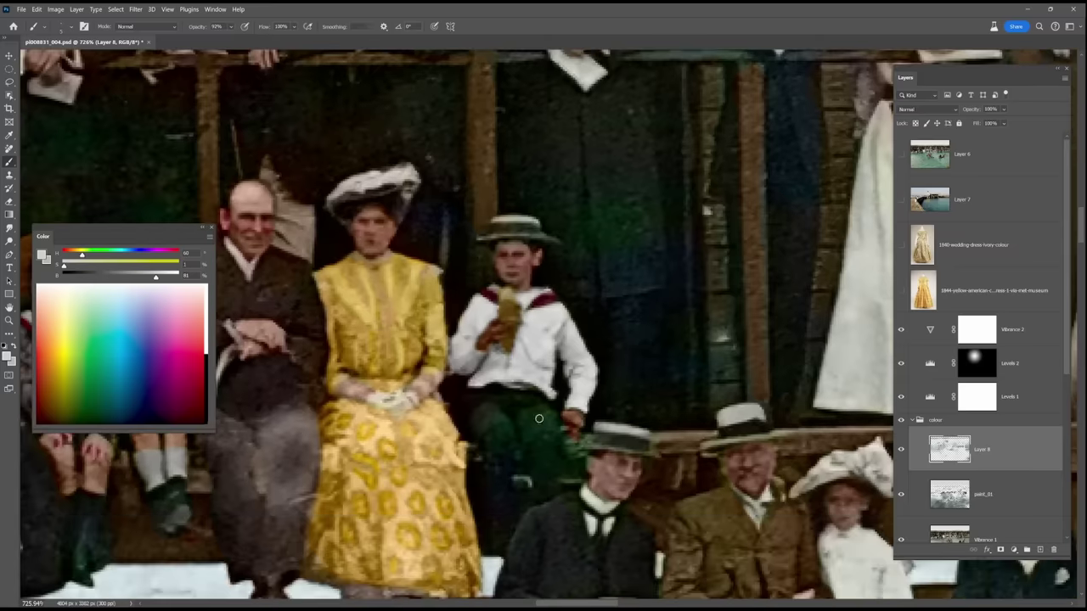
alt+click(267, 518)
alt+click(482, 466)
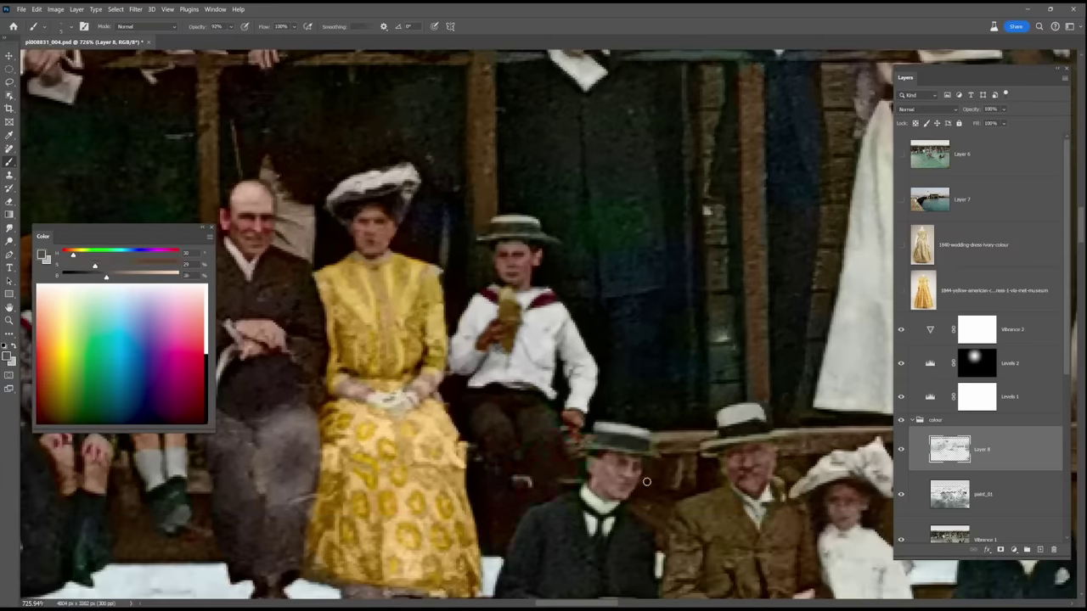
Step: Paint a blue band on the black-suited man's boater and retouch his face with sampled skin tones
alt+click(592, 446)
alt+click(614, 433)
alt+click(609, 436)
alt+click(647, 453)
alt+click(639, 458)
alt+click(636, 459)
alt+click(632, 464)
alt+click(624, 468)
alt+click(595, 481)
Step: Paint a brown band on the brown-suited man's hat and neutralise the hat crown and his shirt front
alt+click(770, 451)
alt+click(769, 470)
alt+click(766, 484)
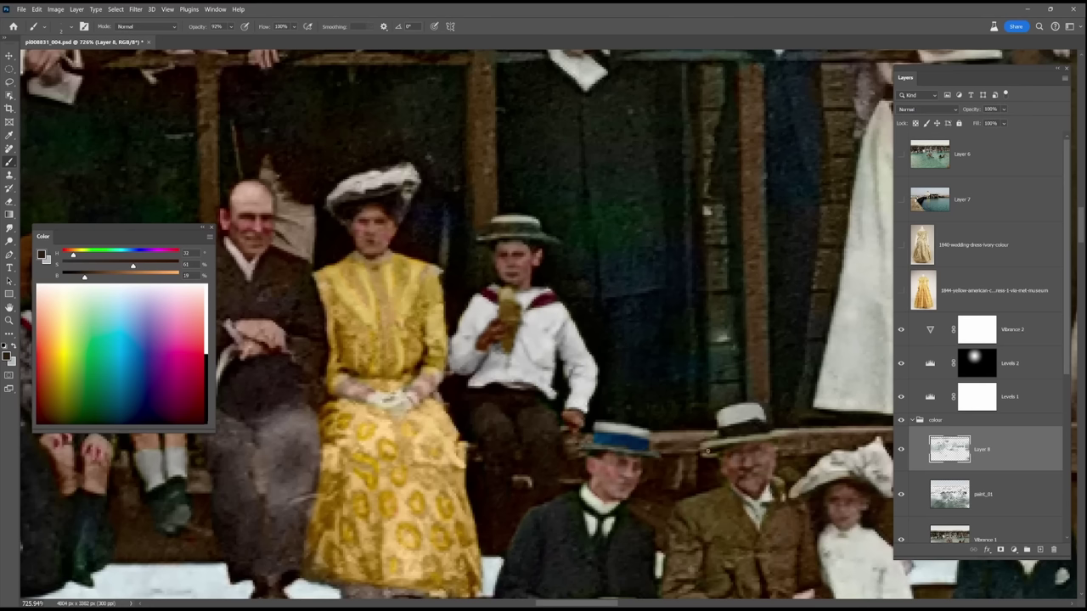
alt+click(747, 423)
alt+click(544, 349)
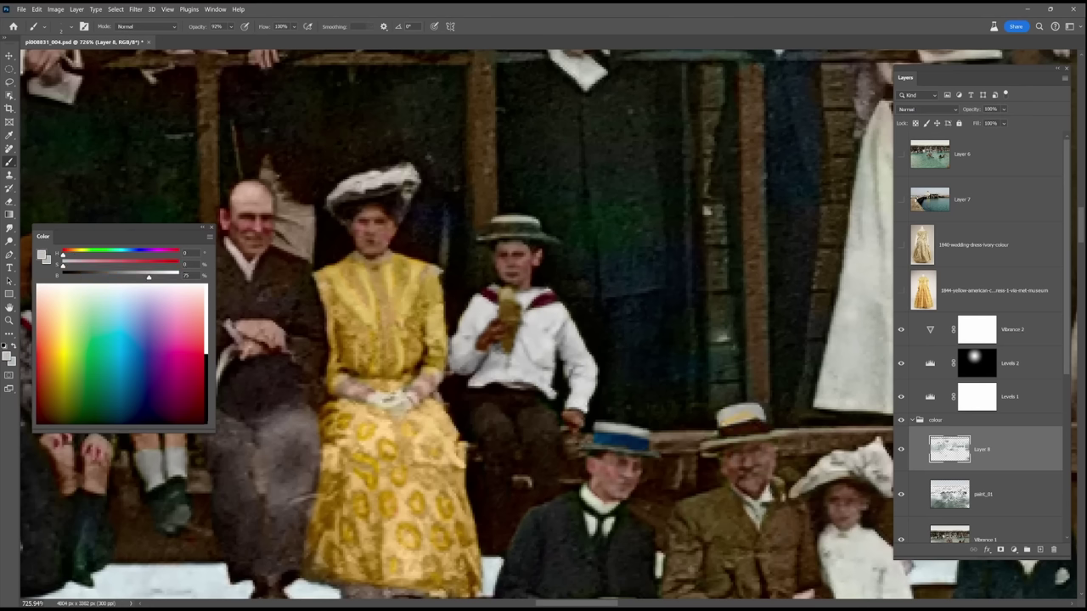
alt+click(628, 518)
alt+click(757, 508)
drag(780, 493, 733, 307)
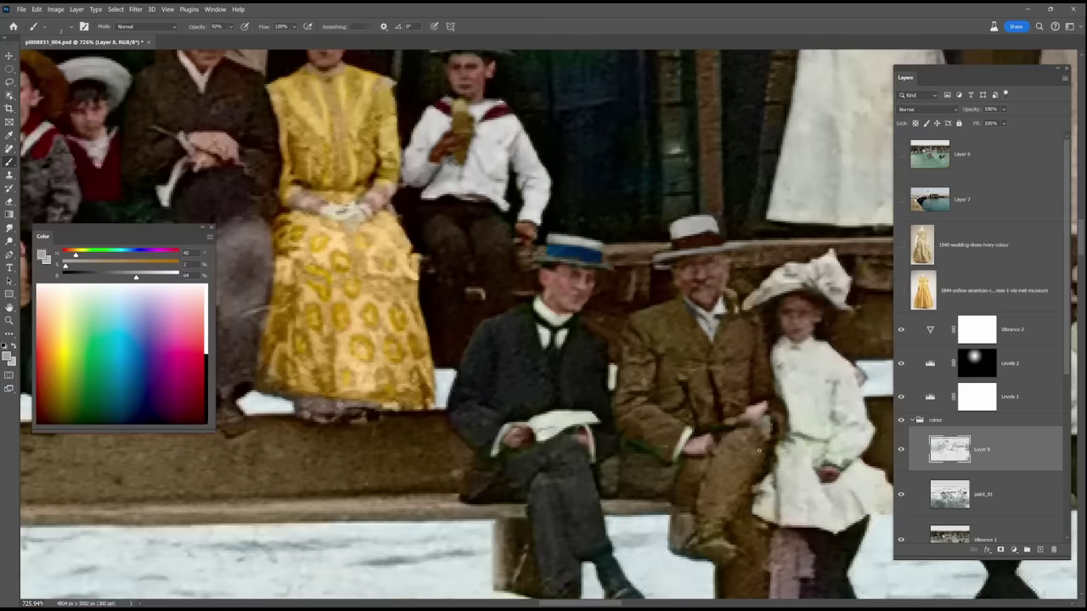
Step: Tone the greenish shadow between the two seated men brown and touch up the black-suited man's trousers with sampled dark grey
scroll(586, 326, down, 5)
scroll(624, 337, up, 5)
alt+click(392, 461)
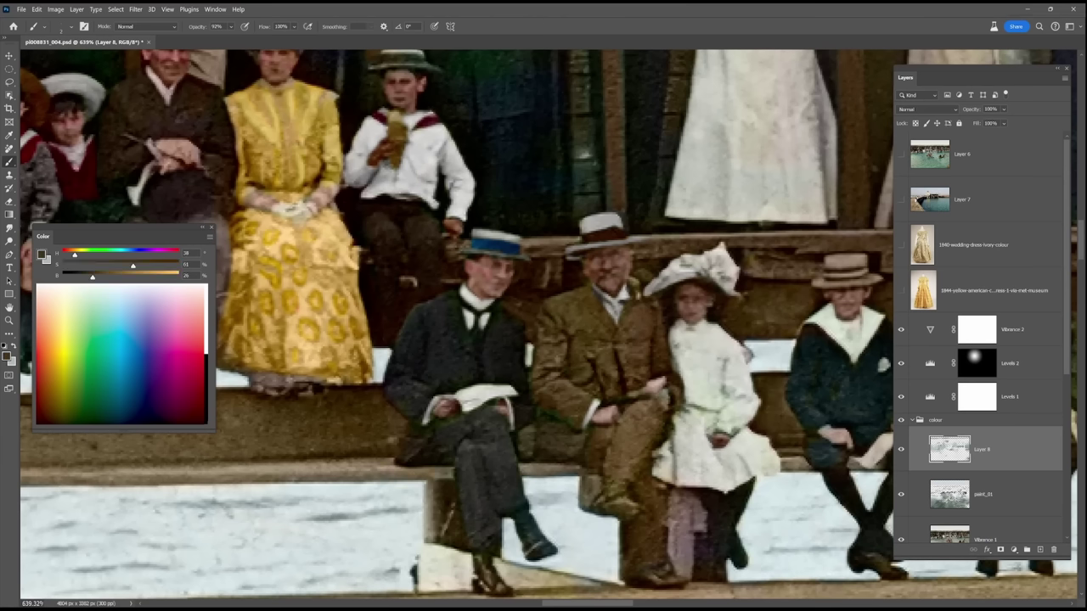
alt+click(487, 416)
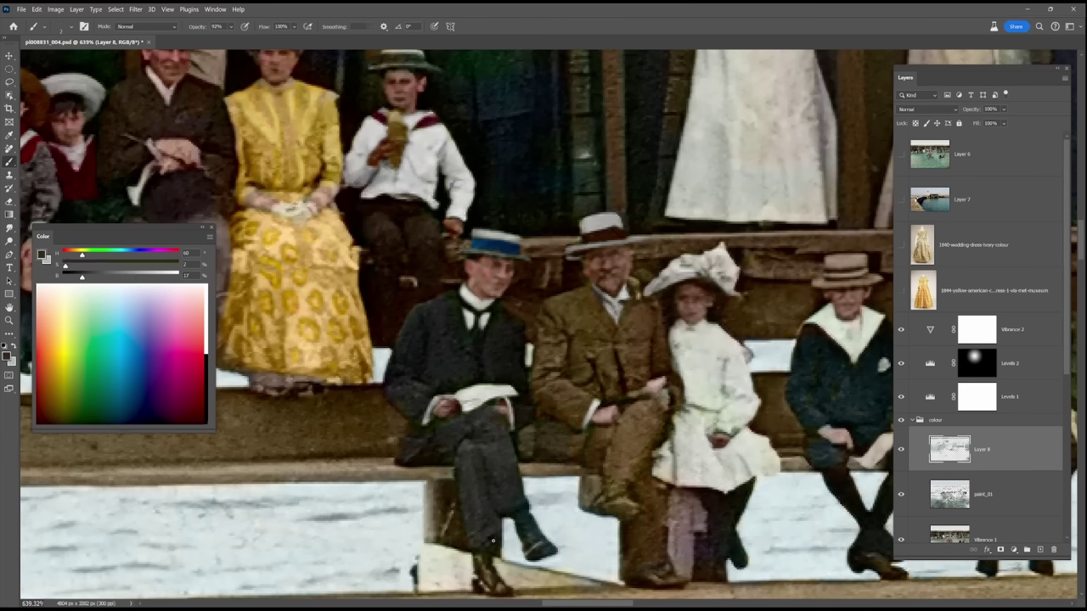
alt+click(469, 548)
scroll(465, 550, down, 2)
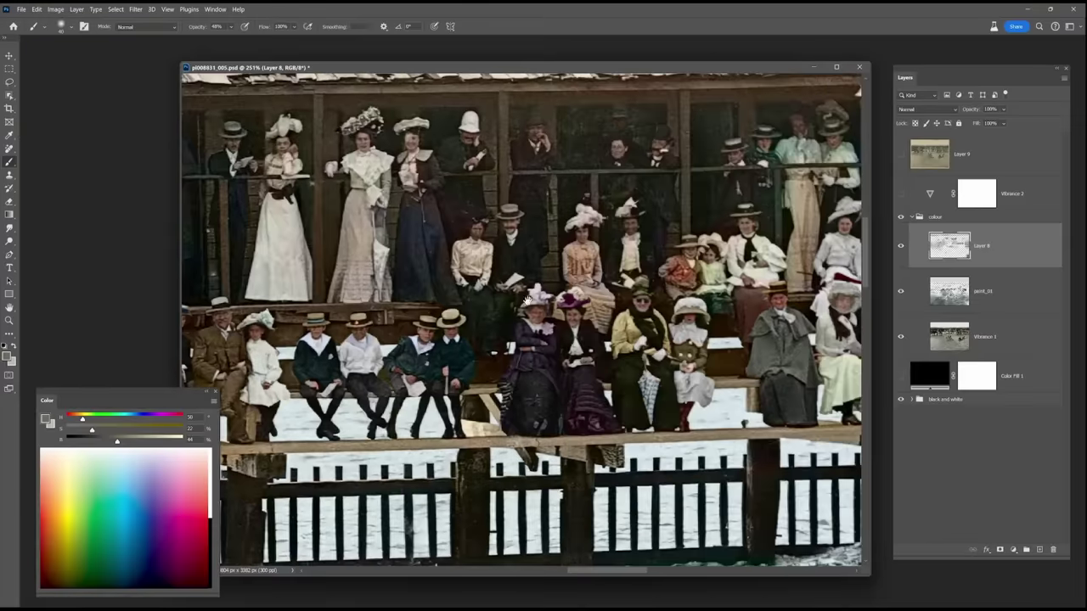
Step: Inspect the painted colour layers over the black fill, then restore the layer visibility and the colour group's Color blend mode
right_click(961, 197)
click(927, 109)
click(916, 397)
click(901, 376)
click(920, 111)
click(913, 136)
click(900, 337)
drag(255, 375, 656, 399)
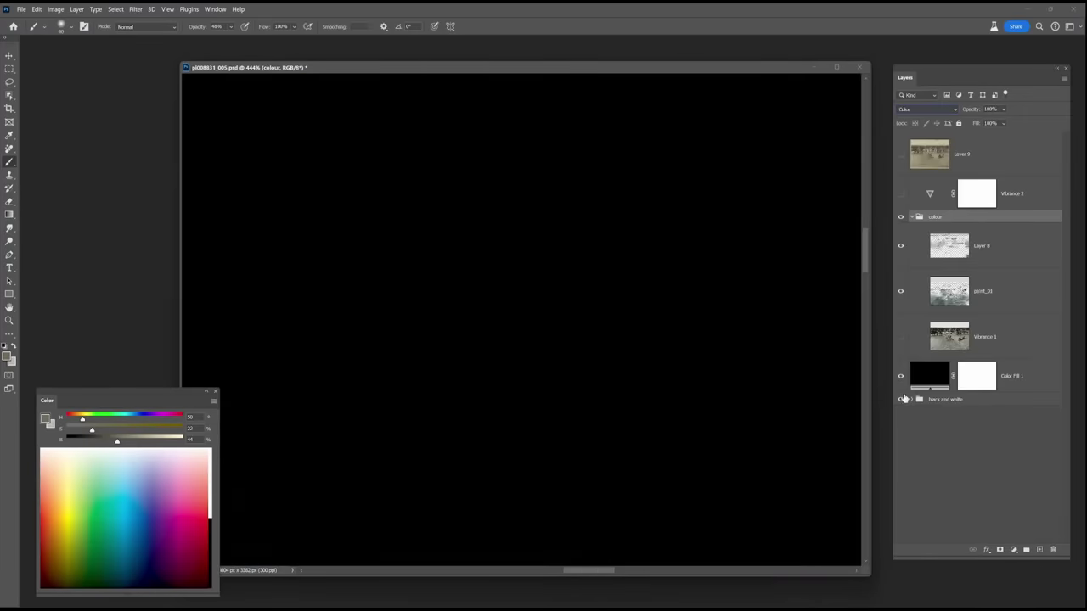
click(901, 376)
click(901, 338)
scroll(743, 344, down, 4)
drag(742, 344, 365, 306)
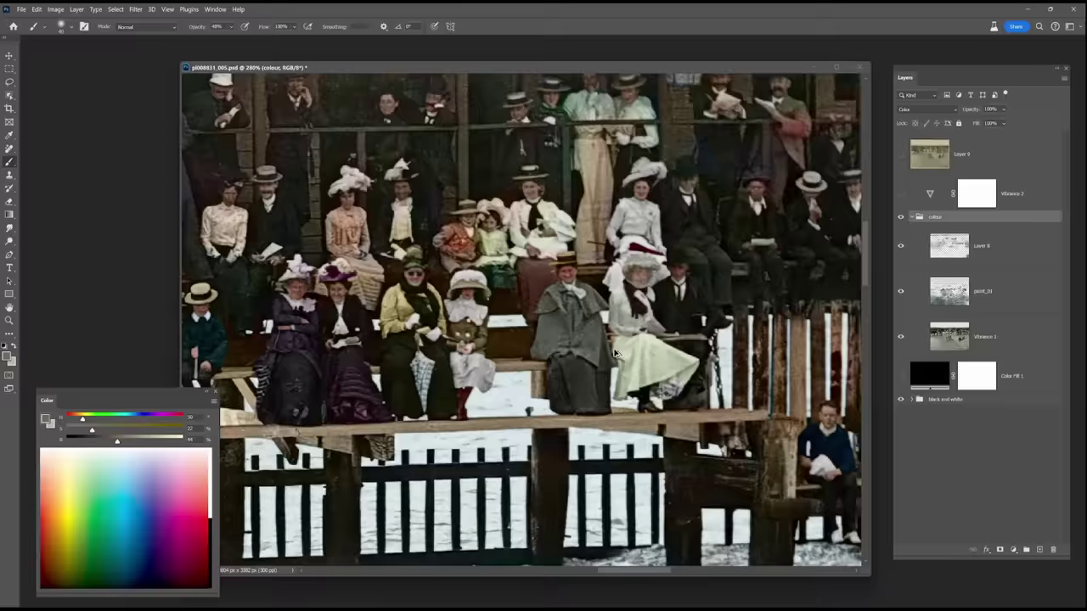
Step: Set the brush opacity to 100% and recolour the seated man's trousers brown beside the woman in white
drag(815, 288, 480, 277)
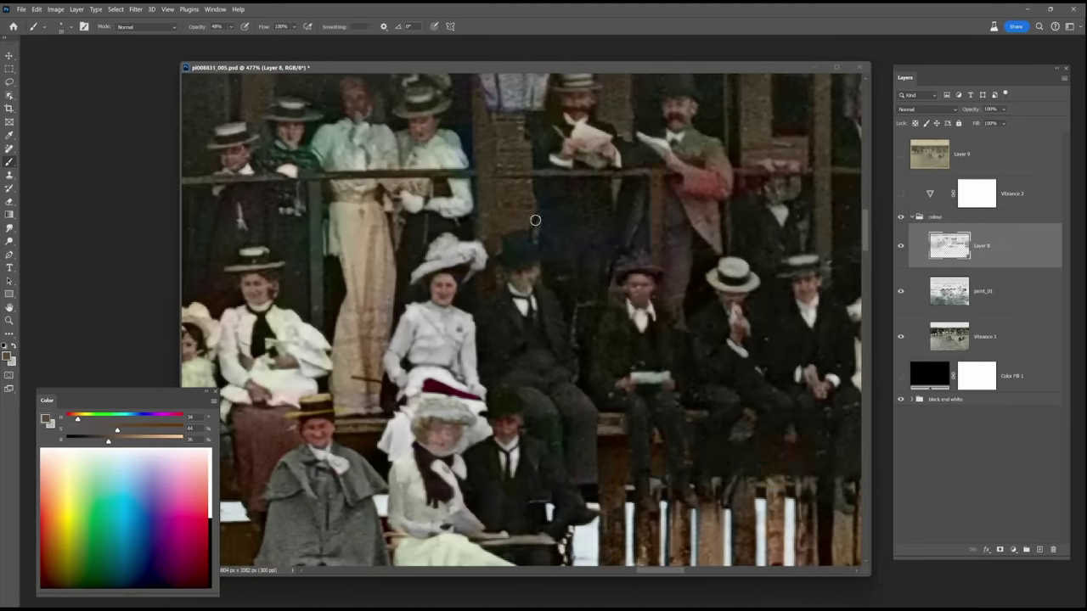
alt+click(585, 435)
mouse_move(549, 441)
mouse_down()
mouse_move(536, 400)
mouse_move(580, 454)
mouse_up()
click(232, 27)
drag(343, 70, 348, 73)
alt+click(543, 303)
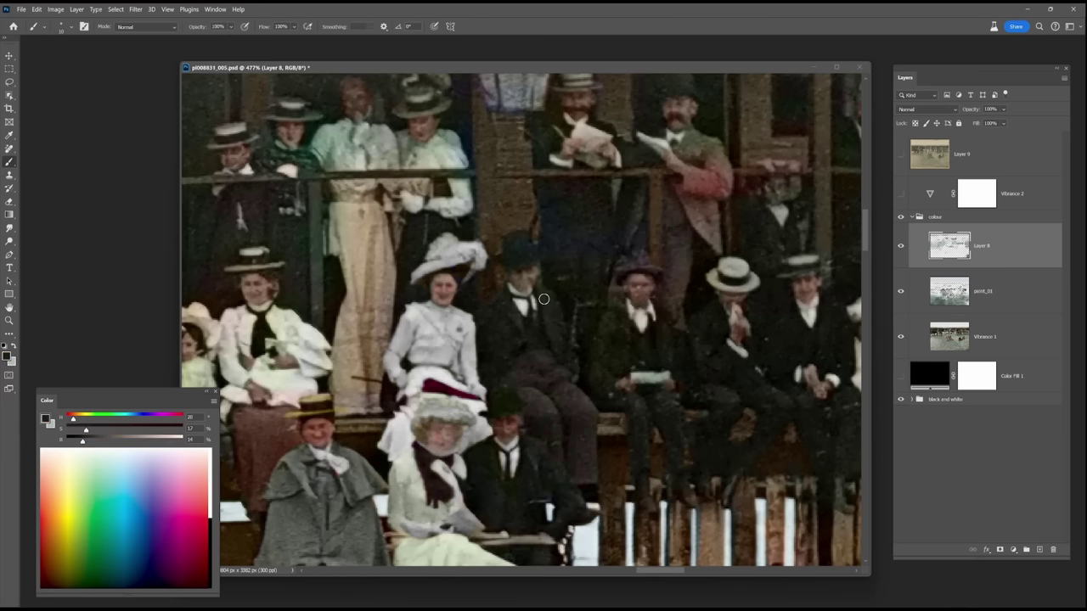
Step: Warm that man's face with a sampled skin tone and tint his green hat dark teal
alt+click(513, 290)
alt+click(448, 286)
drag(532, 276, 520, 269)
alt+click(538, 256)
Step: Paint skin tones on the face and hands of the seated man with the paper, and neutralise the paper and his clothing
alt+click(514, 425)
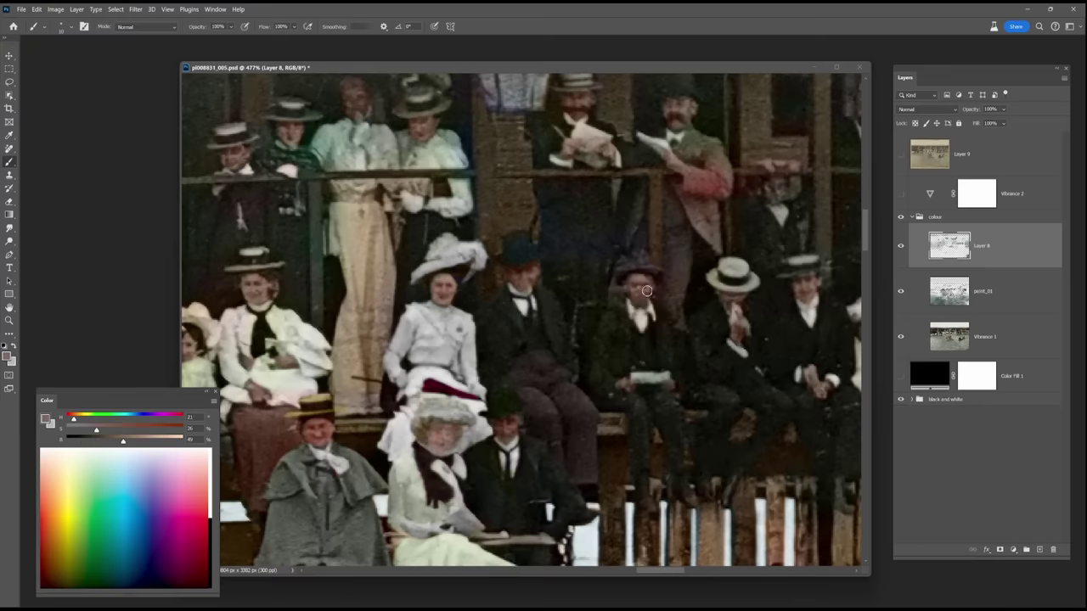
alt+click(512, 423)
drag(638, 283, 644, 296)
drag(630, 385, 670, 385)
alt+click(618, 388)
alt+click(466, 341)
alt+click(619, 295)
alt+click(646, 413)
alt+click(698, 509)
Step: Paint sampled skin tones on the faces and hands of the two boater-hatted men and the small girl's face
scroll(709, 504, right, 3)
alt+click(671, 324)
alt+click(601, 284)
drag(599, 283, 613, 289)
alt+click(684, 369)
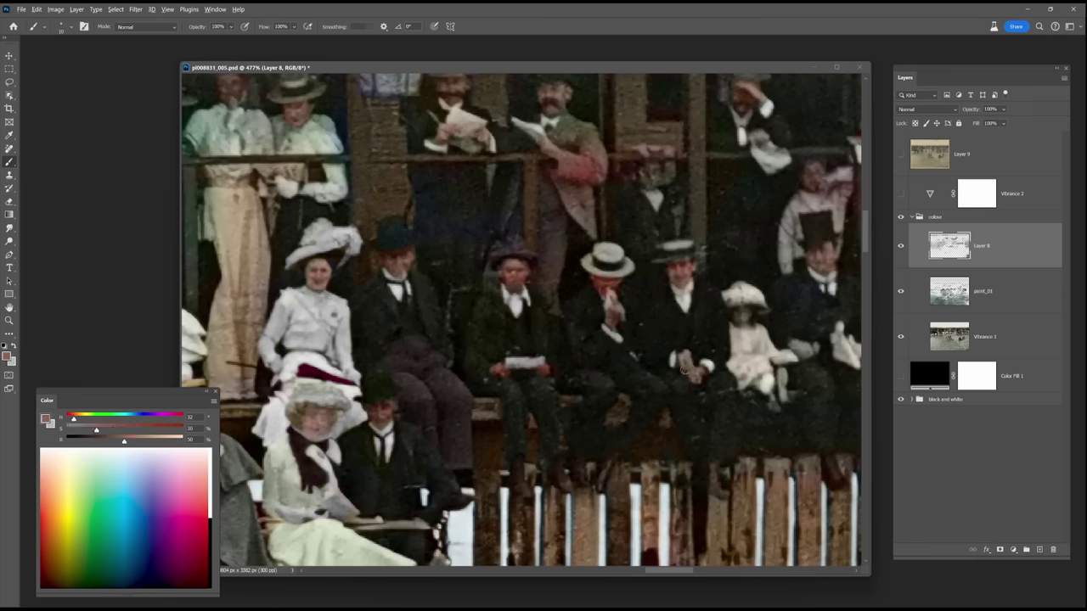
drag(696, 384, 707, 367)
drag(741, 312, 750, 320)
Step: Recolour the two seated men's boaters straw yellow and choose a neutral grey
alt+click(613, 320)
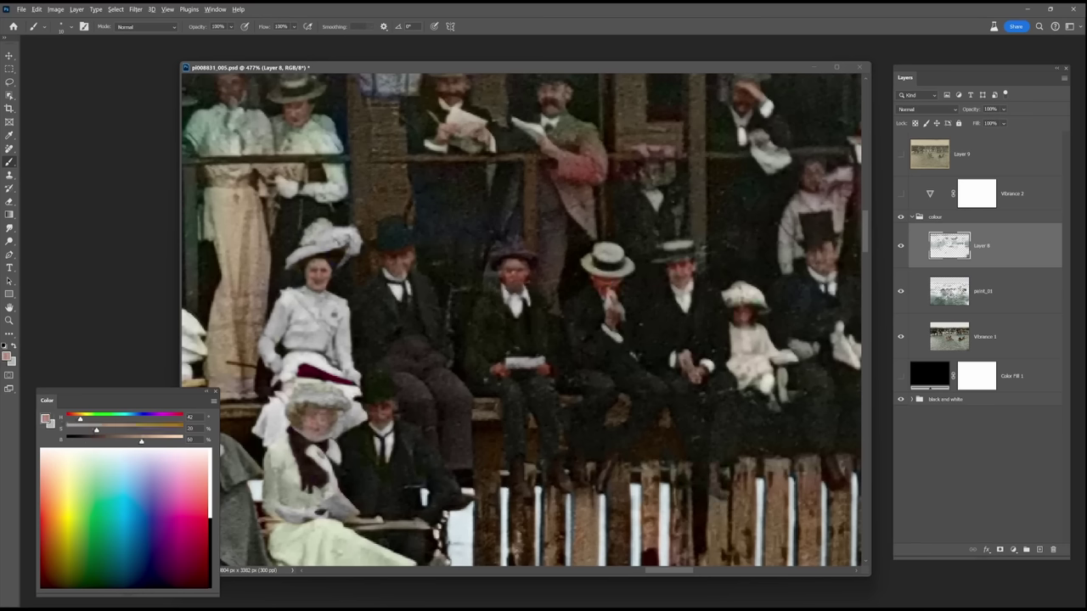
alt+click(688, 272)
alt+click(747, 308)
alt+click(513, 371)
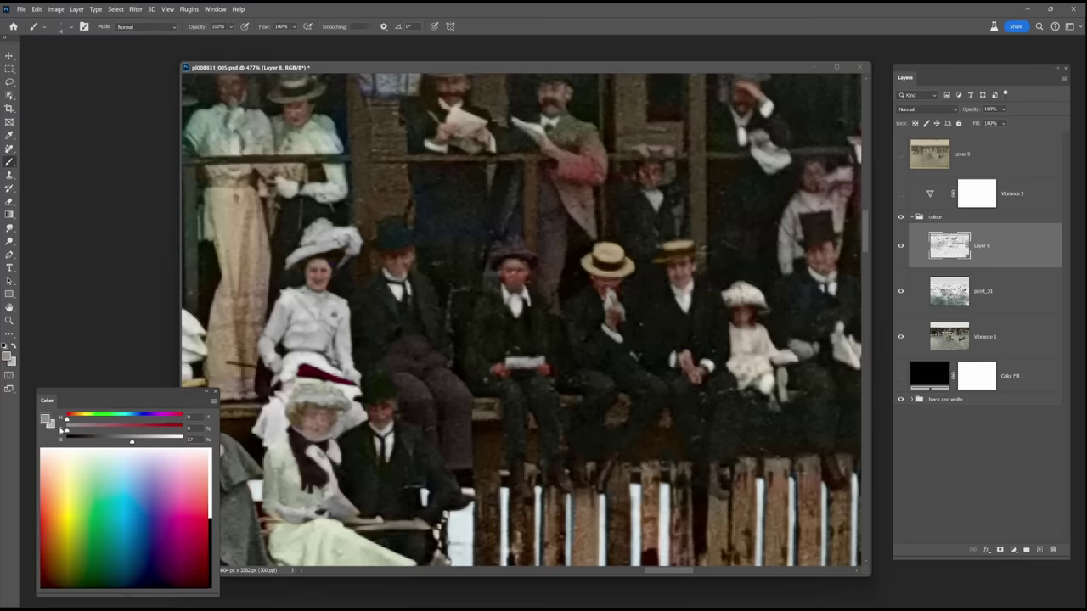
Step: Paint navy-blue bands on the two straw boaters
click(136, 481)
drag(593, 261, 623, 264)
alt+click(623, 246)
click(138, 573)
drag(179, 429, 88, 430)
drag(691, 248, 665, 253)
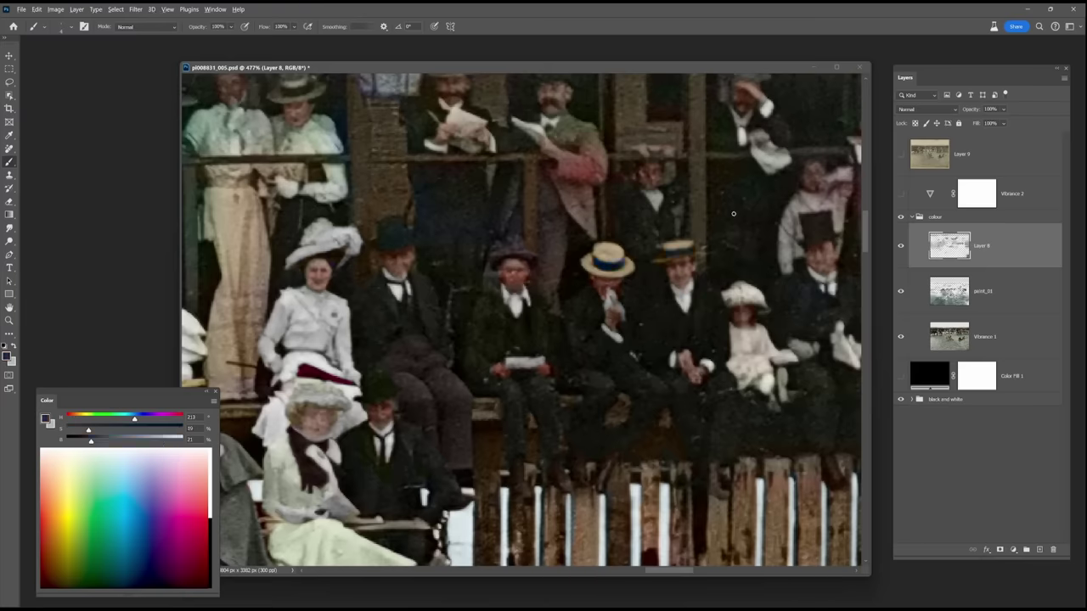
Step: Enlarge the brush and paint the beam and shadows below the seated row with sampled brown tones
drag(734, 214, 604, 220)
alt+click(630, 306)
alt+click(623, 445)
key(bracketright)
key(bracketright)
key(bracketright)
key(bracketright)
key(bracketright)
key(bracketright)
key(bracketright)
key(bracketright)
alt+click(541, 447)
alt+click(558, 535)
drag(675, 416, 725, 446)
drag(725, 447, 606, 456)
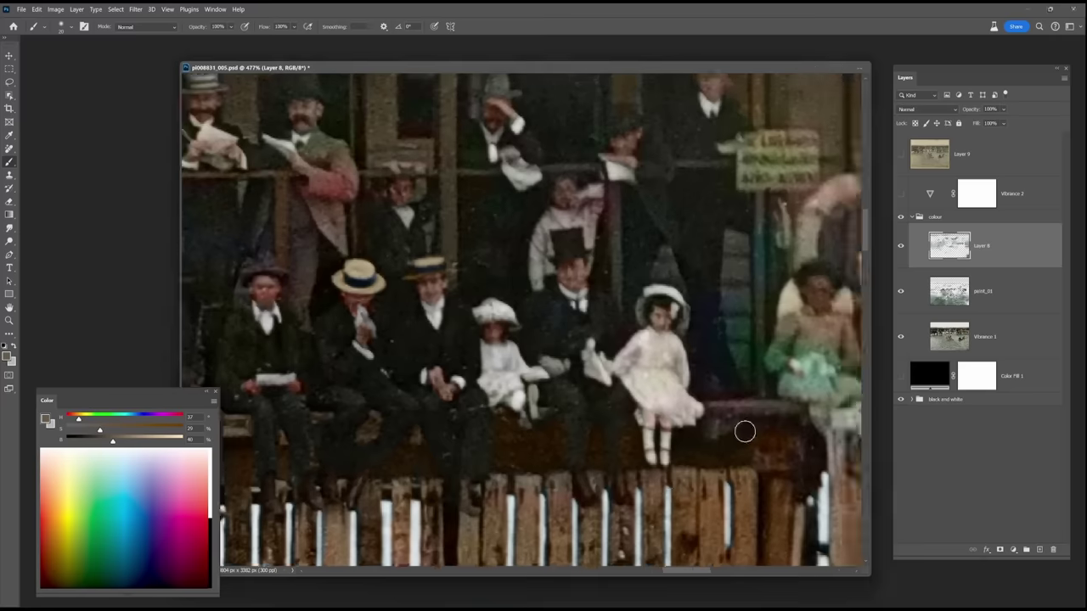
Step: Recolour the standing moustached man's red jacket muted green, neutralise his trousers to grey and retouch his face
scroll(454, 287, up, 4)
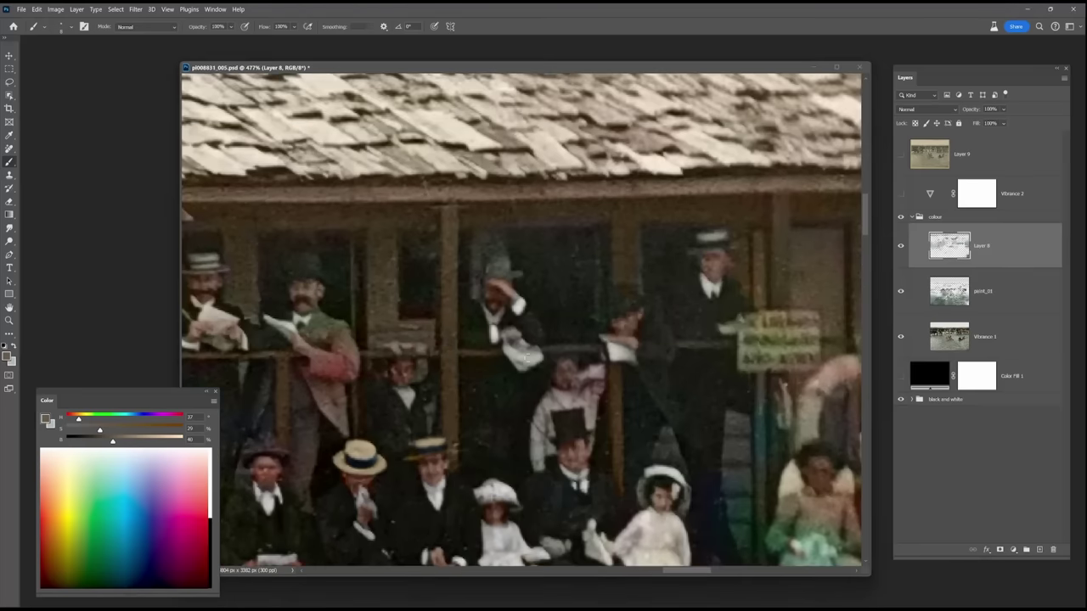
alt+click(431, 353)
alt+click(331, 336)
drag(316, 354, 348, 360)
alt+click(309, 407)
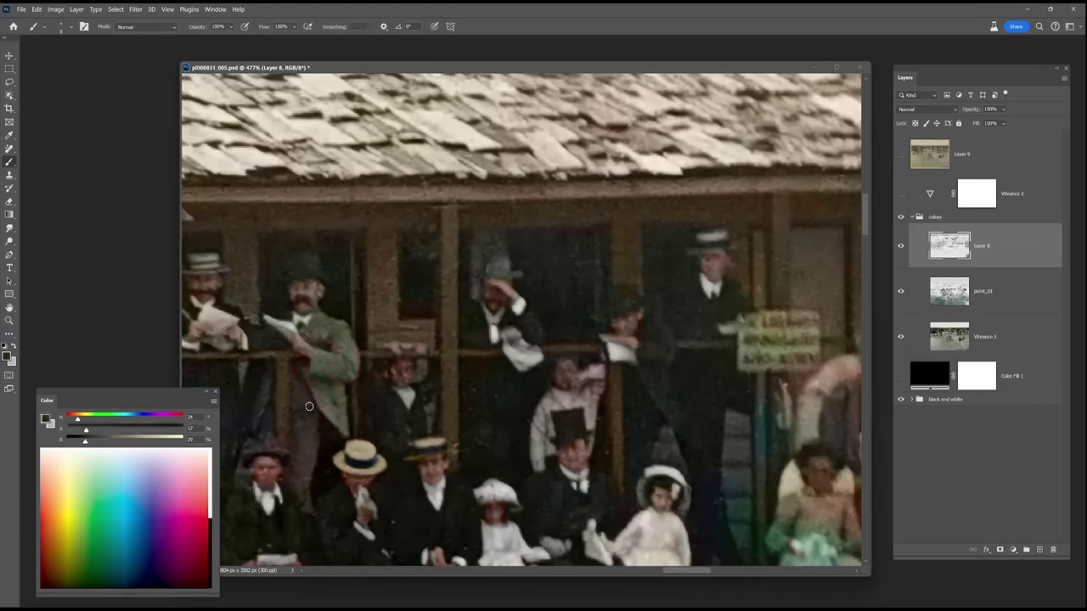
alt+click(319, 290)
alt+click(304, 303)
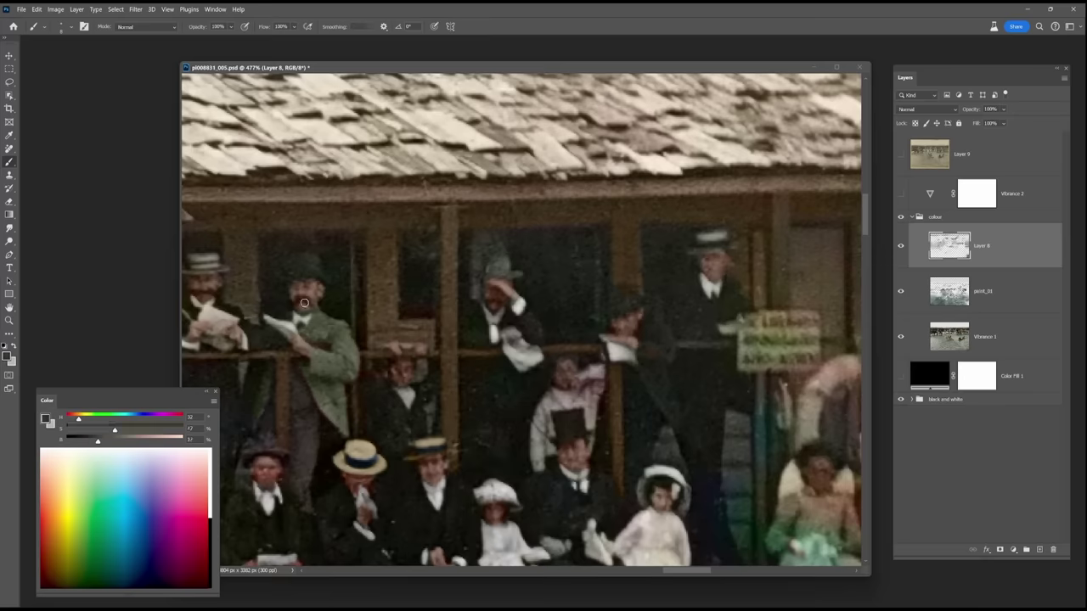
Step: Neutralise the pink shirt of the child at the railing to off-white with sampled tones
alt+click(587, 374)
alt+click(647, 528)
drag(647, 527, 623, 384)
alt+click(633, 358)
alt+click(635, 359)
Step: Neutralise the seated girl's pink-tinted dress to cream-white and tone the bench around her brown
alt+click(652, 391)
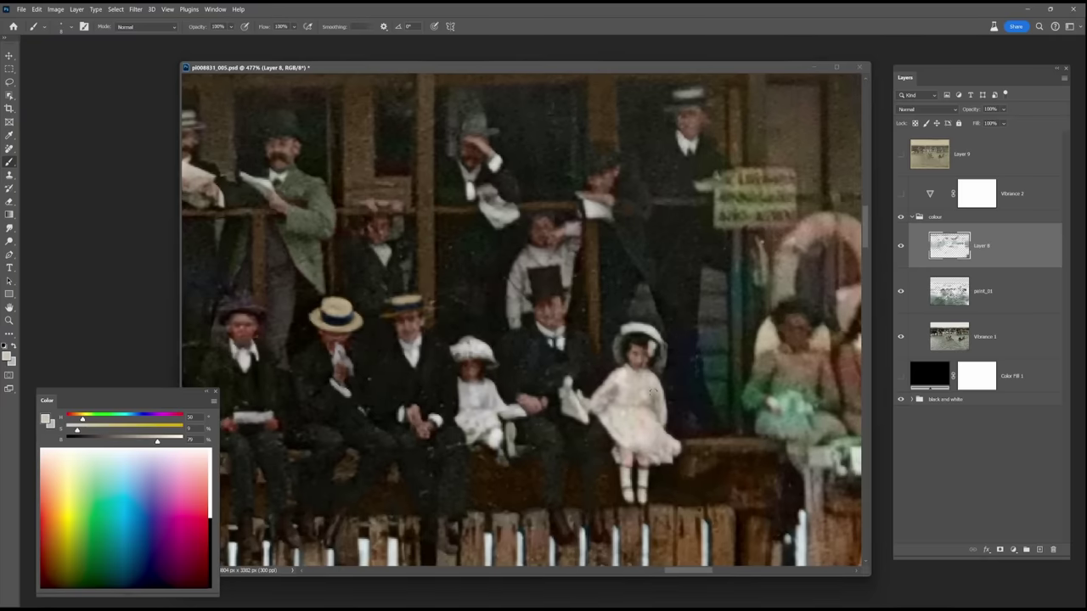
alt+click(599, 449)
alt+click(657, 471)
drag(510, 426, 511, 450)
alt+click(630, 478)
mouse_move(648, 507)
mouse_down()
mouse_move(569, 405)
mouse_move(477, 435)
mouse_up()
Step: Tone the seated girl's dress cream-white and paint the blue-tinted wall boards beside her brown with sampled colours
alt+click(572, 376)
alt+click(661, 358)
drag(605, 341, 588, 335)
drag(551, 263, 531, 295)
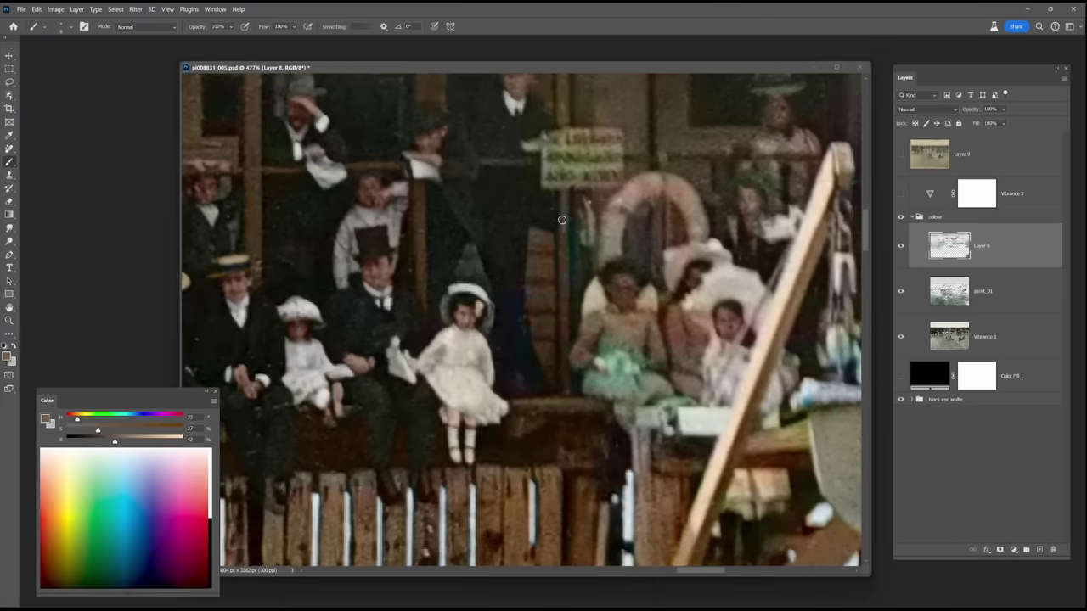
Step: Recolour the seated woman's dress muted green, neutralise her gloves and paint the timber post and beam beside her brown
alt+click(580, 372)
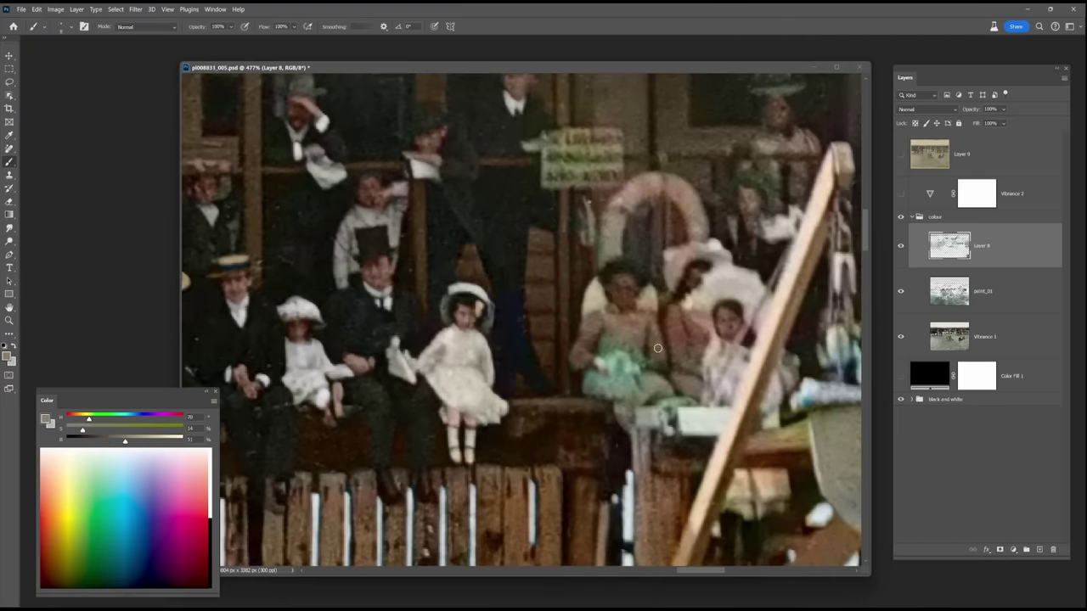
alt+click(655, 487)
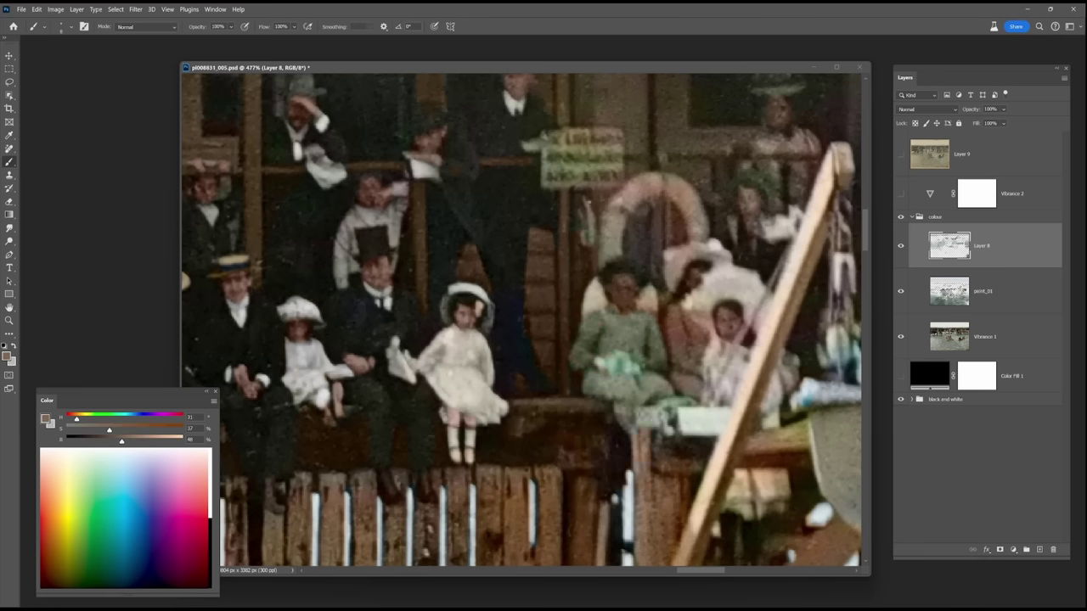
alt+click(667, 372)
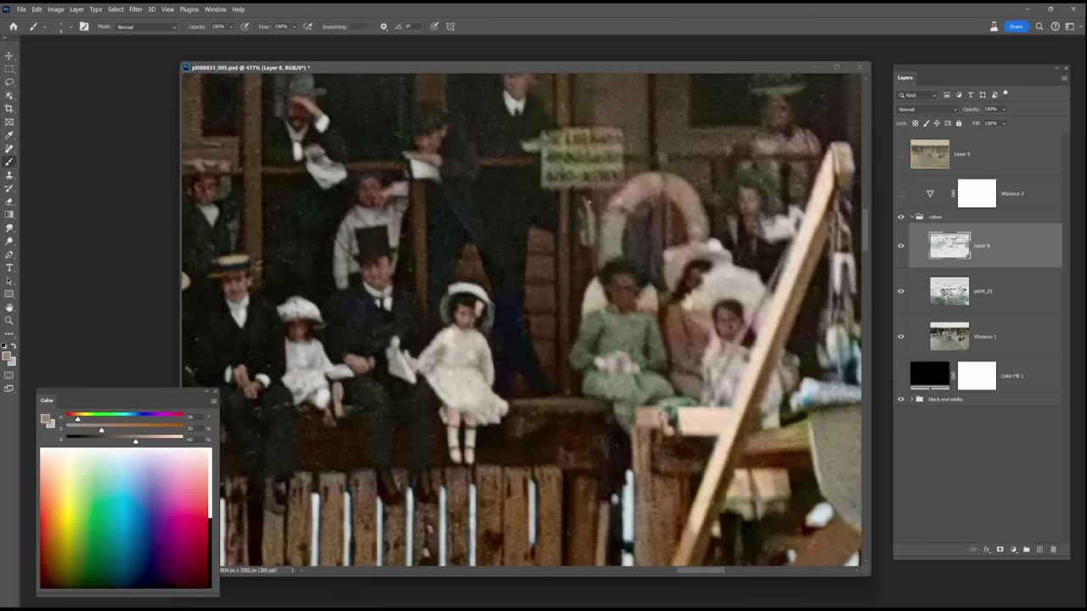
alt+click(618, 311)
Step: Neutralise the tinted notice board and the life ring on the wall to a light grey
click(180, 510)
drag(619, 212, 612, 253)
drag(167, 418, 181, 419)
drag(136, 431, 70, 435)
drag(625, 197, 656, 181)
drag(609, 137, 586, 182)
drag(180, 418, 77, 418)
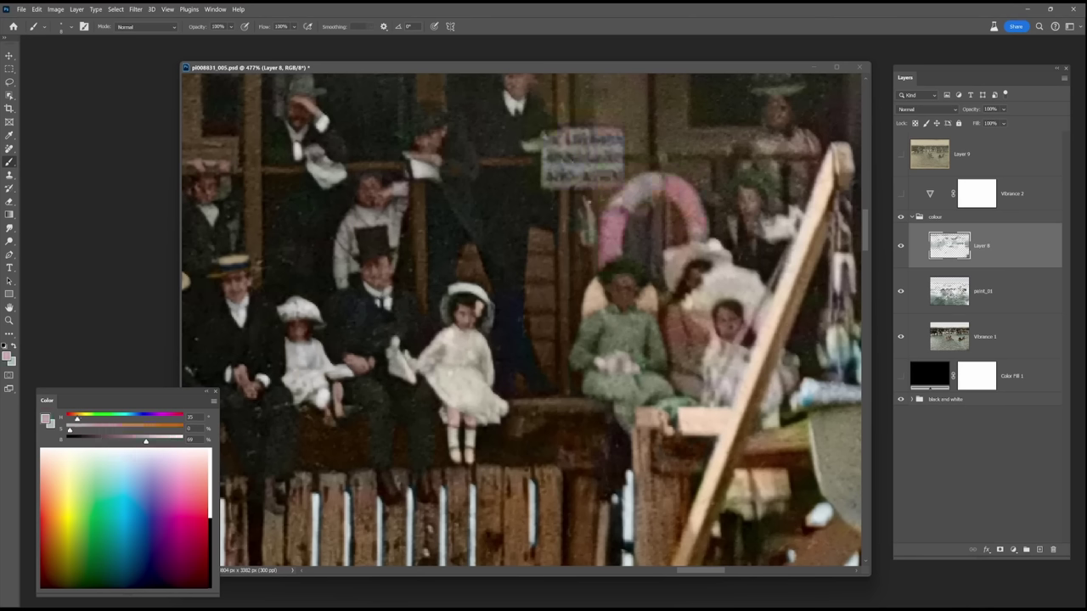
scroll(752, 373, down, 10)
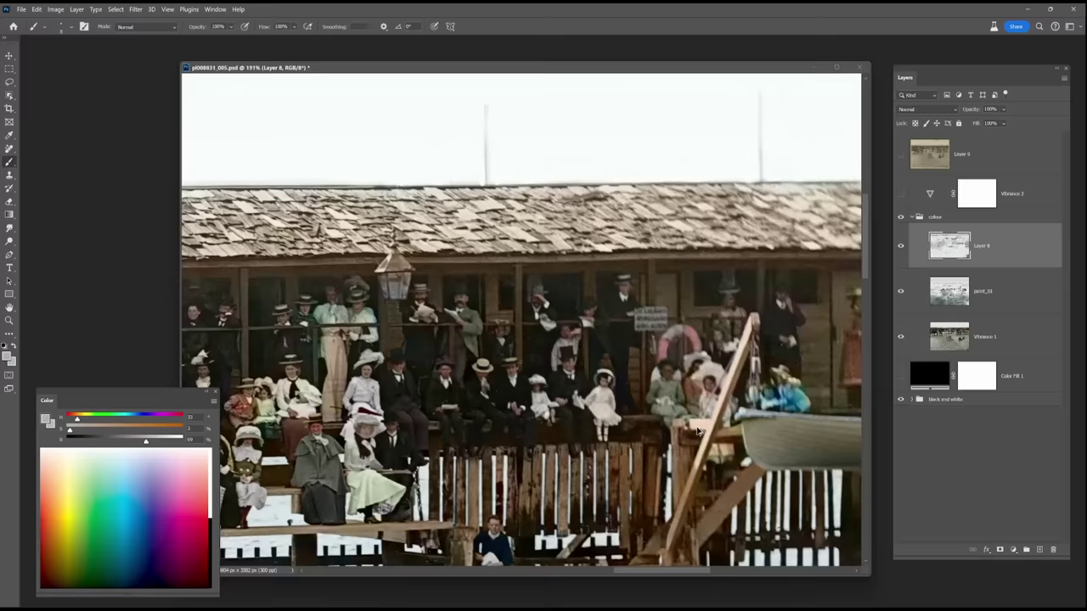
scroll(751, 374, up, 9)
drag(619, 263, 696, 240)
Step: Paint the door behind the notice board orange-brown and tone the beam near the boat with sampled browns
alt+click(743, 446)
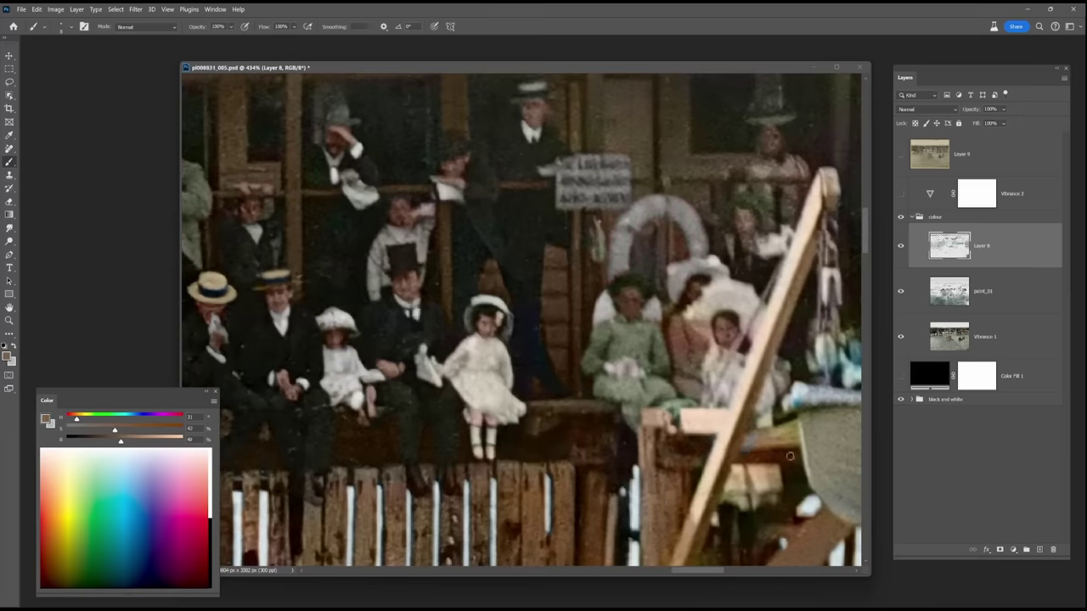
mouse_move(592, 124)
mouse_down()
mouse_move(638, 105)
mouse_move(626, 144)
mouse_up()
drag(642, 89, 634, 147)
alt+click(586, 111)
alt+click(553, 178)
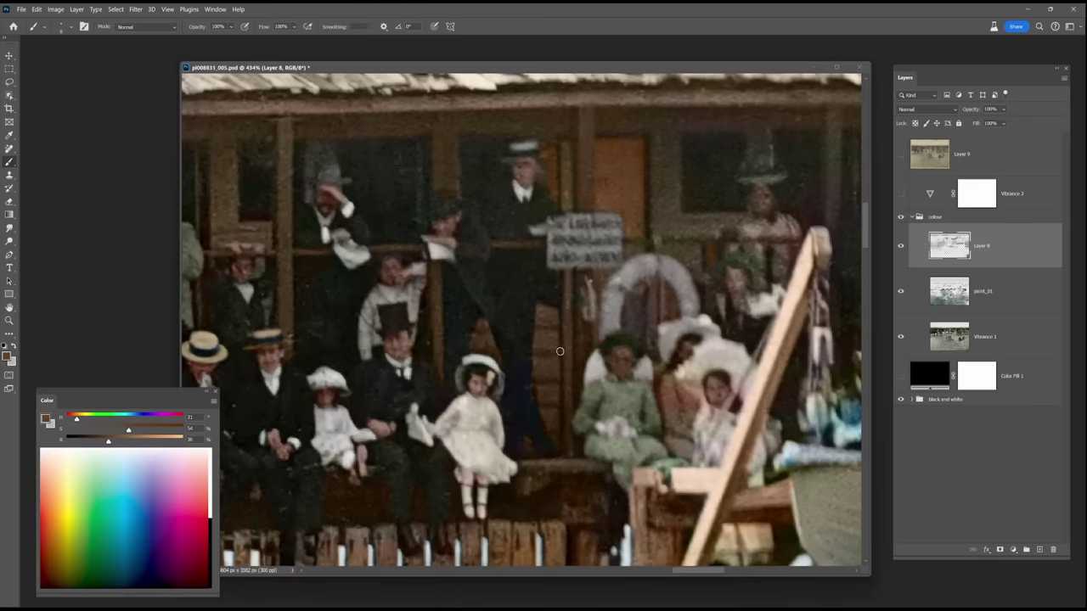
Step: Colour the doors and walls behind the rowing boat with sampled orange-brown tones, using an enlarged brush
scroll(647, 351, down, 8)
scroll(705, 389, up, 4)
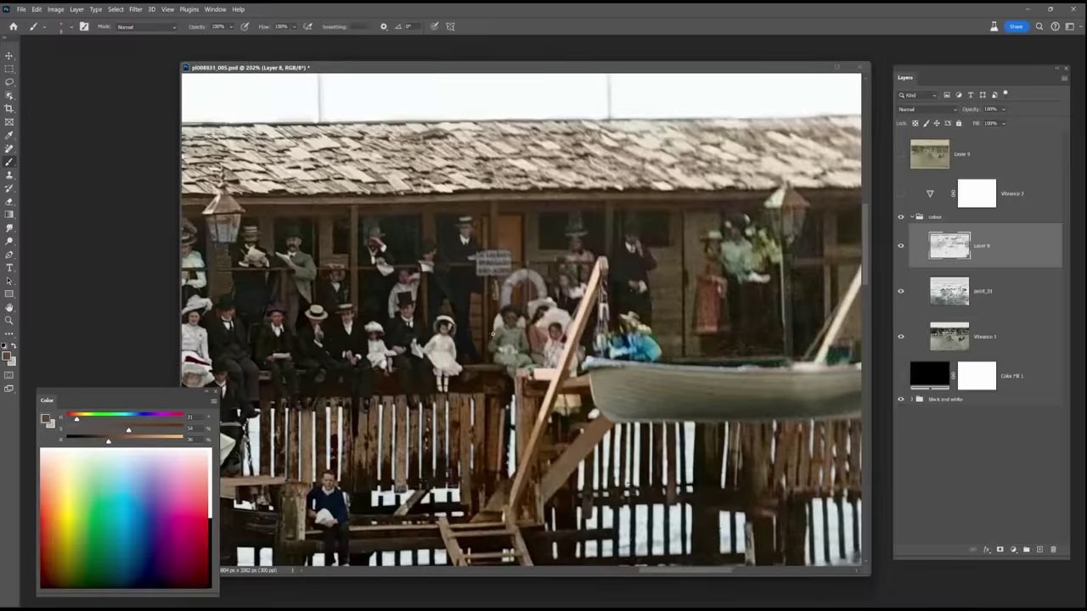
drag(772, 414, 583, 457)
drag(834, 392, 750, 403)
alt+click(674, 333)
key(bracketright)
key(bracketright)
key(bracketright)
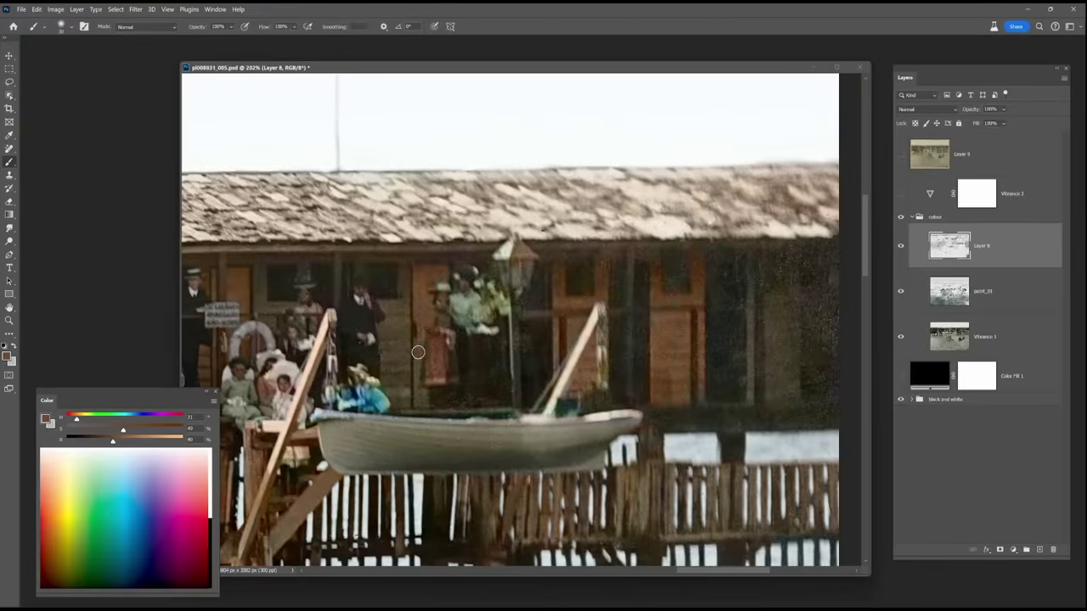
scroll(433, 399, down, 5)
scroll(418, 334, up, 6)
scroll(621, 315, down, 1)
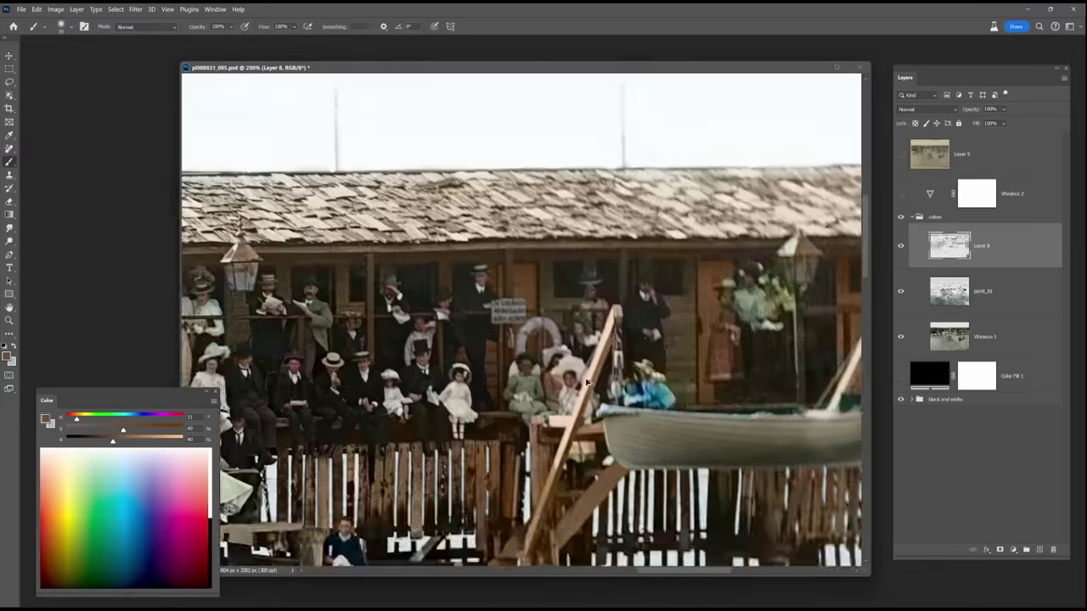
Step: Retouch the standing man's face with a skin tone and recolour the blue-clad woman's dress above the boat pale green
scroll(528, 408, up, 2)
alt+click(561, 424)
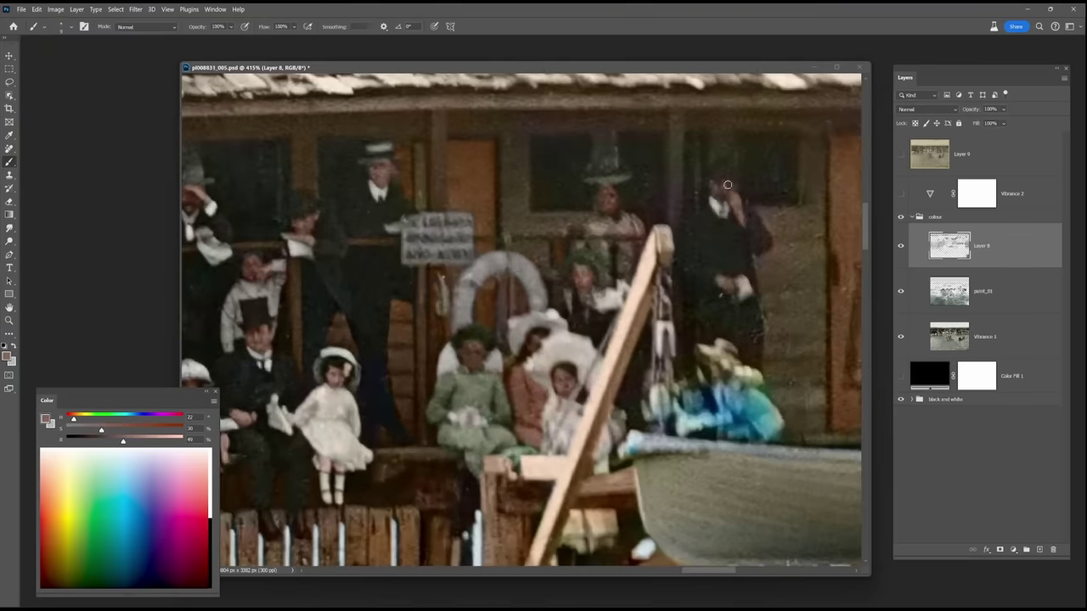
click(102, 459)
click(105, 453)
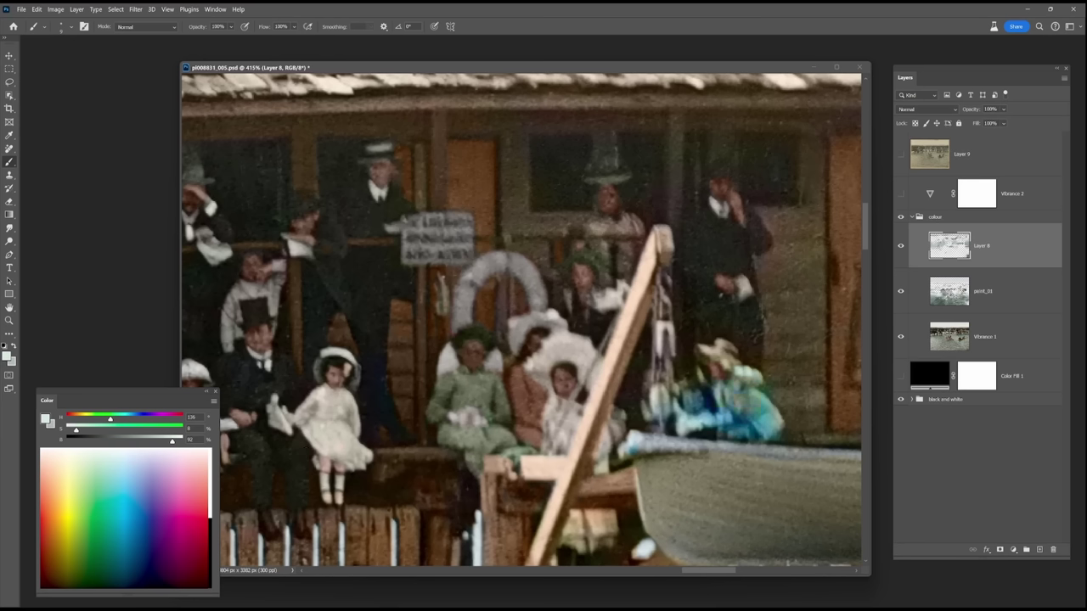
alt+click(599, 453)
click(607, 441)
alt+click(700, 425)
alt+click(705, 405)
click(704, 412)
alt+click(604, 410)
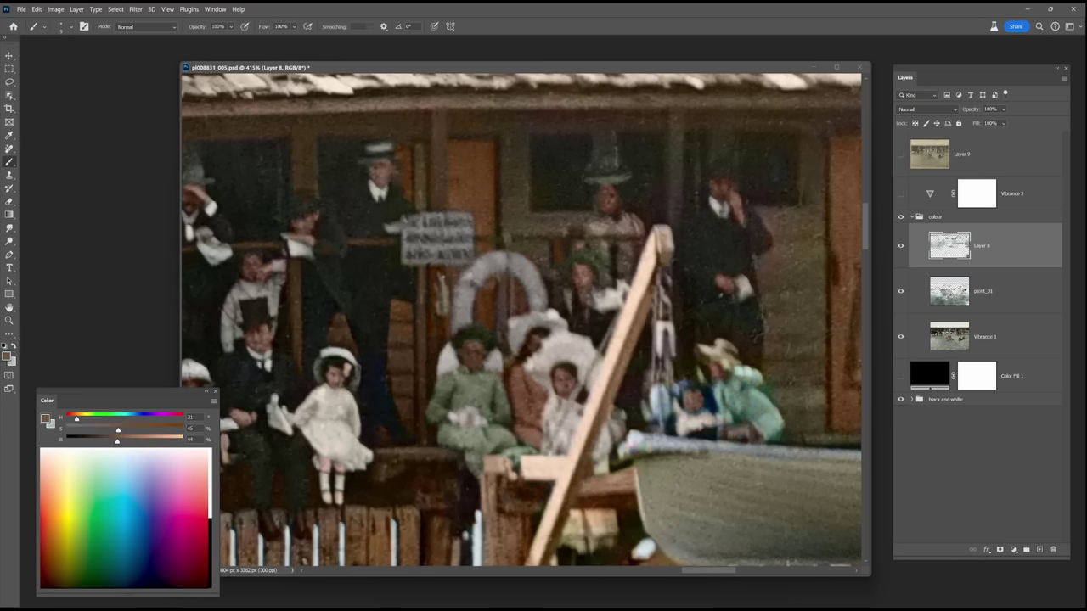
Step: Paint the hanging pulley blocks wood brown and even out the rowing boat's upper rim in pale blue
alt+click(647, 466)
click(117, 455)
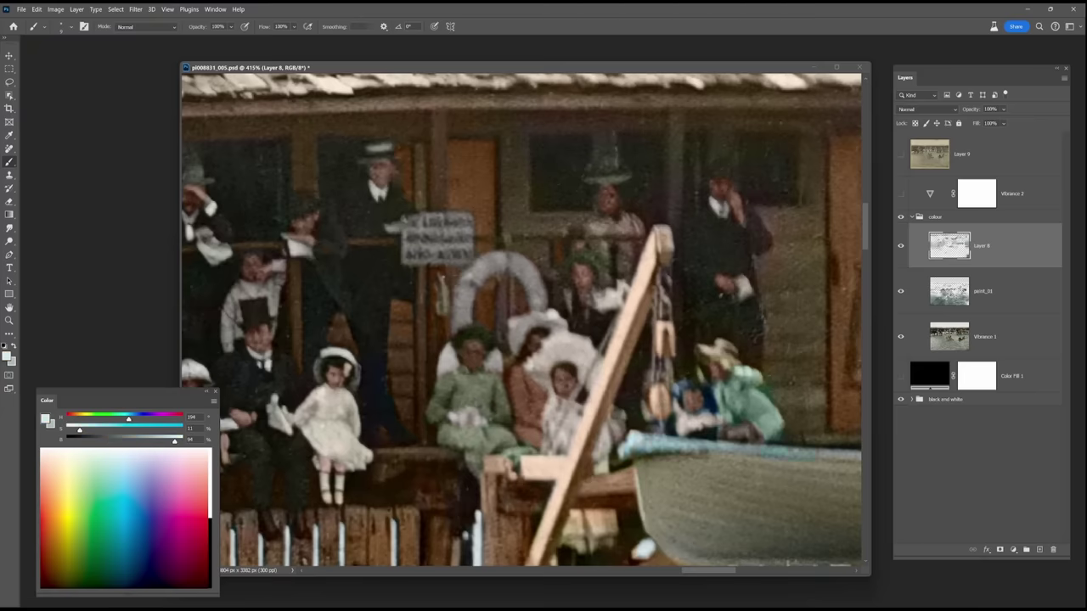
scroll(636, 455, right, 2)
alt+click(767, 449)
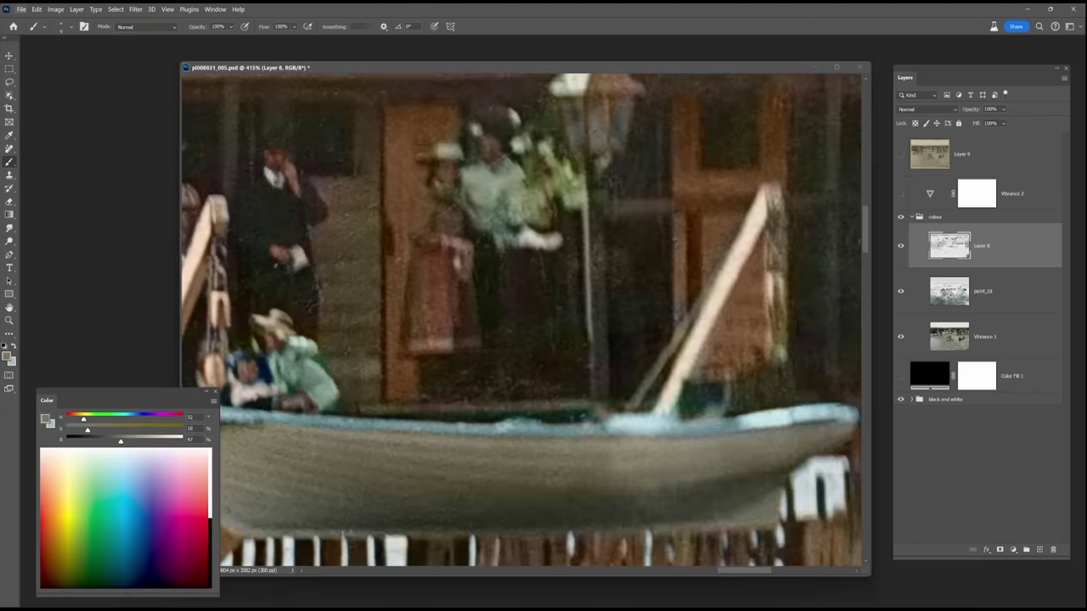
Step: Save the document and switch Layer 8 off and on to compare the colour corrections
scroll(353, 455, down, 15)
click(21, 9)
click(56, 122)
scroll(734, 292, up, 10)
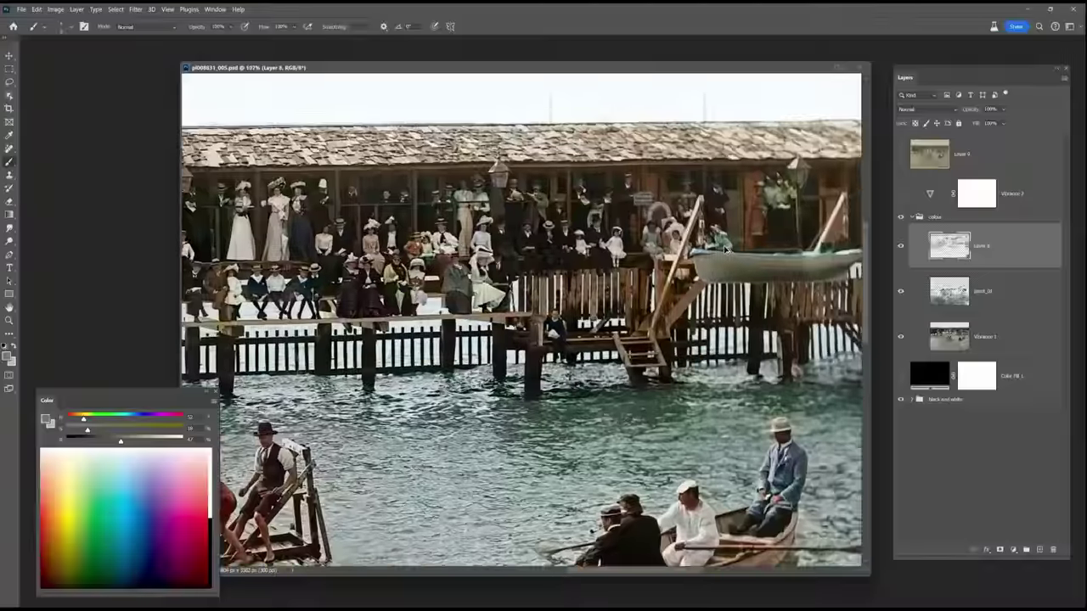
click(901, 247)
click(901, 247)
Step: Touch up the timbers around the standing spectators on the pier with sampled dark brown
alt+click(619, 217)
alt+click(619, 216)
scroll(603, 195, up, 5)
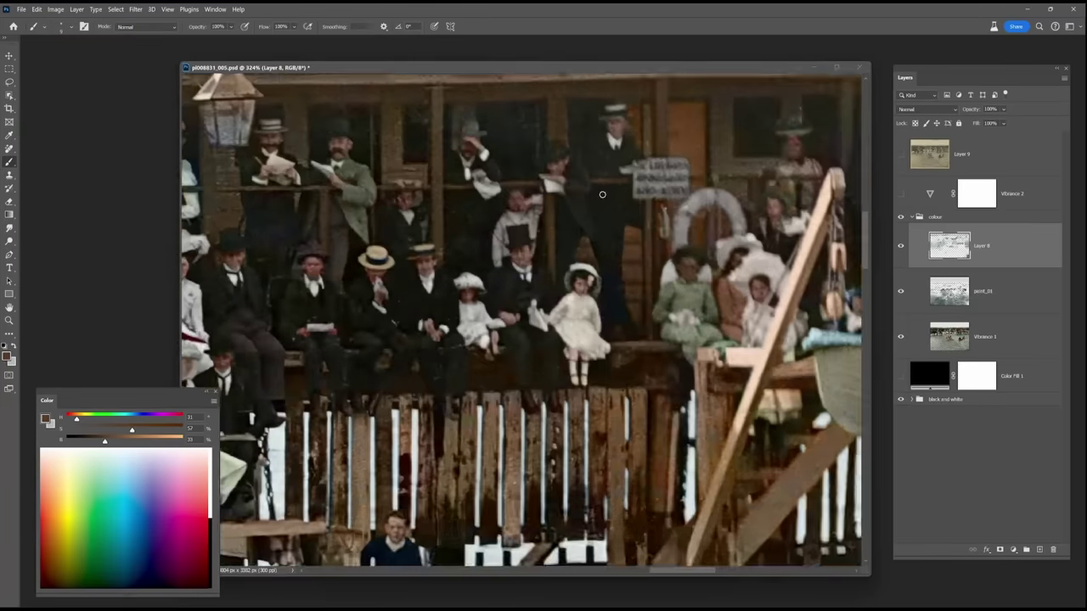
drag(388, 160, 455, 328)
drag(255, 329, 731, 363)
mouse_move(431, 331)
mouse_down()
mouse_move(445, 377)
mouse_move(442, 481)
mouse_up()
mouse_move(403, 303)
mouse_down()
mouse_move(346, 320)
mouse_move(345, 306)
mouse_move(442, 308)
mouse_up()
scroll(366, 300, down, 6)
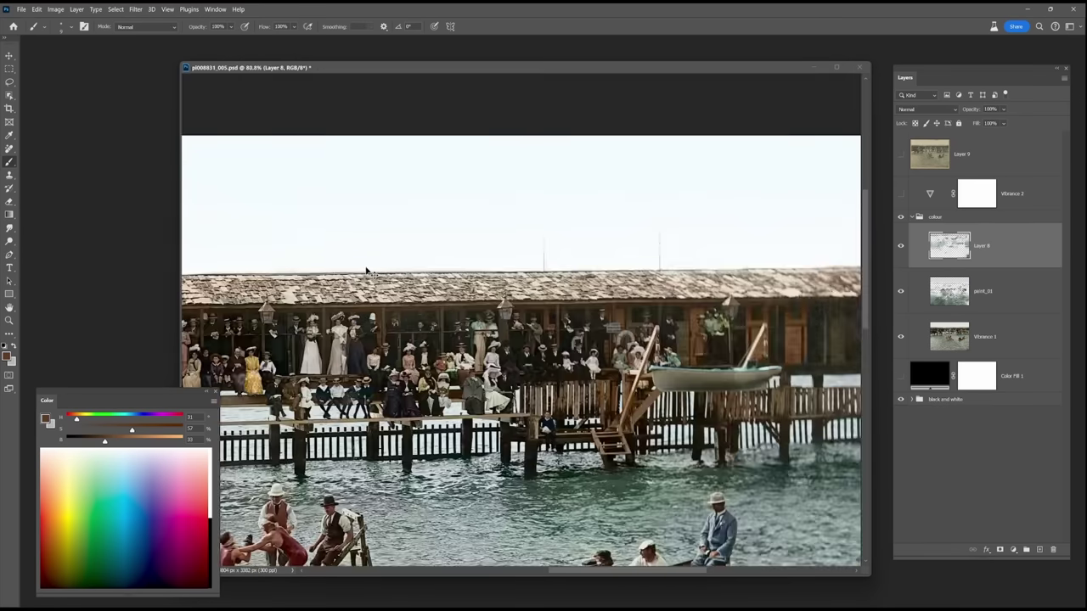